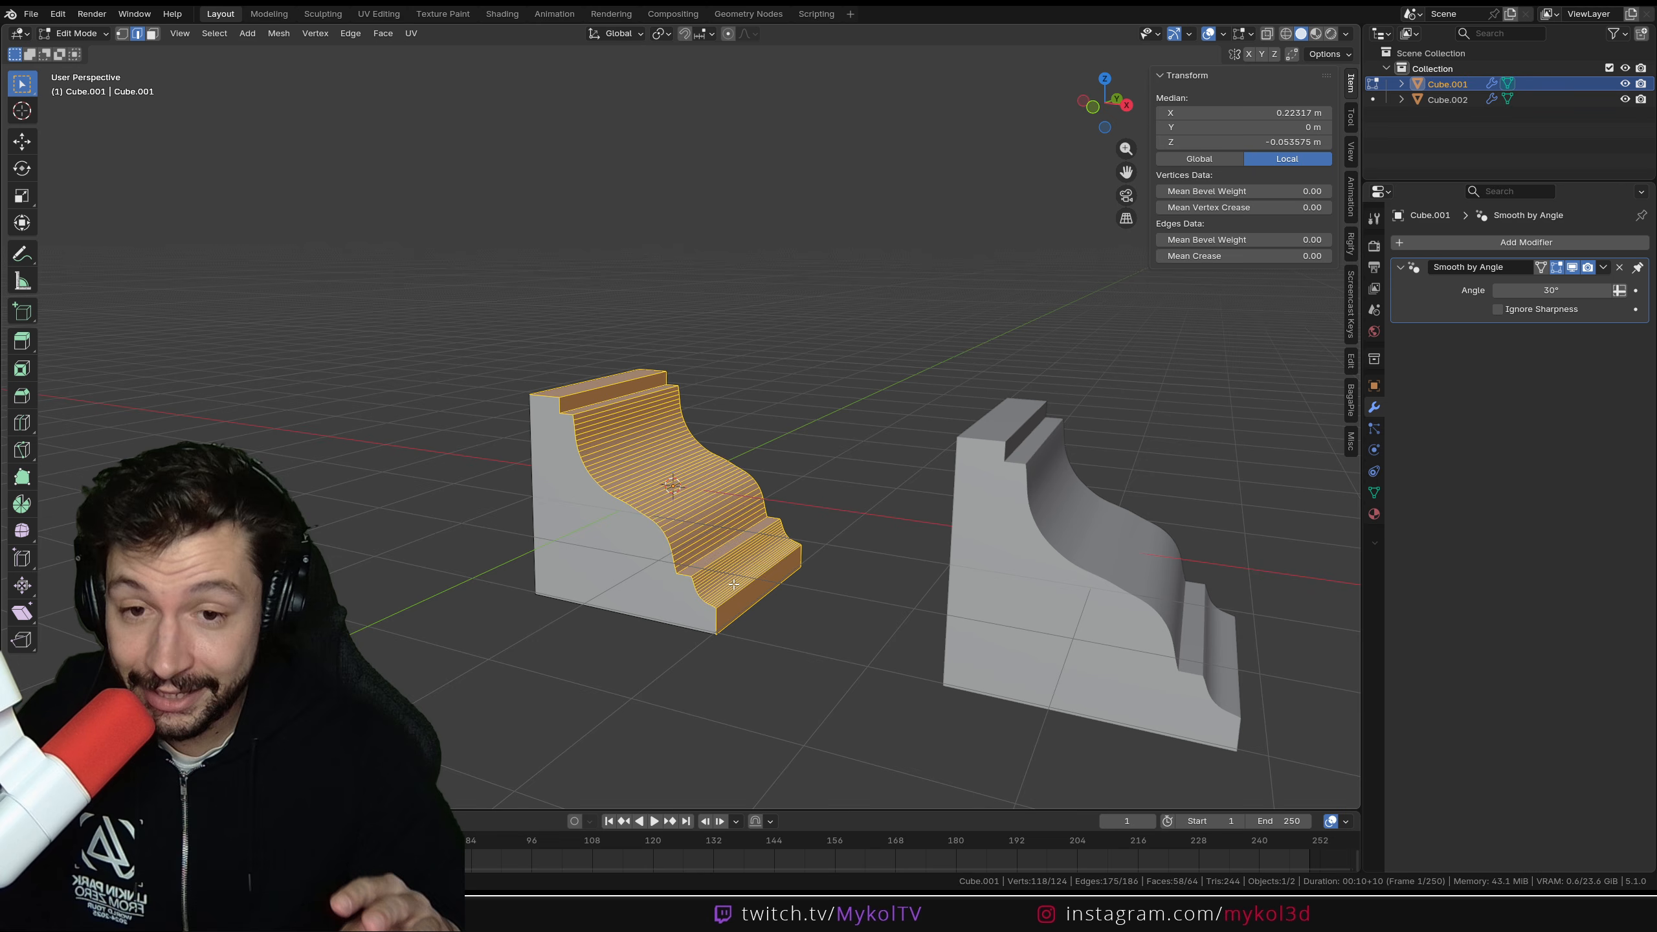
Step: Select the block that has the Bevel modifier and reduce its bevel to 0.559 m with 20 segments
key("Tab")
left_click(1138, 605)
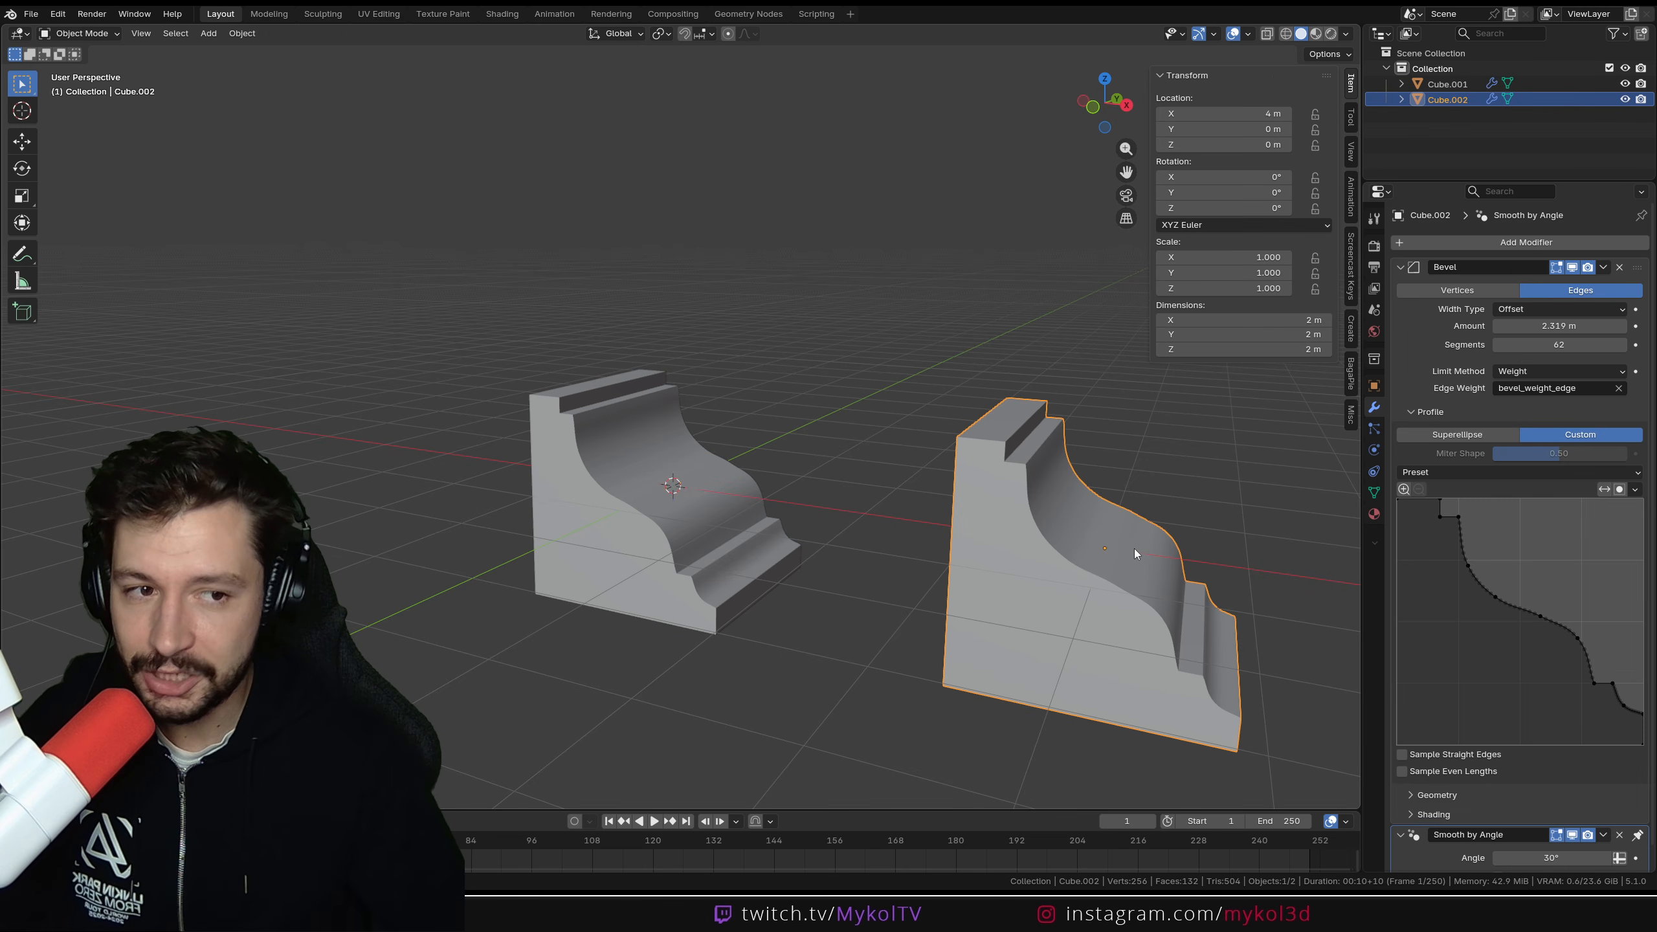
middle_click_drag(1133, 549, 1033, 508, "shift")
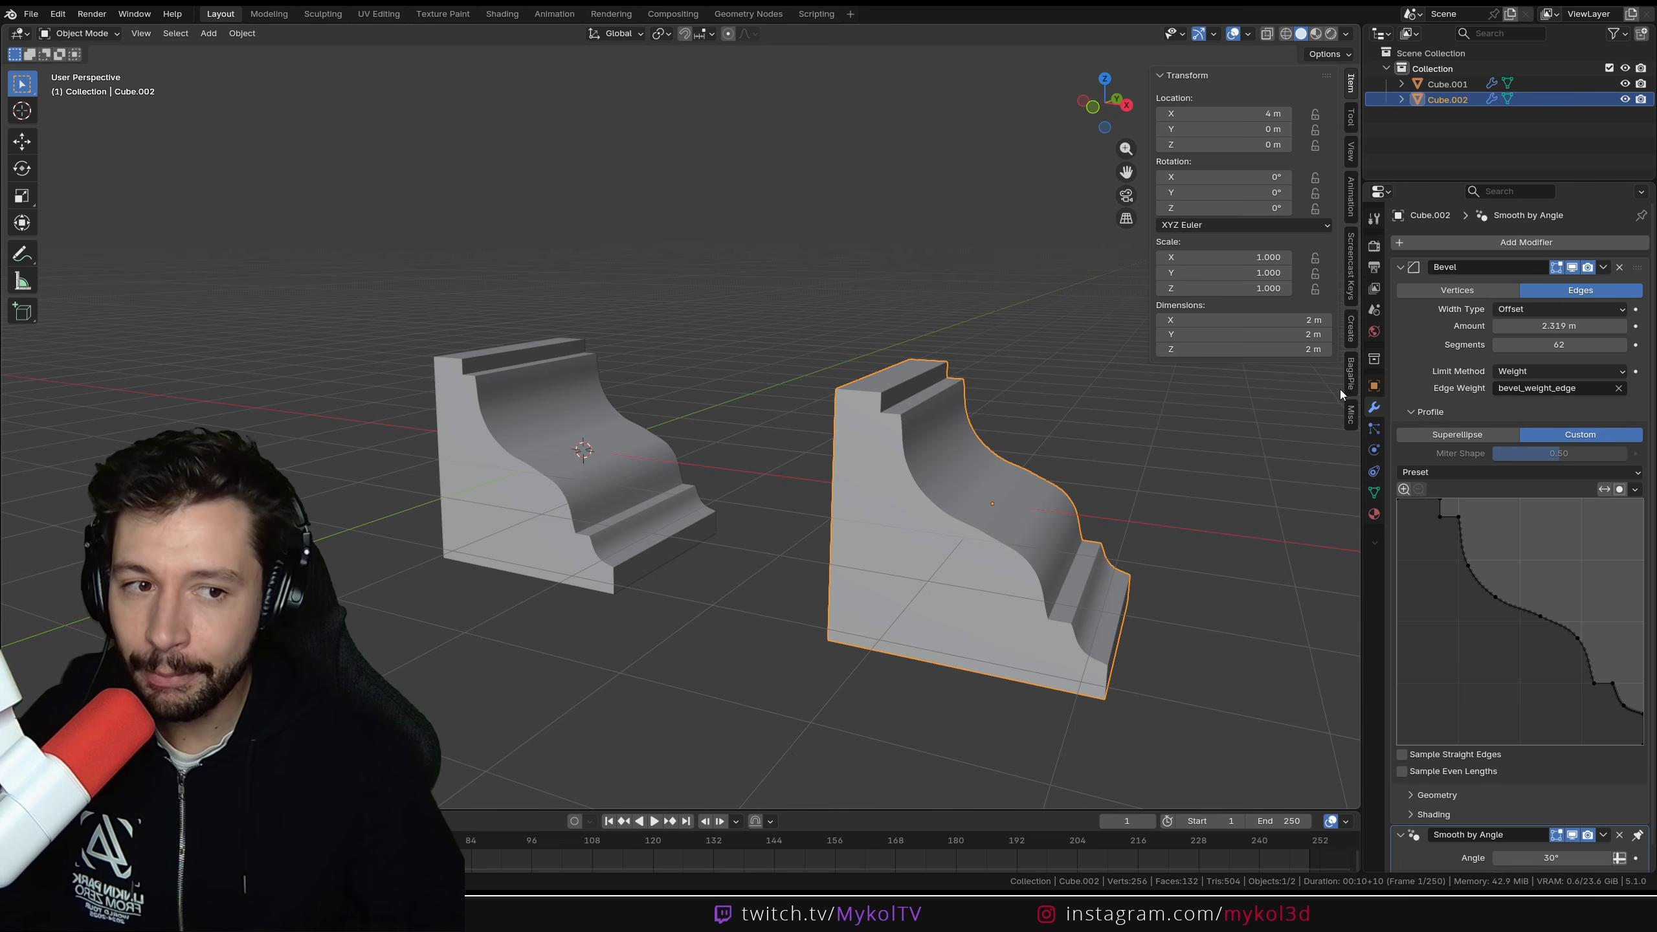
left_click_drag(1559, 326, 1529, 345)
middle_click_drag(1126, 467, 1004, 532, "shift")
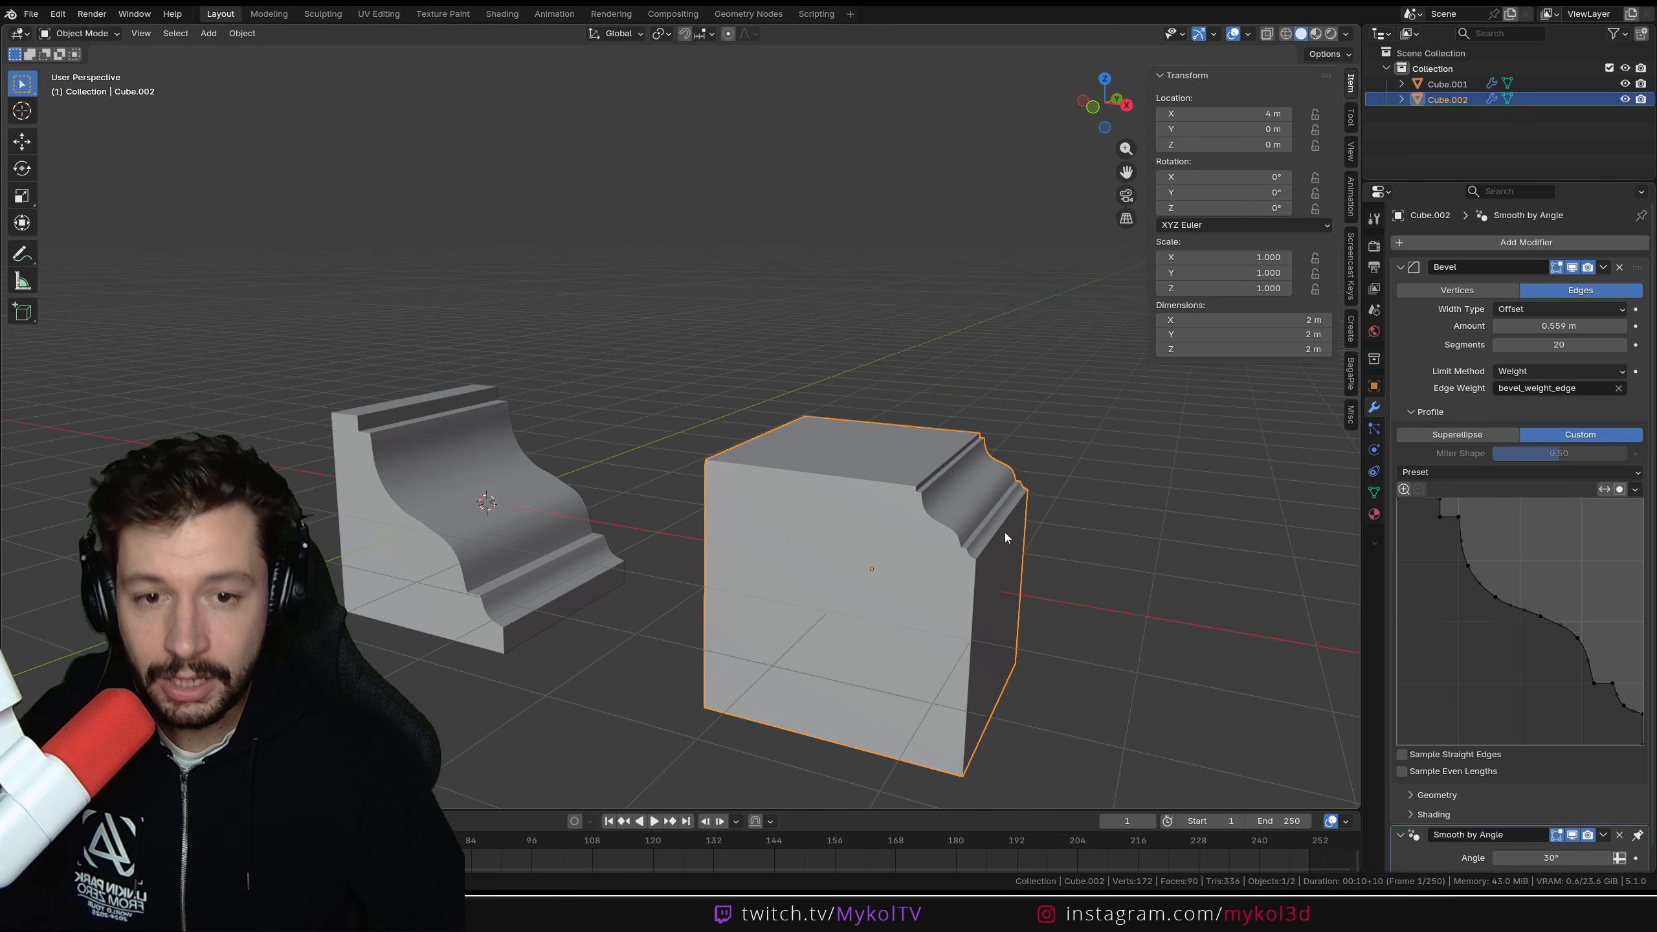
Step: Select the three unbevelled top edges of the block and set their mean bevel weight to 1.00
key("Tab")
left_click(858, 480)
left_click(760, 439, "shift")
left_click(913, 426, "shift")
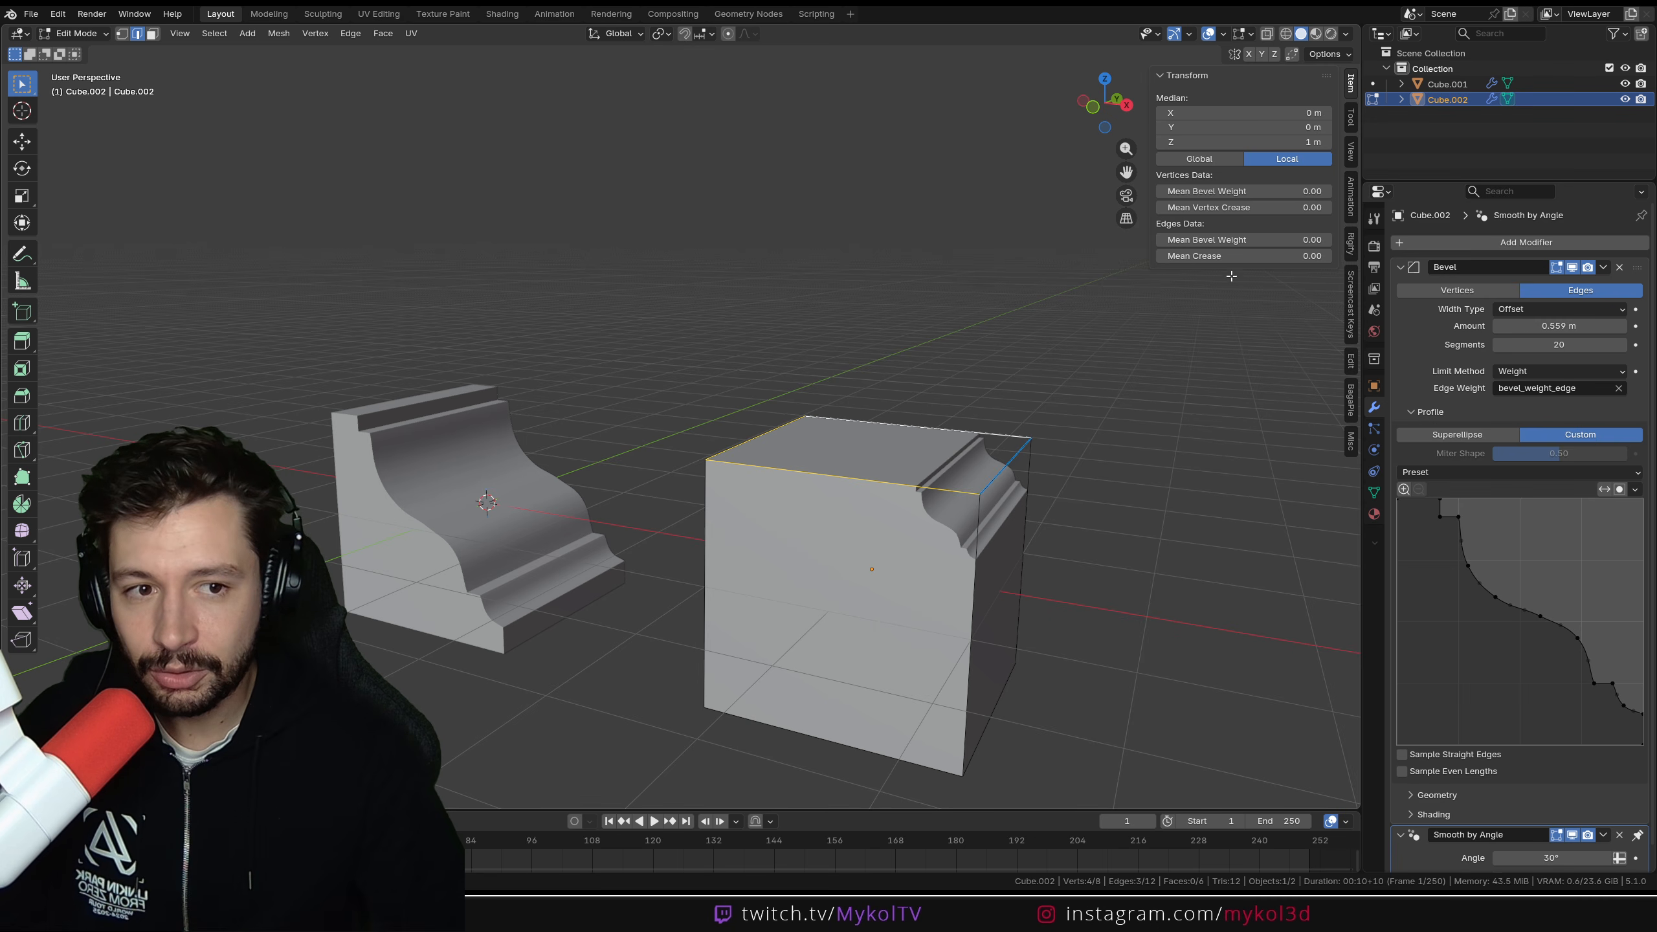
left_click_drag(1226, 239, 1298, 239)
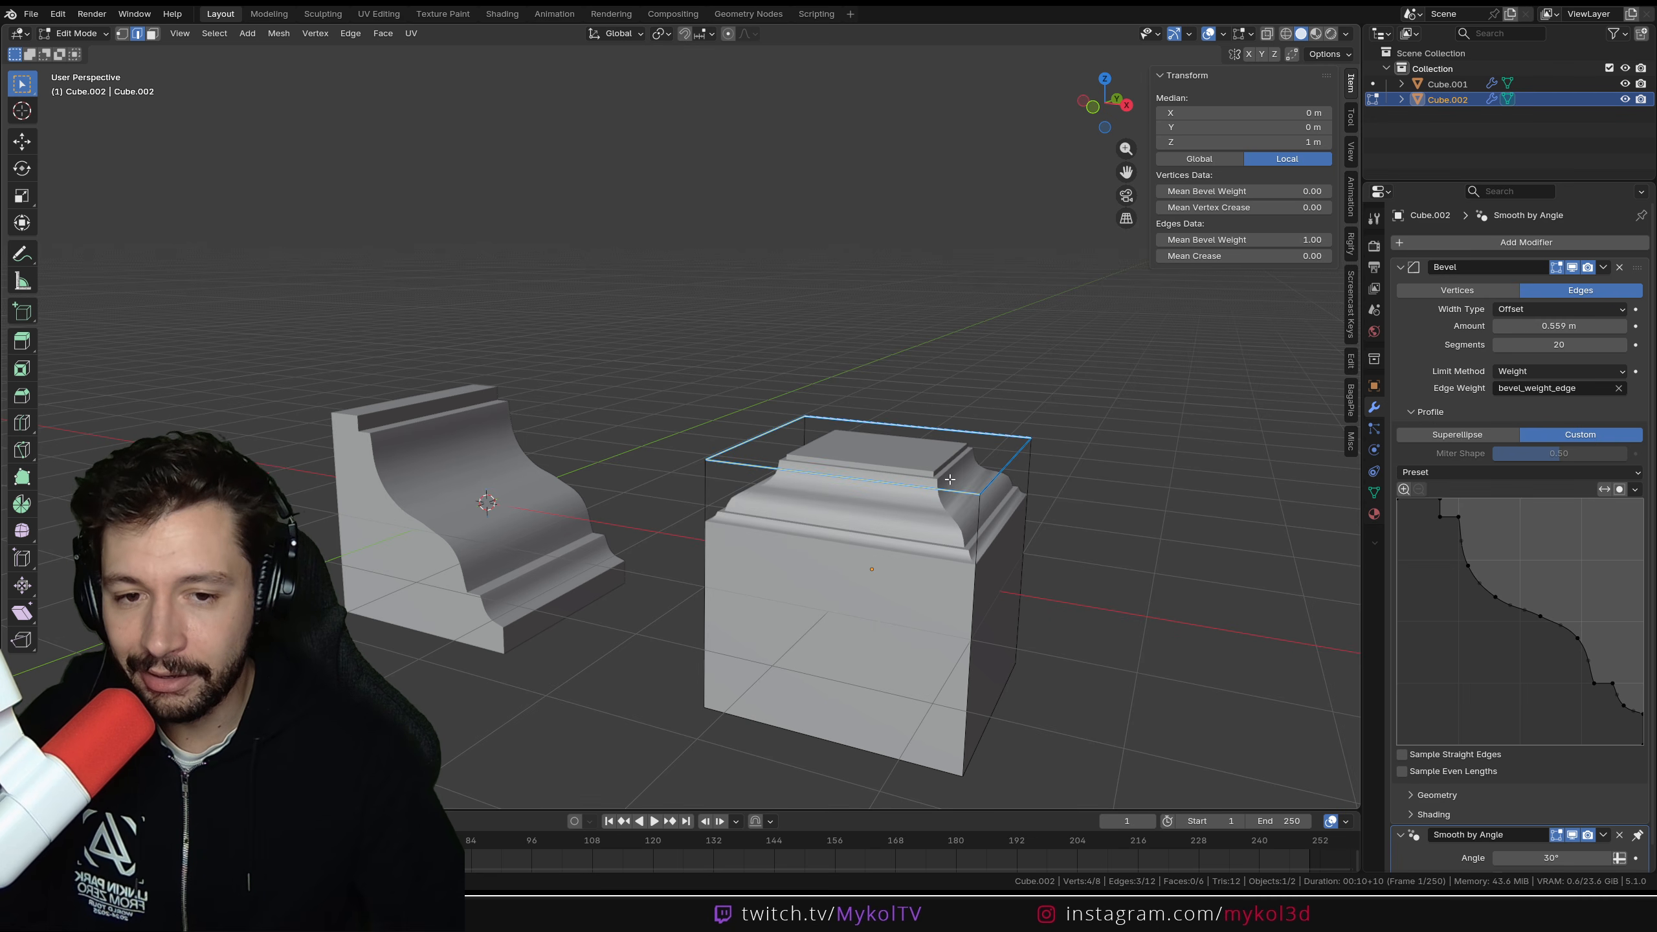
middle_click_drag(926, 457, 848, 526)
key("Tab")
Step: Inspect the mesh of the other molded block, Cube.001, in Edit Mode and Object Mode
left_click(477, 521)
middle_click_drag(477, 522, 812, 473, "shift")
scroll(815, 475, "up", 1)
key("Tab")
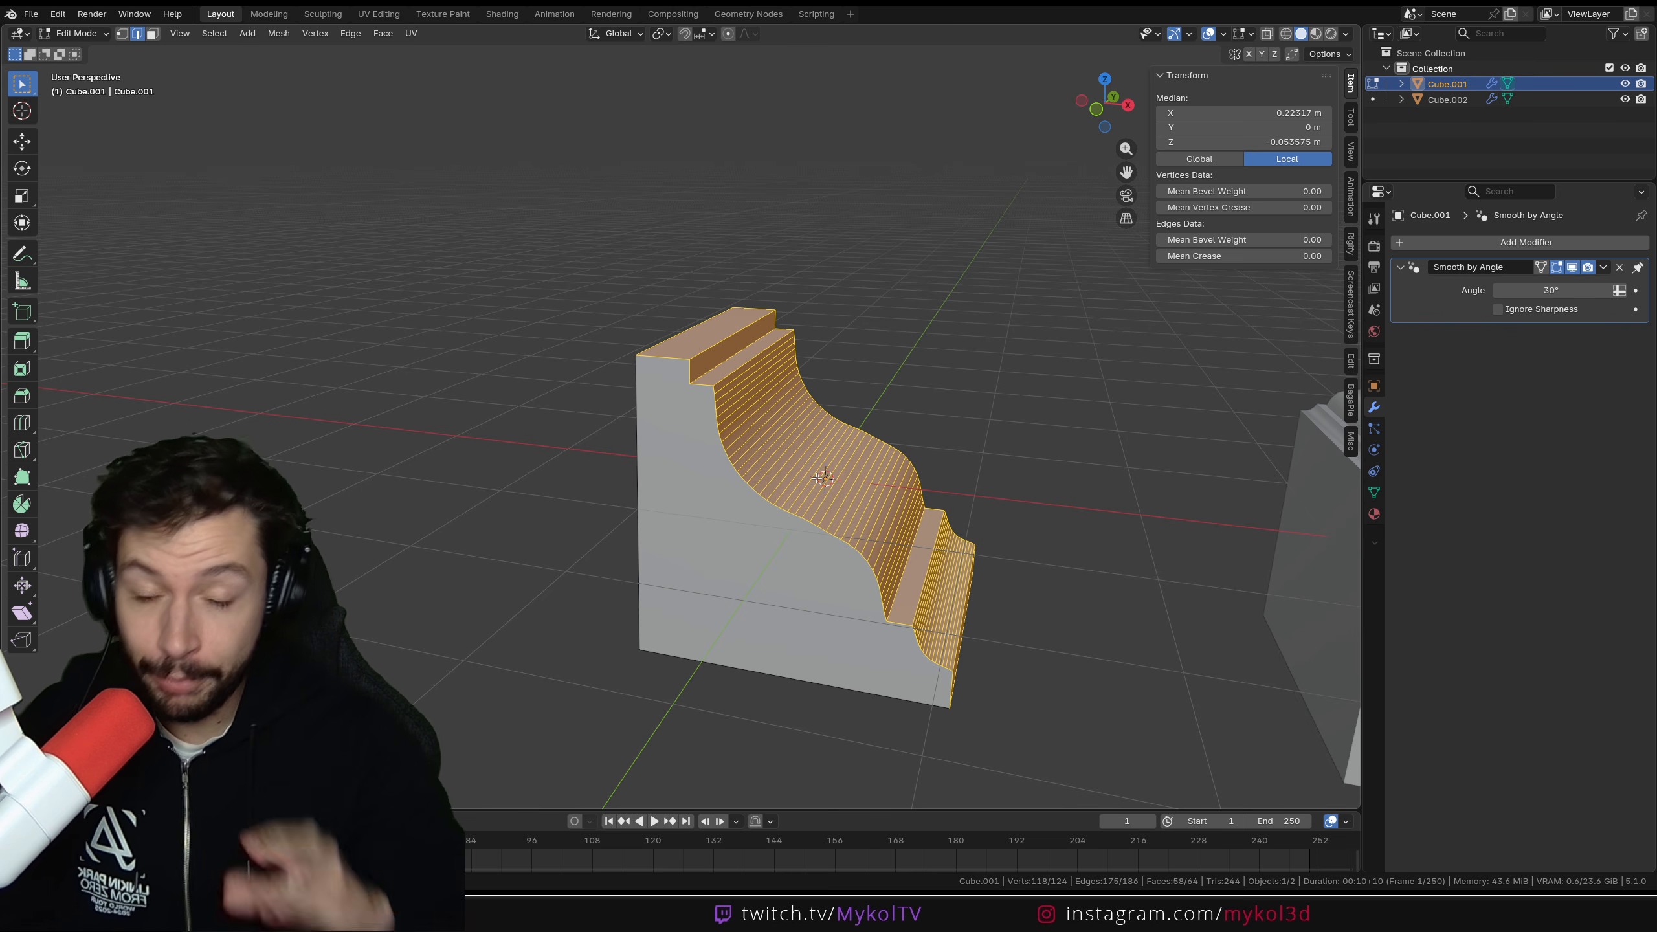
key("Tab")
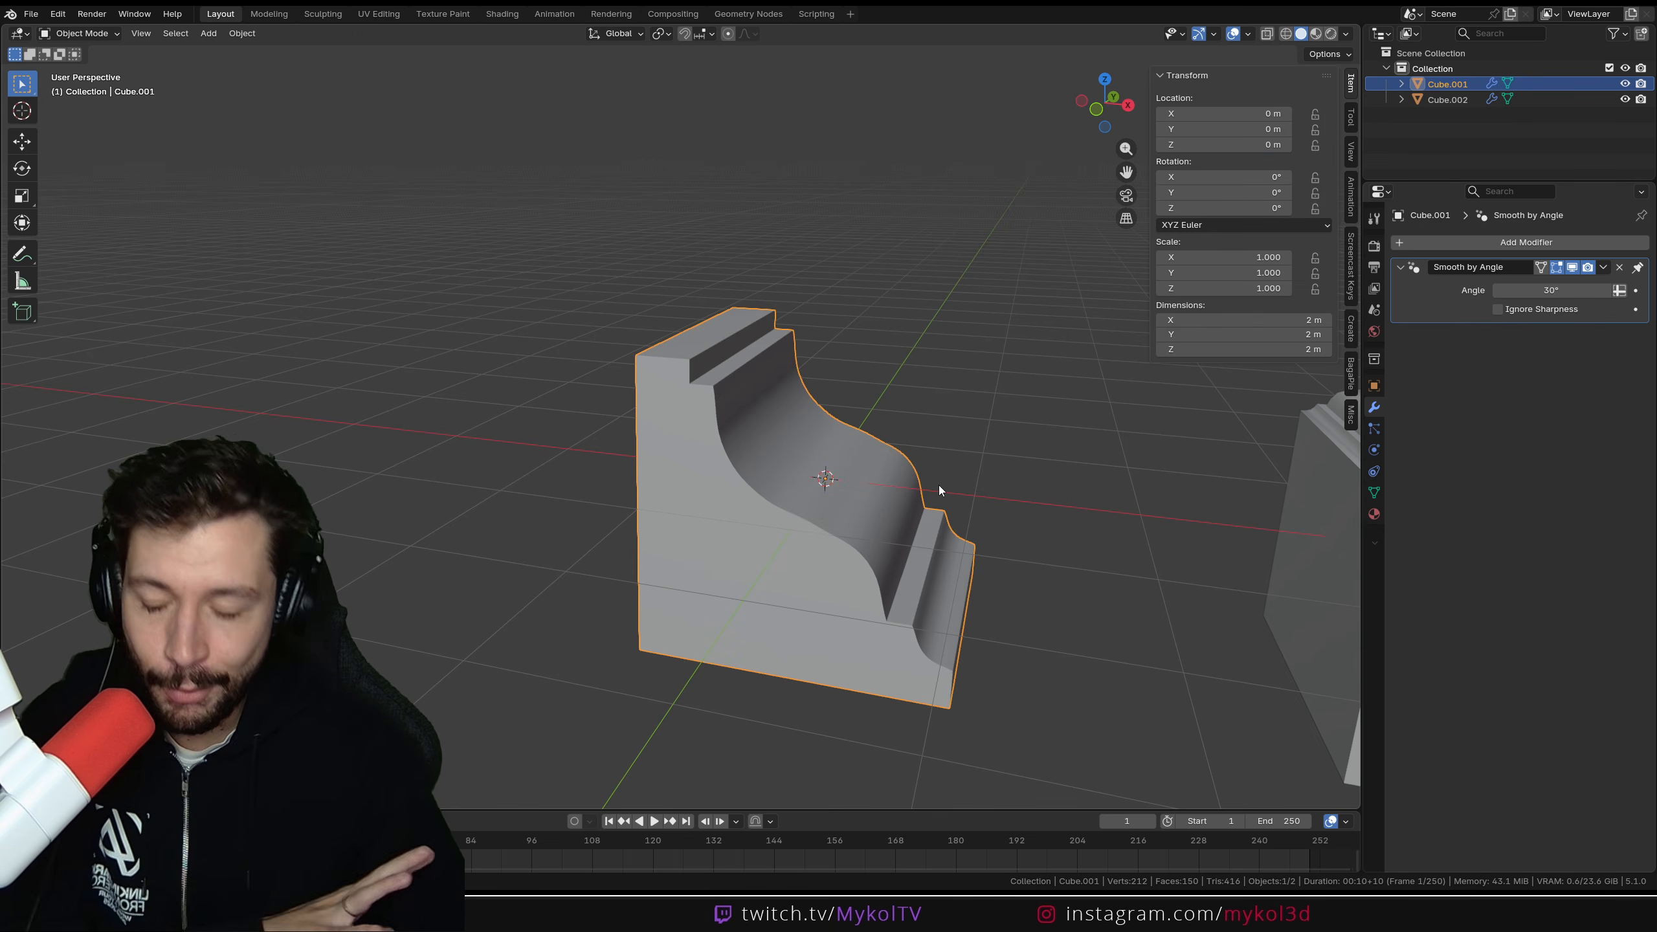
middle_click_drag(1000, 610, 708, 624)
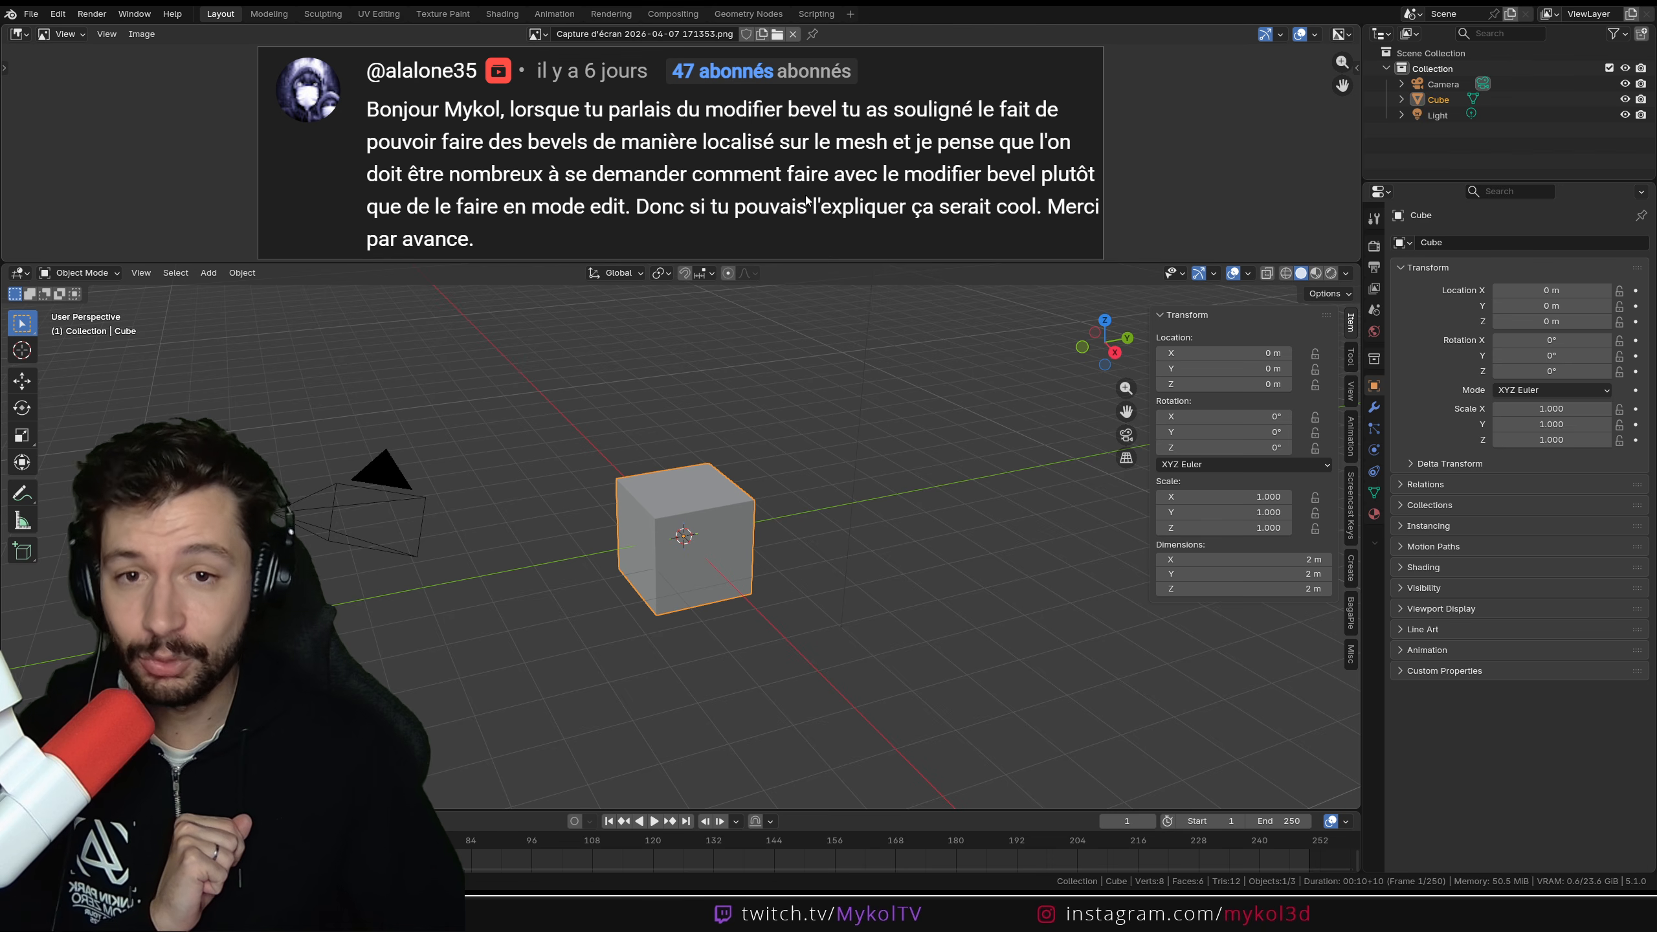
Step: Shrink the screenshot image area to its header to enlarge the 3D viewport around the cube
left_click_drag(850, 259, 850, 41)
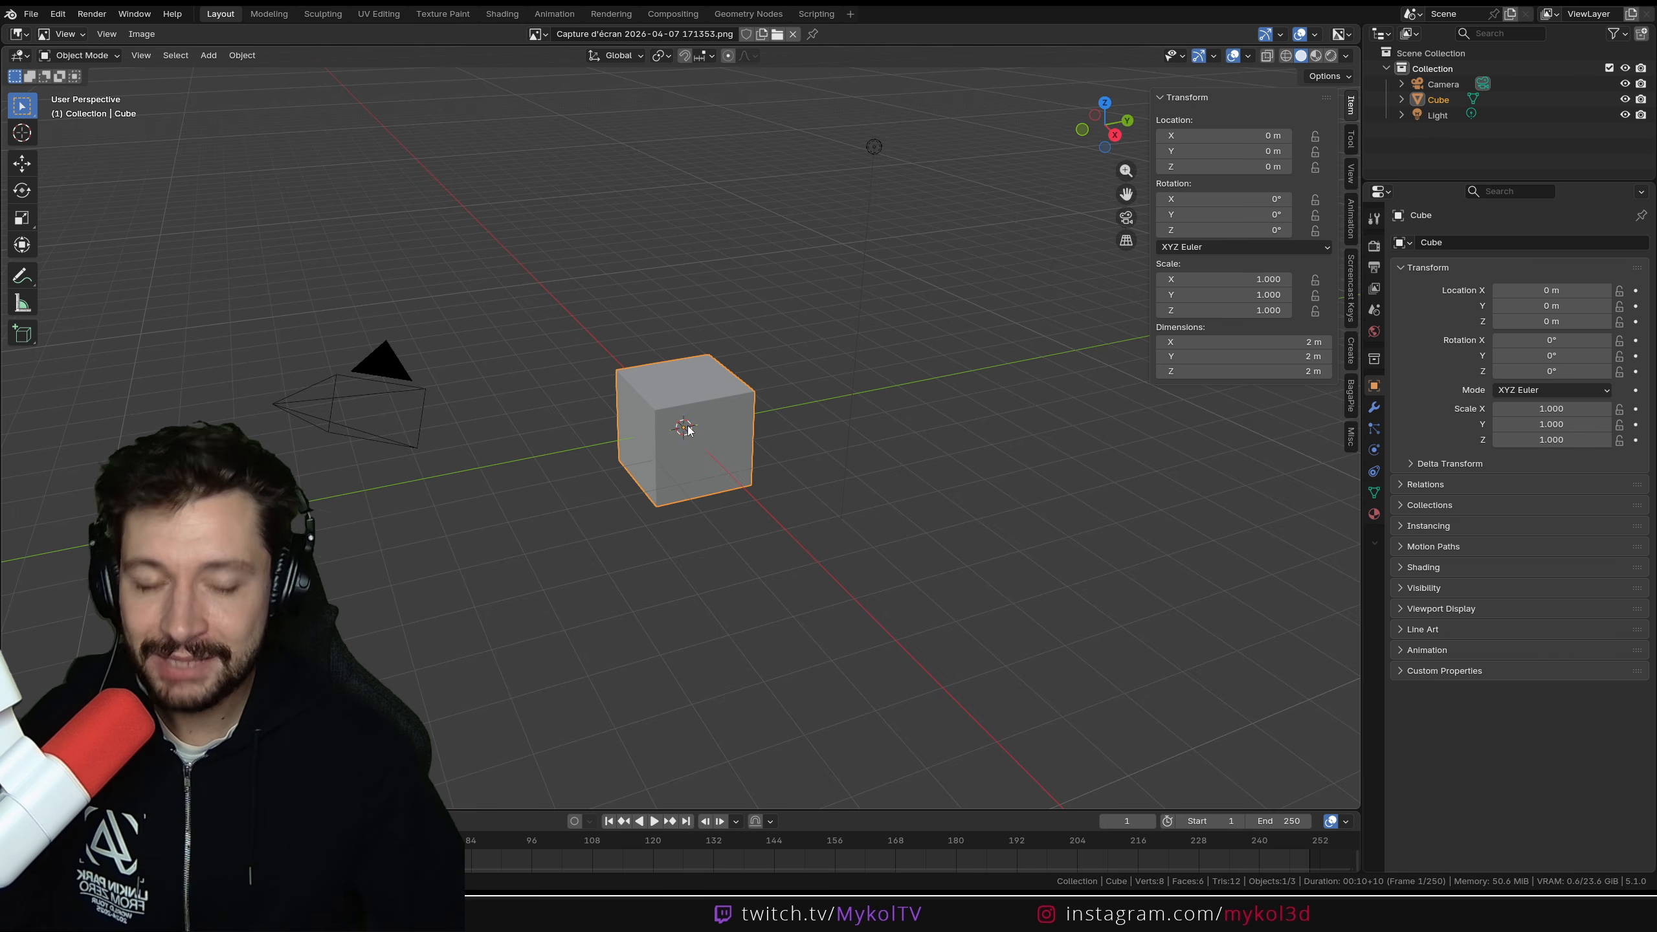
middle_click_drag(689, 429, 780, 434)
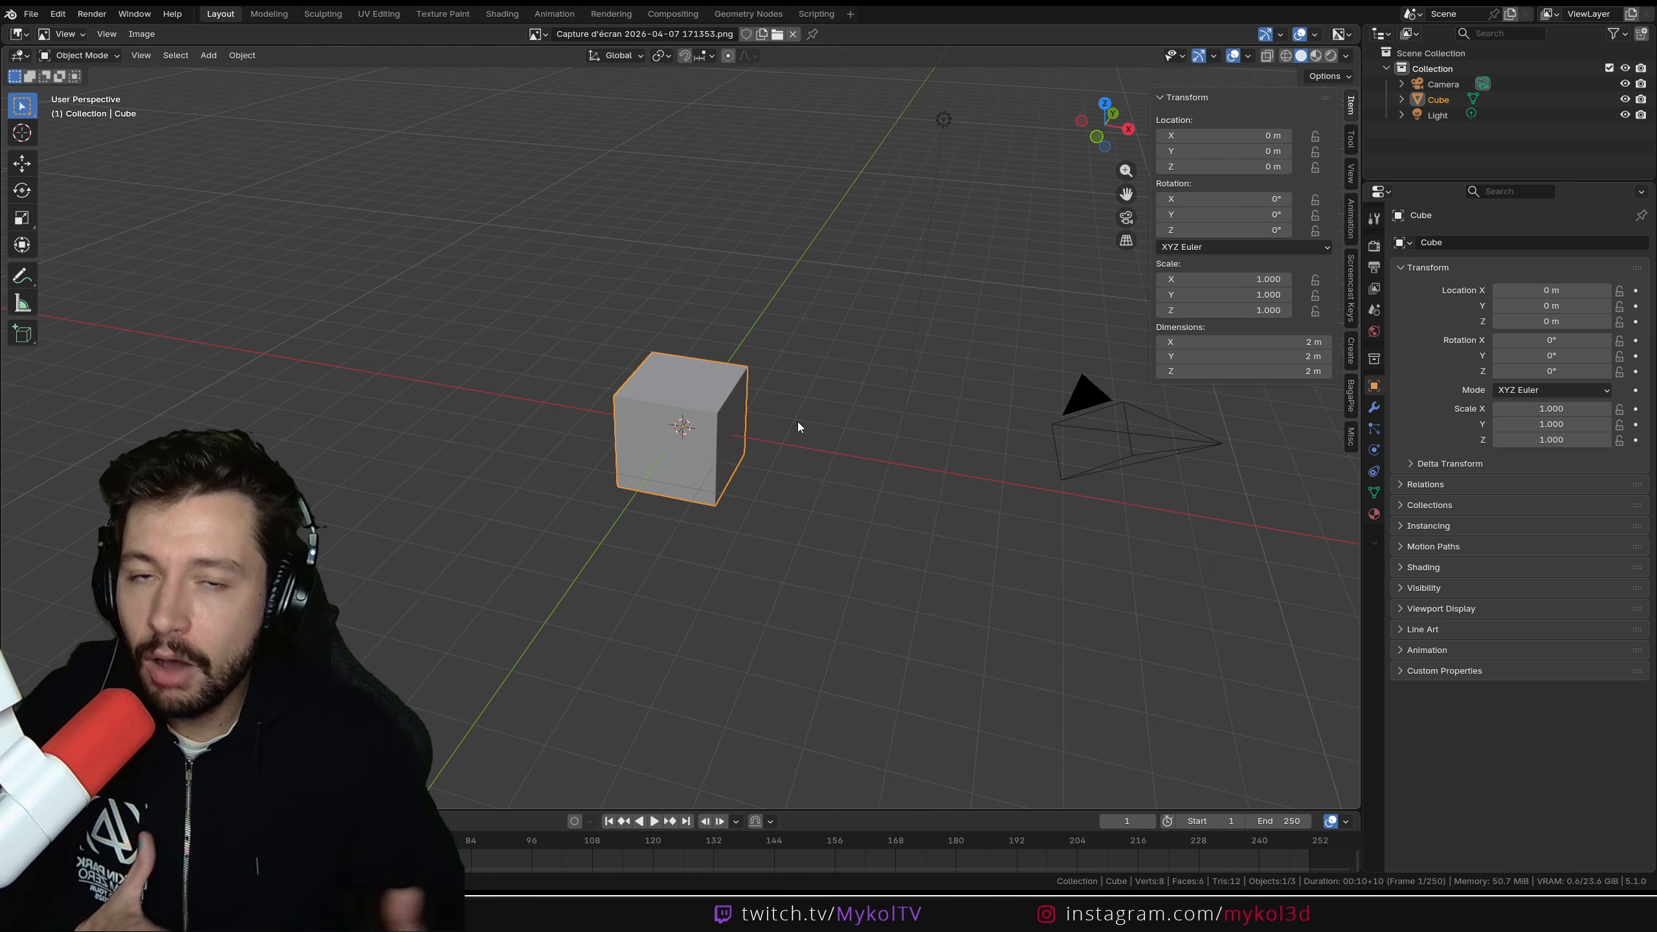
Step: Bevel one upper edge of the cube in Edit Mode by about 1.08 m with 40 segments
key("Tab")
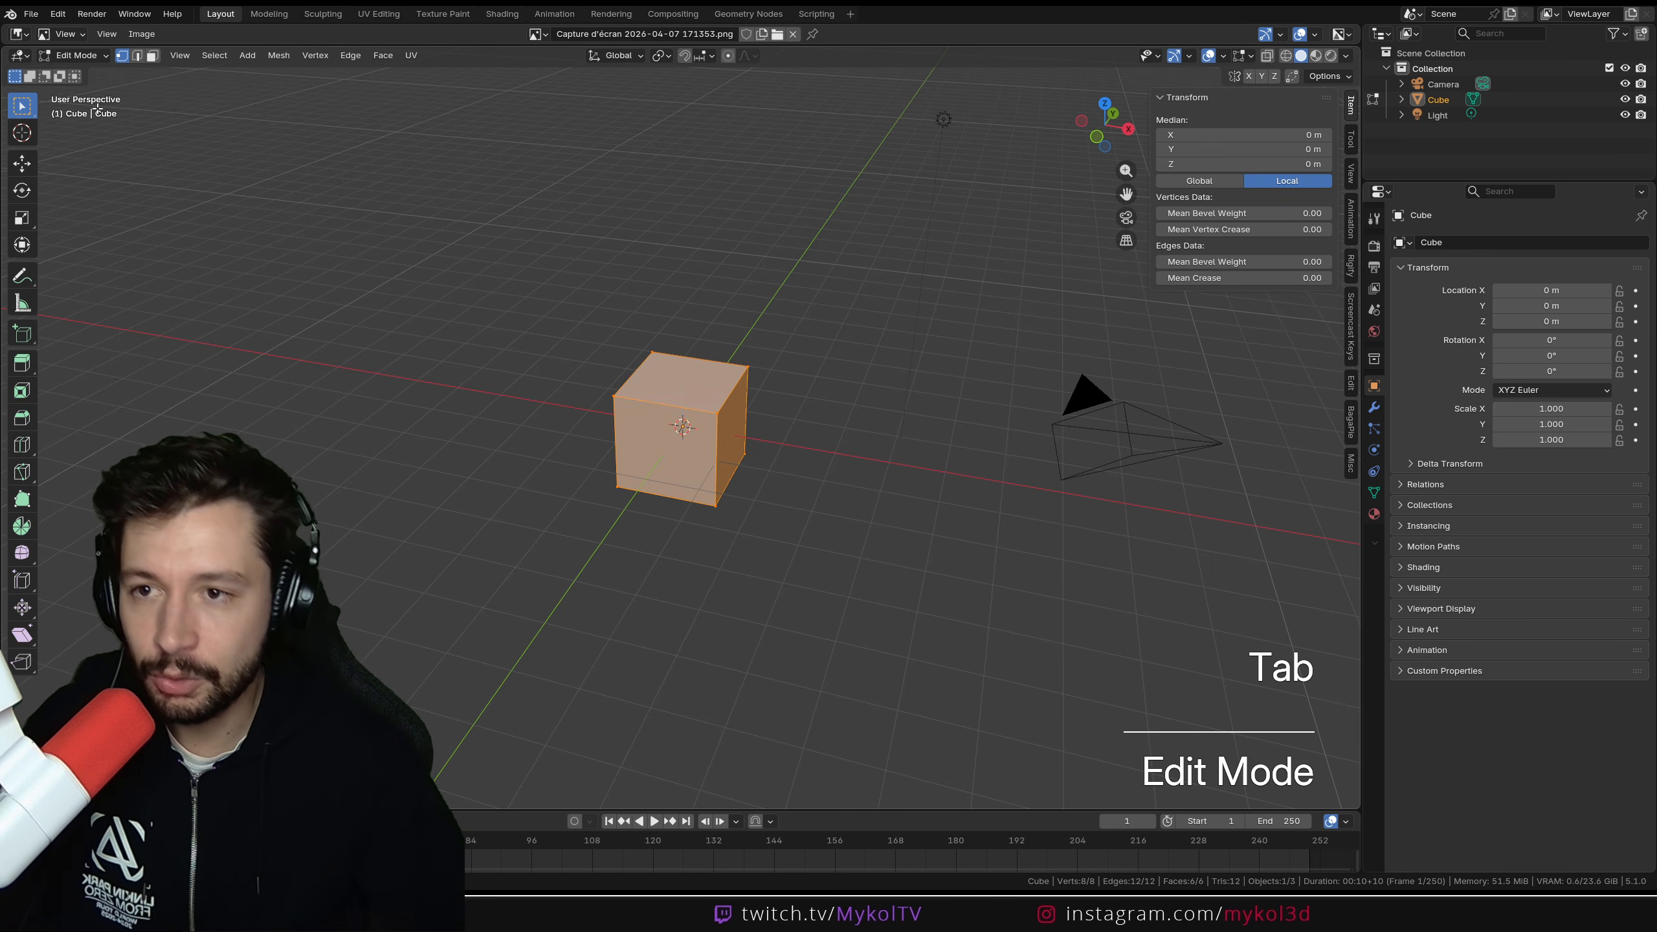
left_click(780, 410)
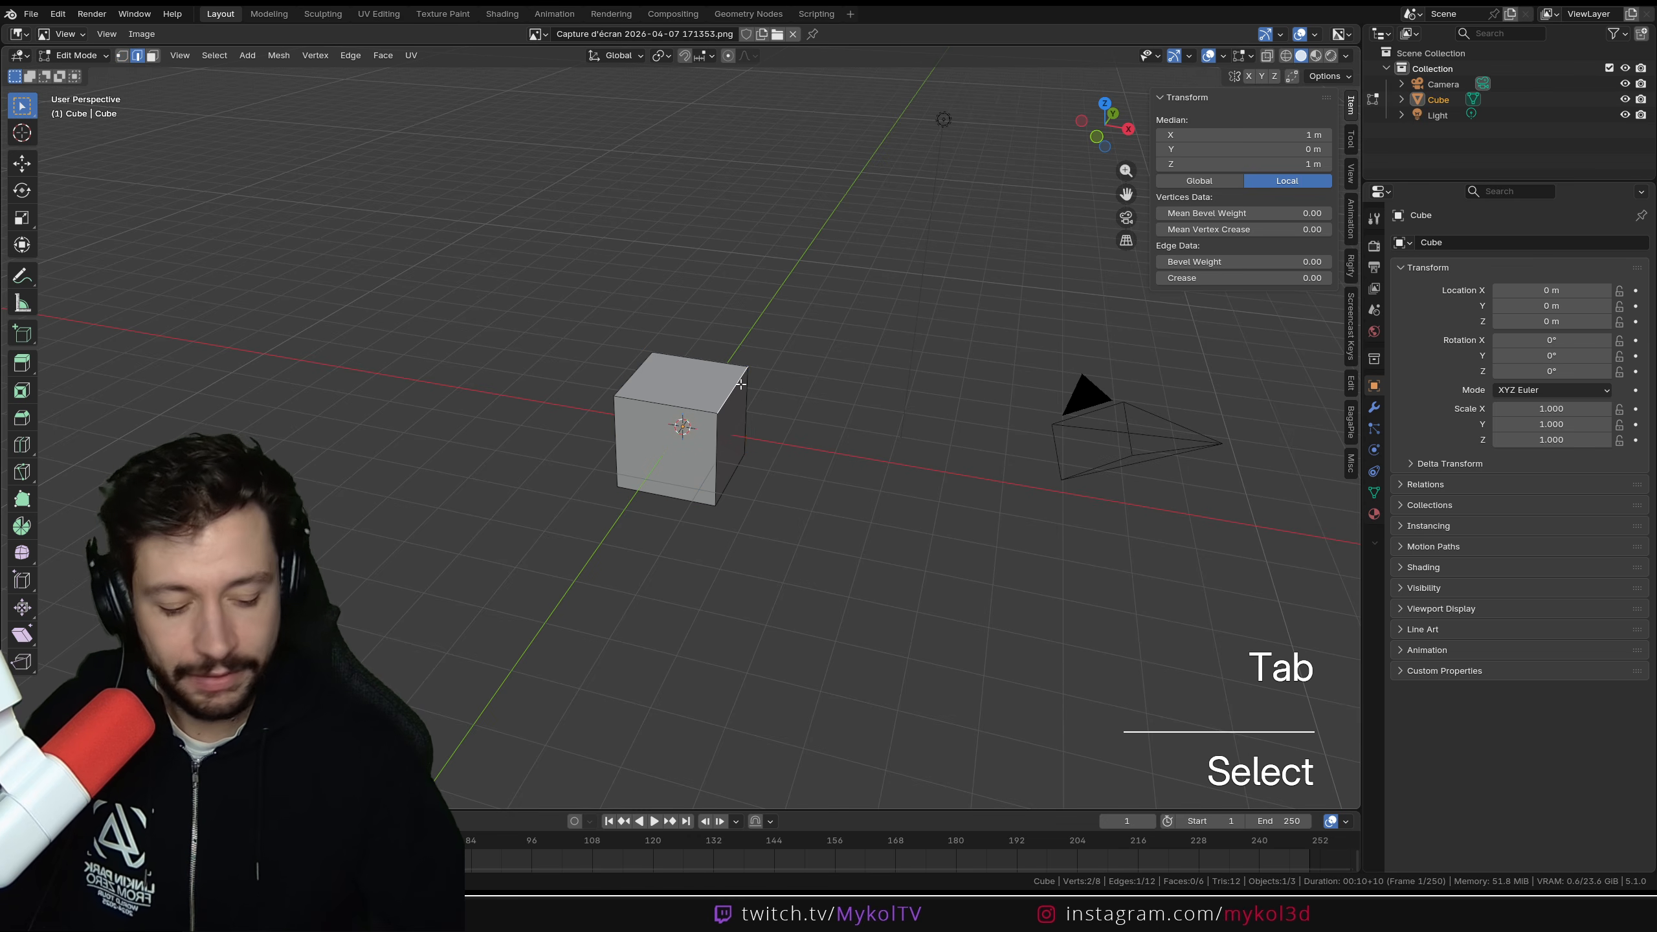
key("ctrl+alt+KP_5")
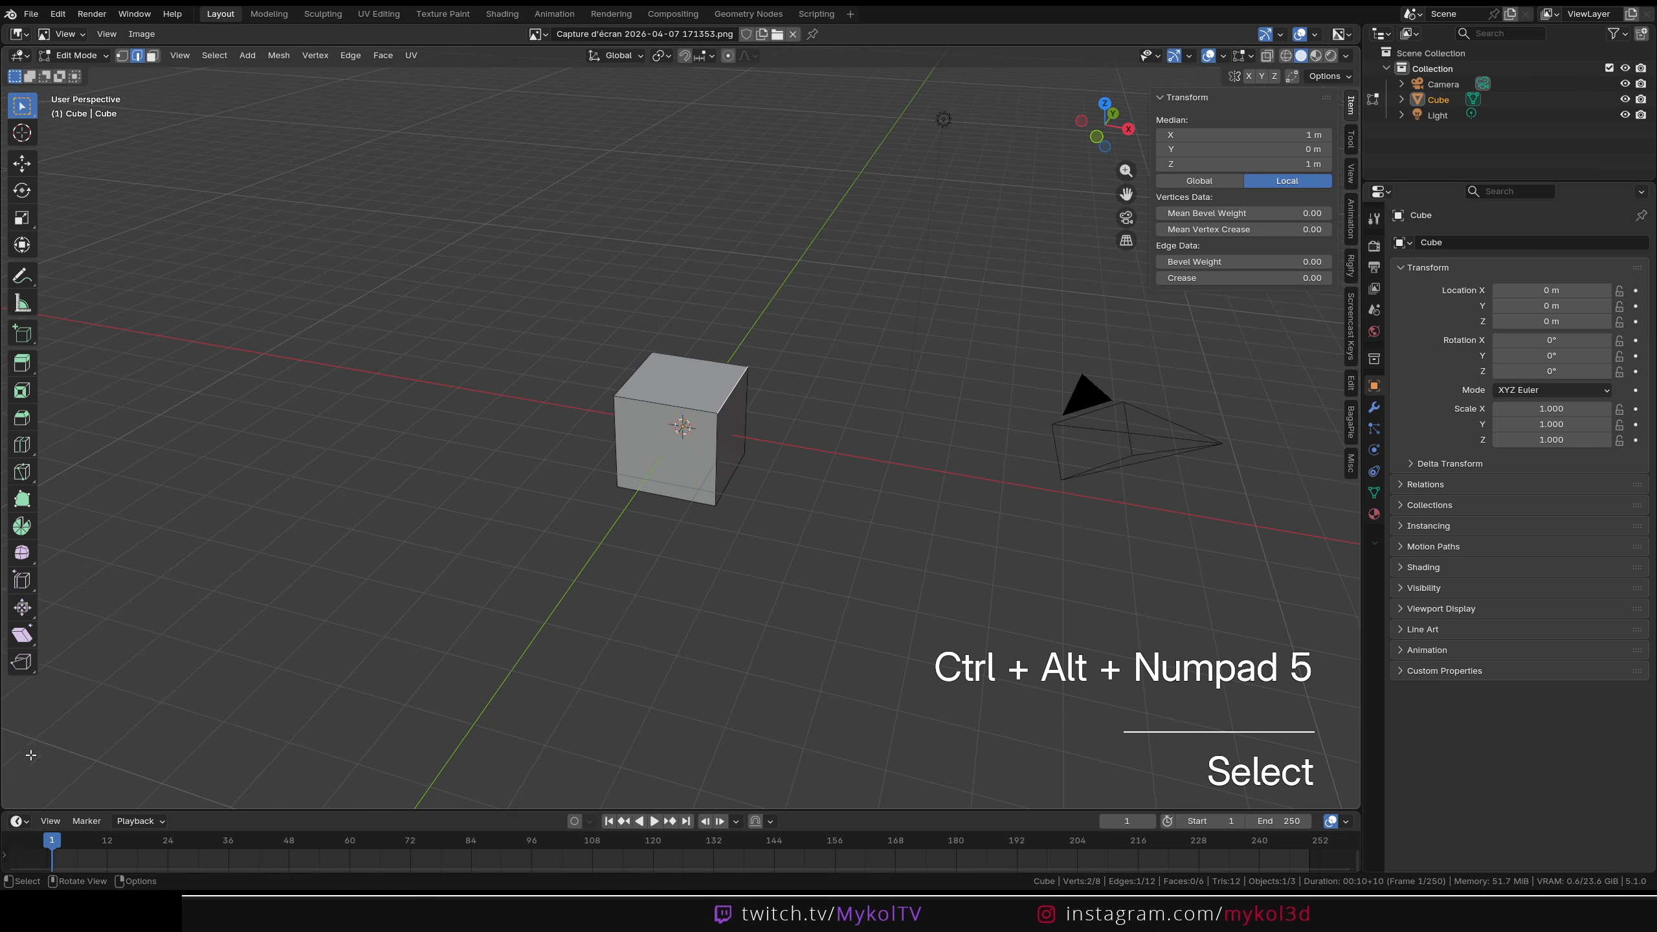
scroll(806, 362, "up", 3)
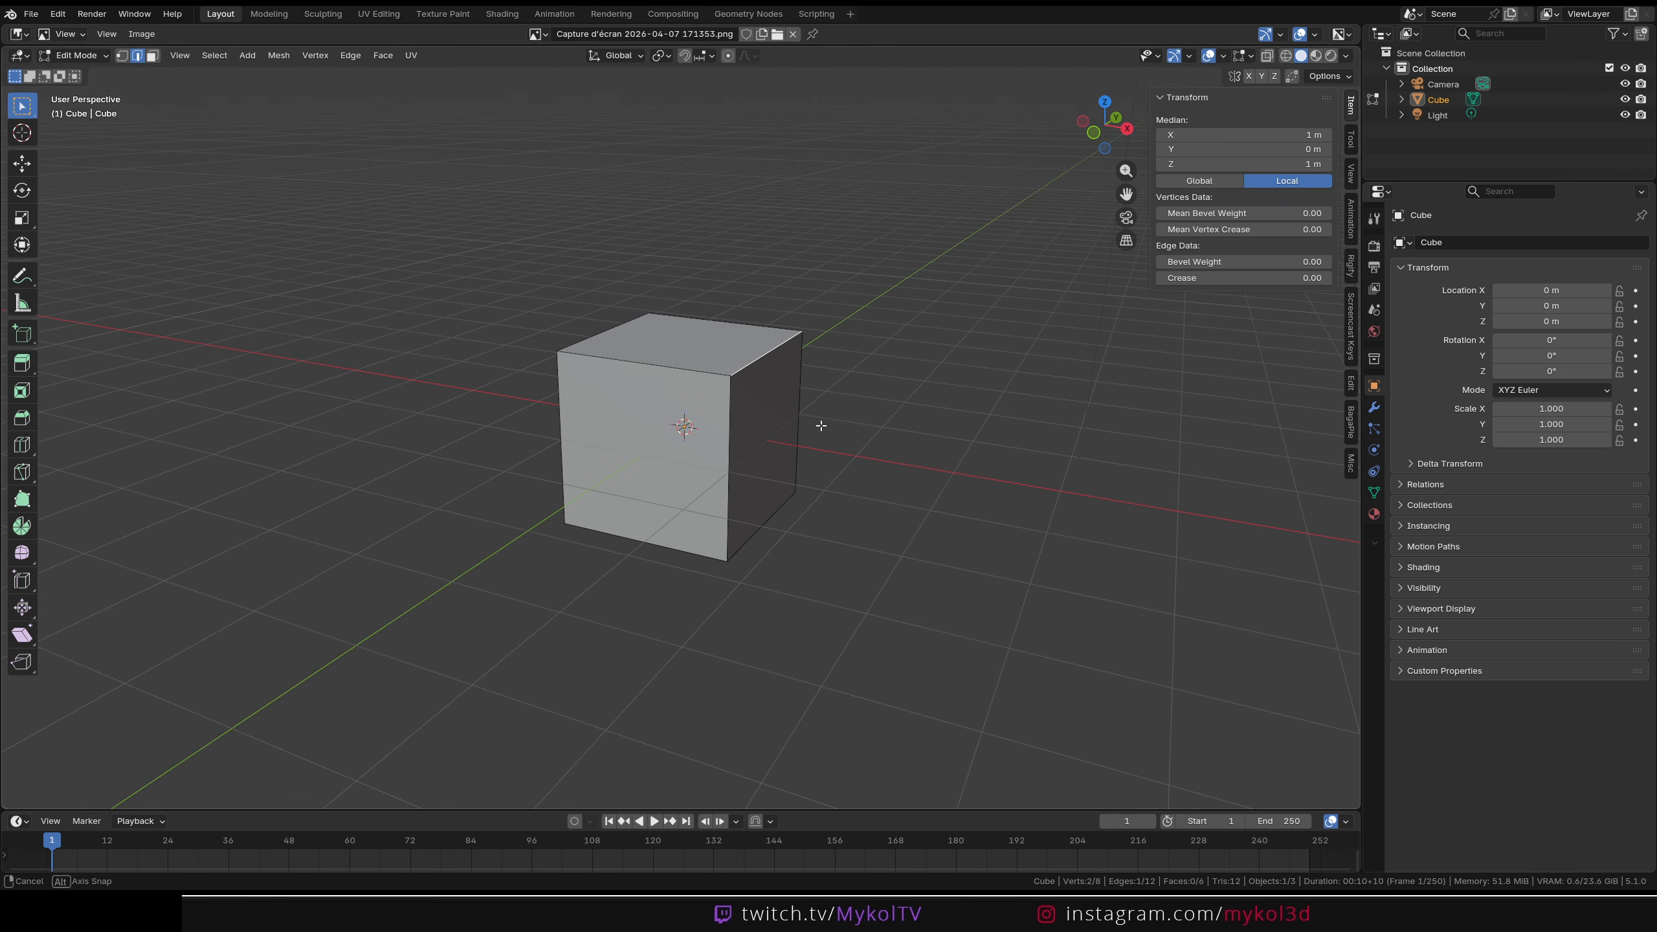
key("ctrl+b")
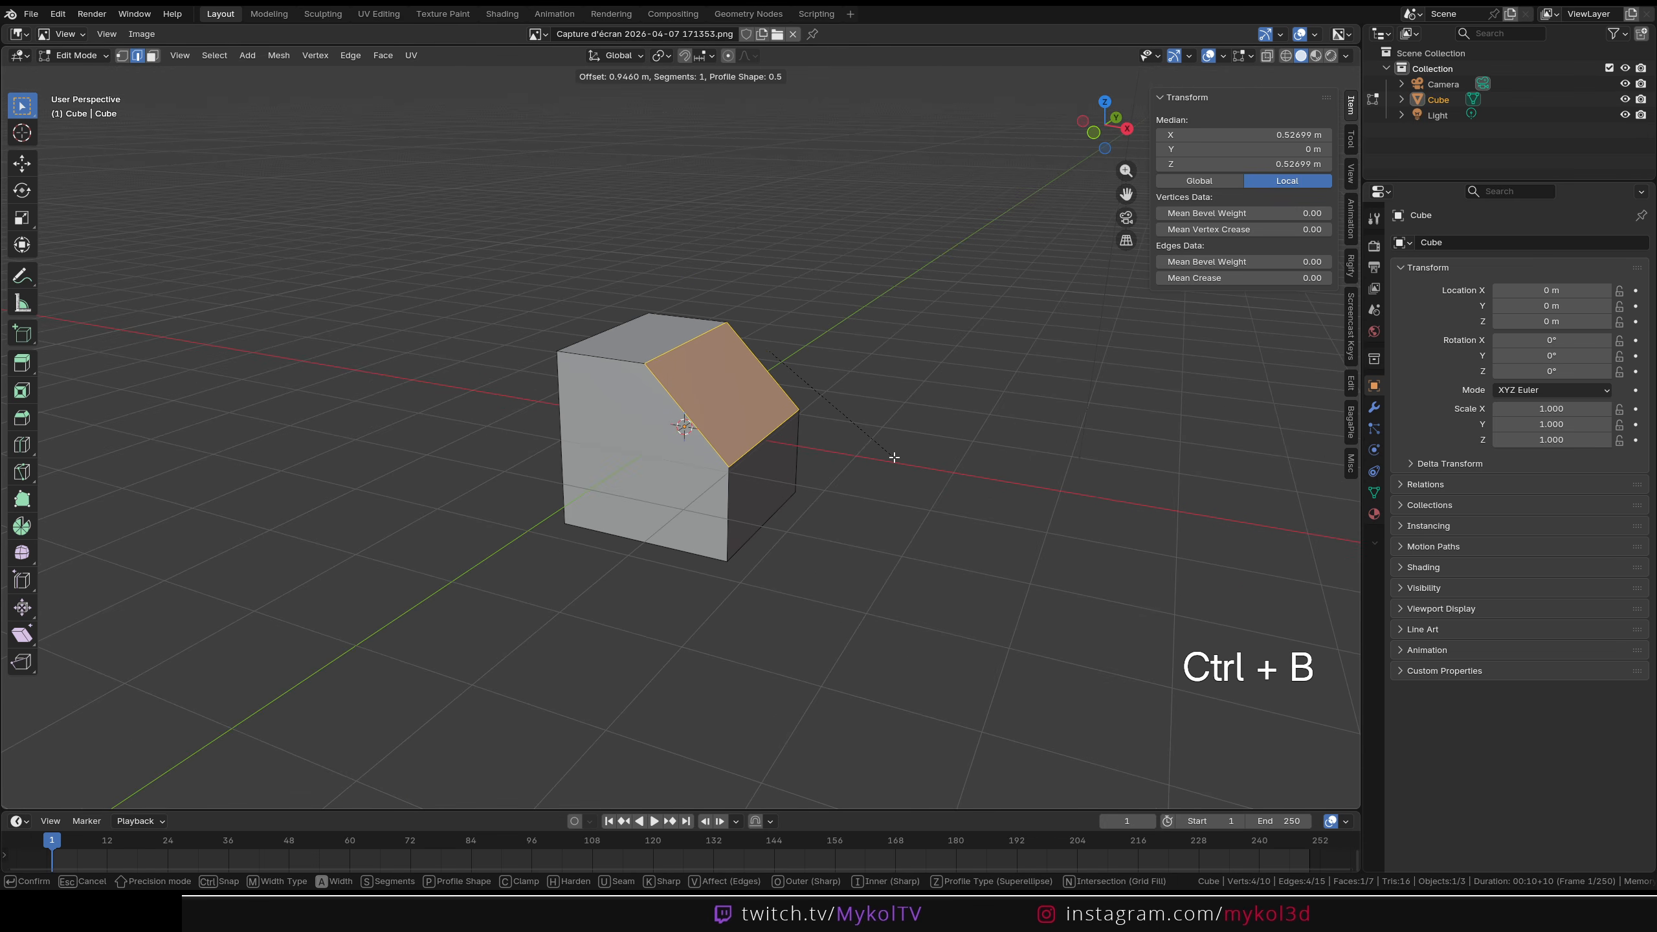
scroll(897, 461, "up", 20)
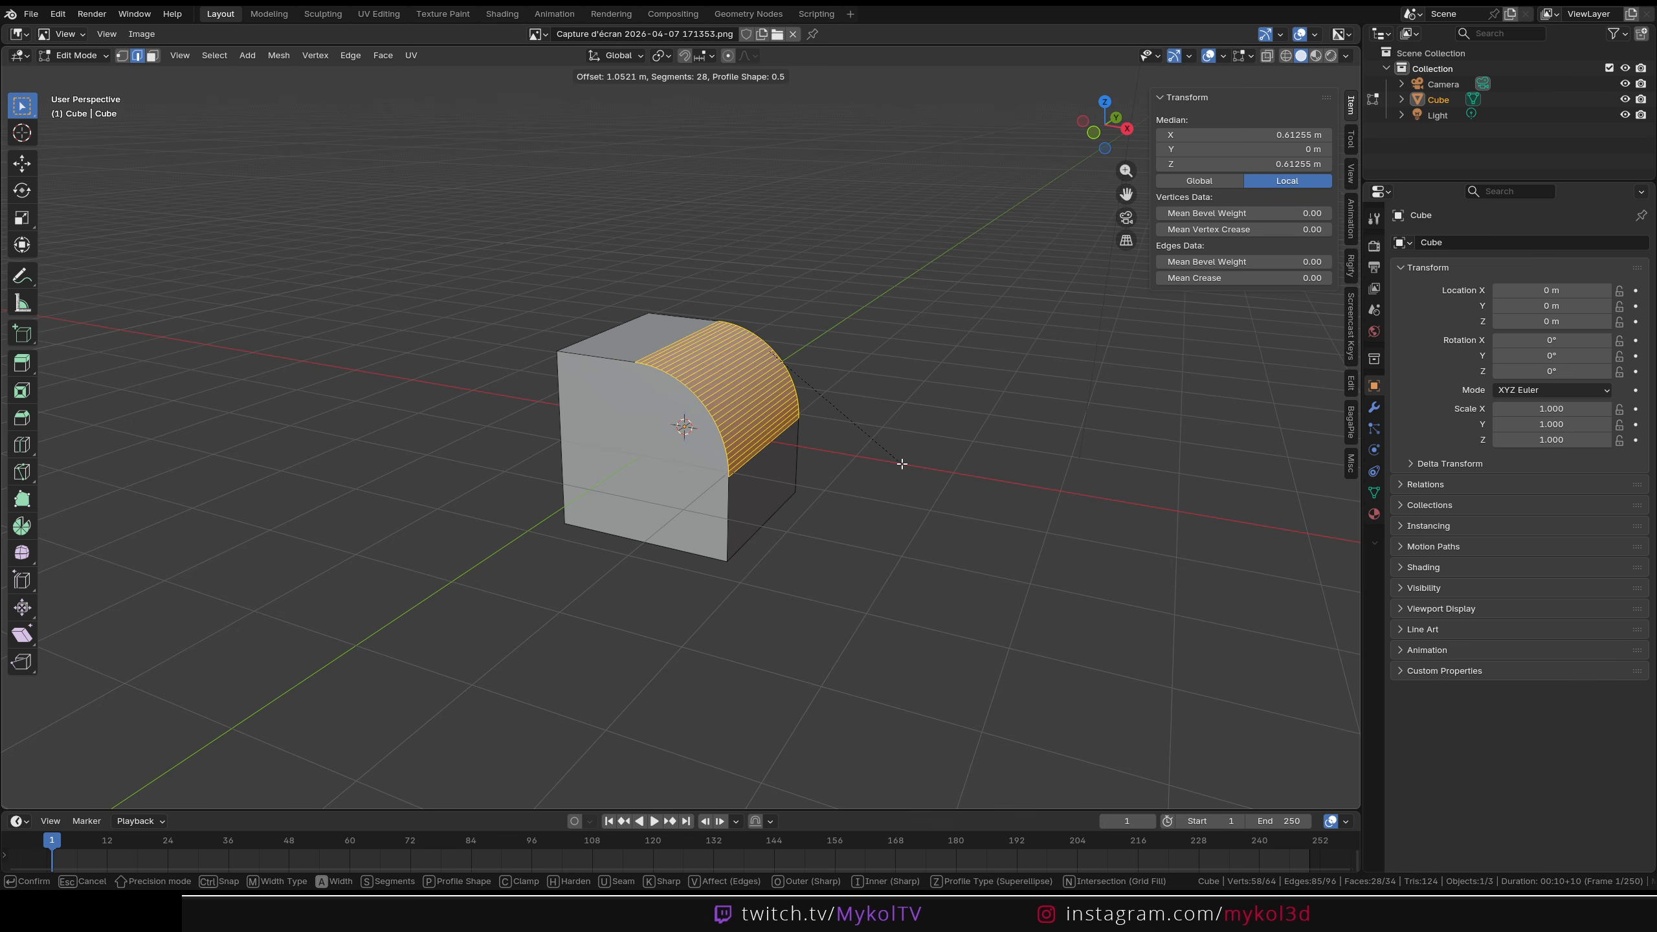
left_click(905, 464)
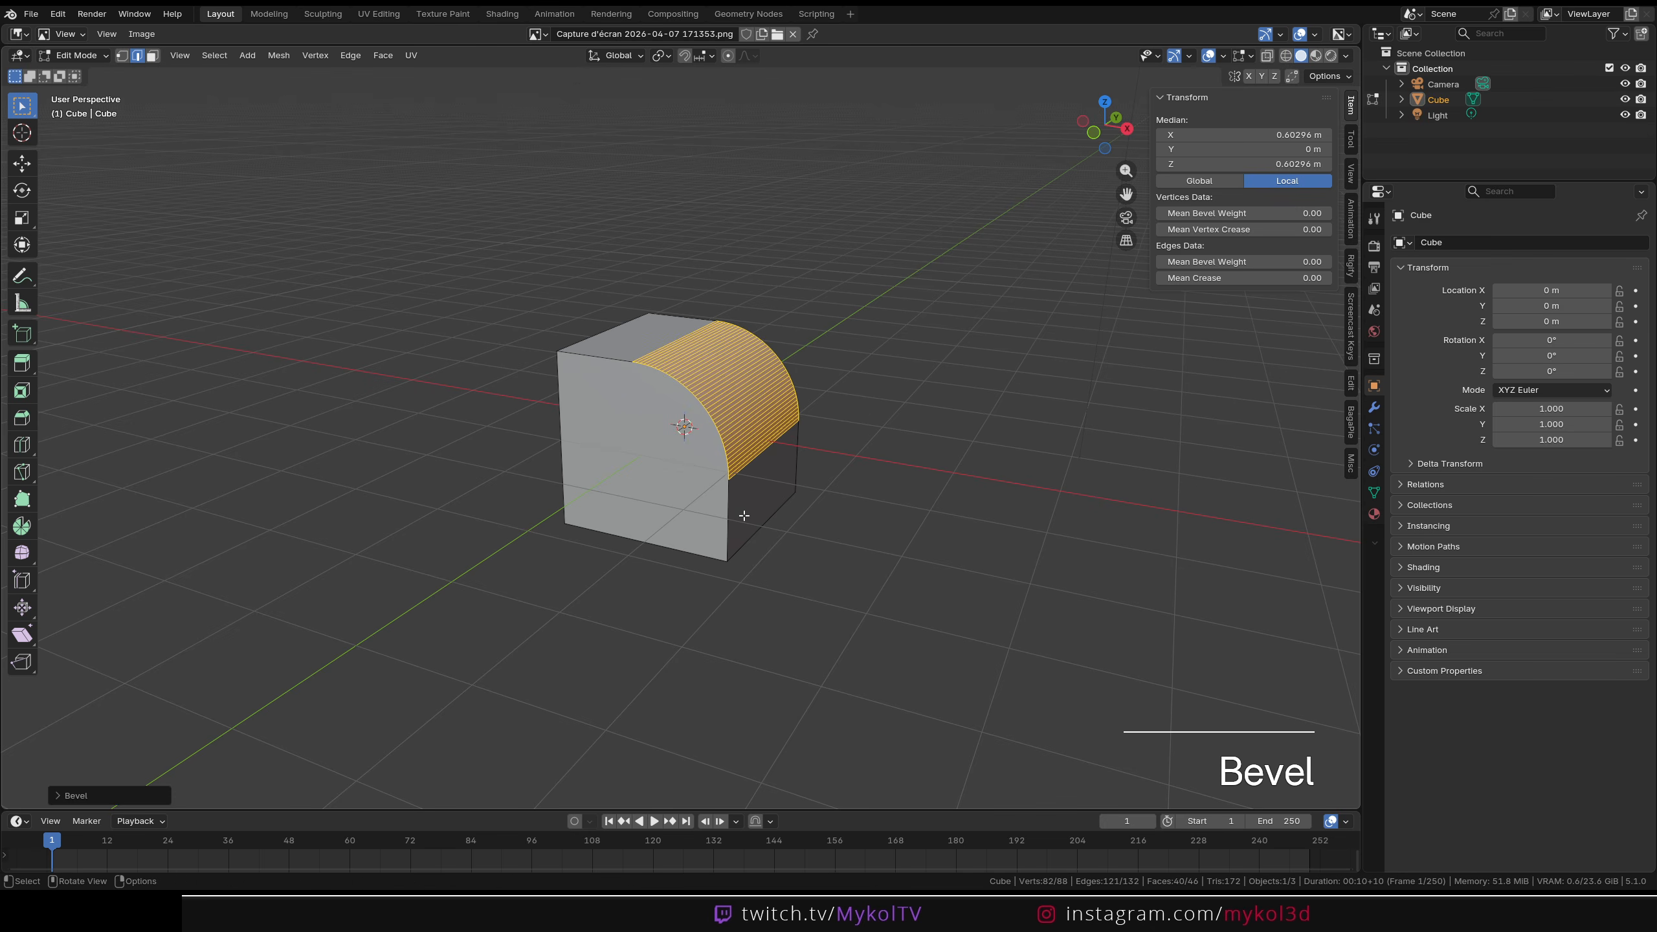
Step: Widen the bevel to 1.46 m, give it the Crown Molding custom profile and raise its segment count
left_click(81, 796)
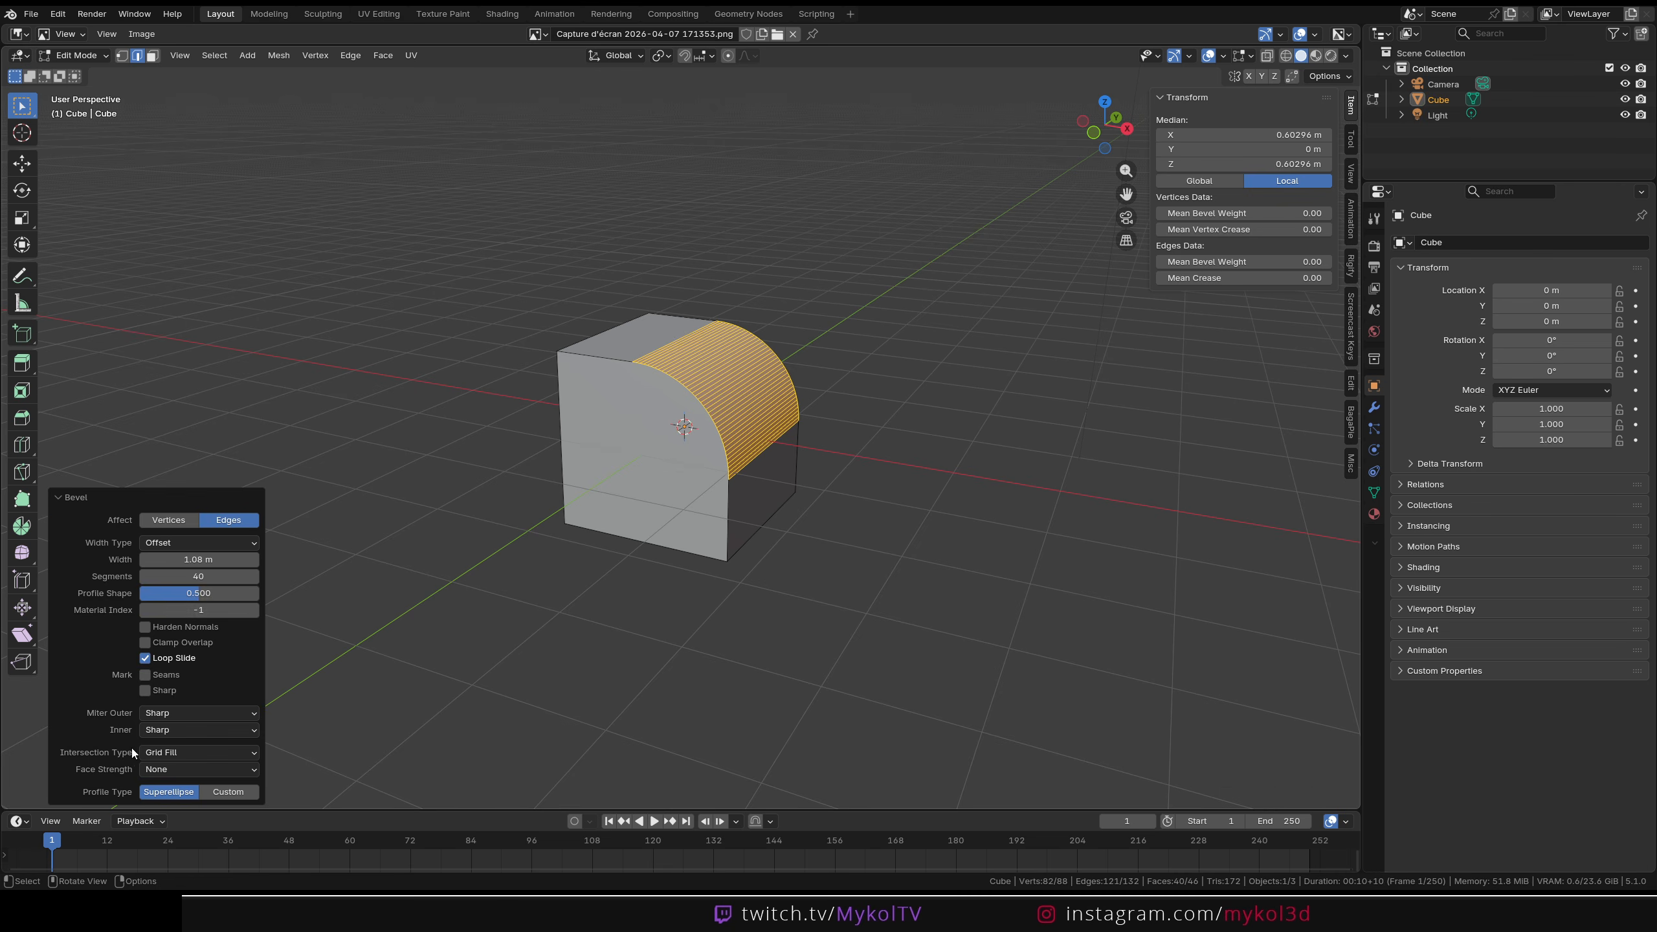
mouse_move(189, 559)
left_mouse_down()
mouse_move(234, 560)
mouse_move(189, 576)
mouse_move(203, 577)
left_mouse_up()
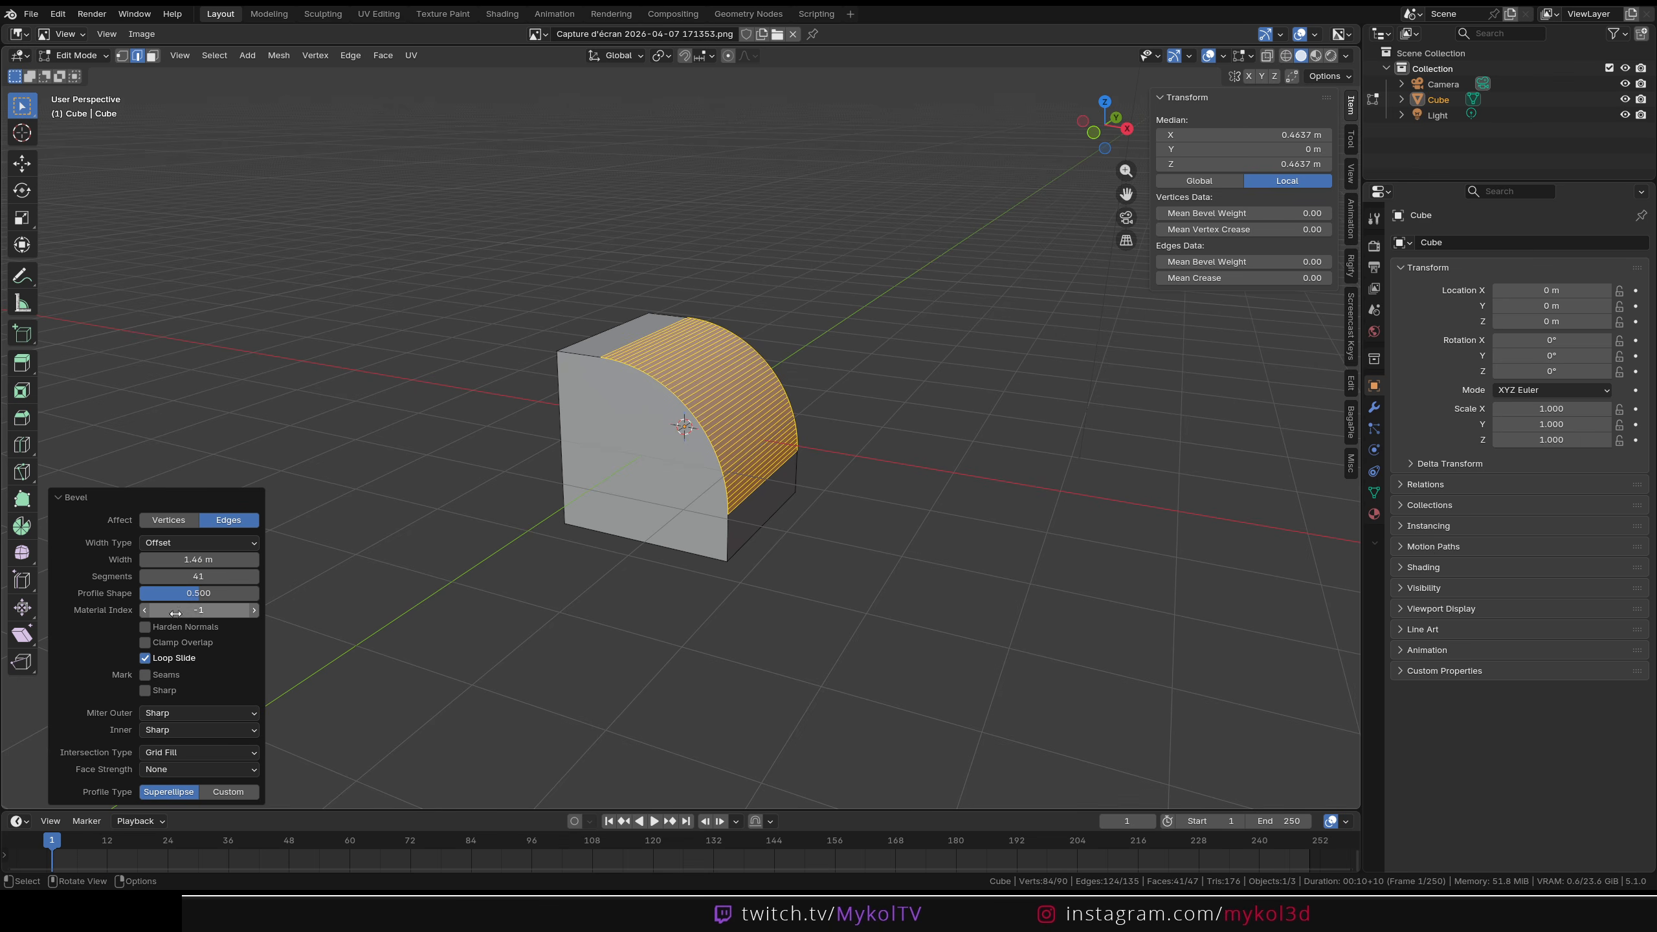
left_click(229, 790)
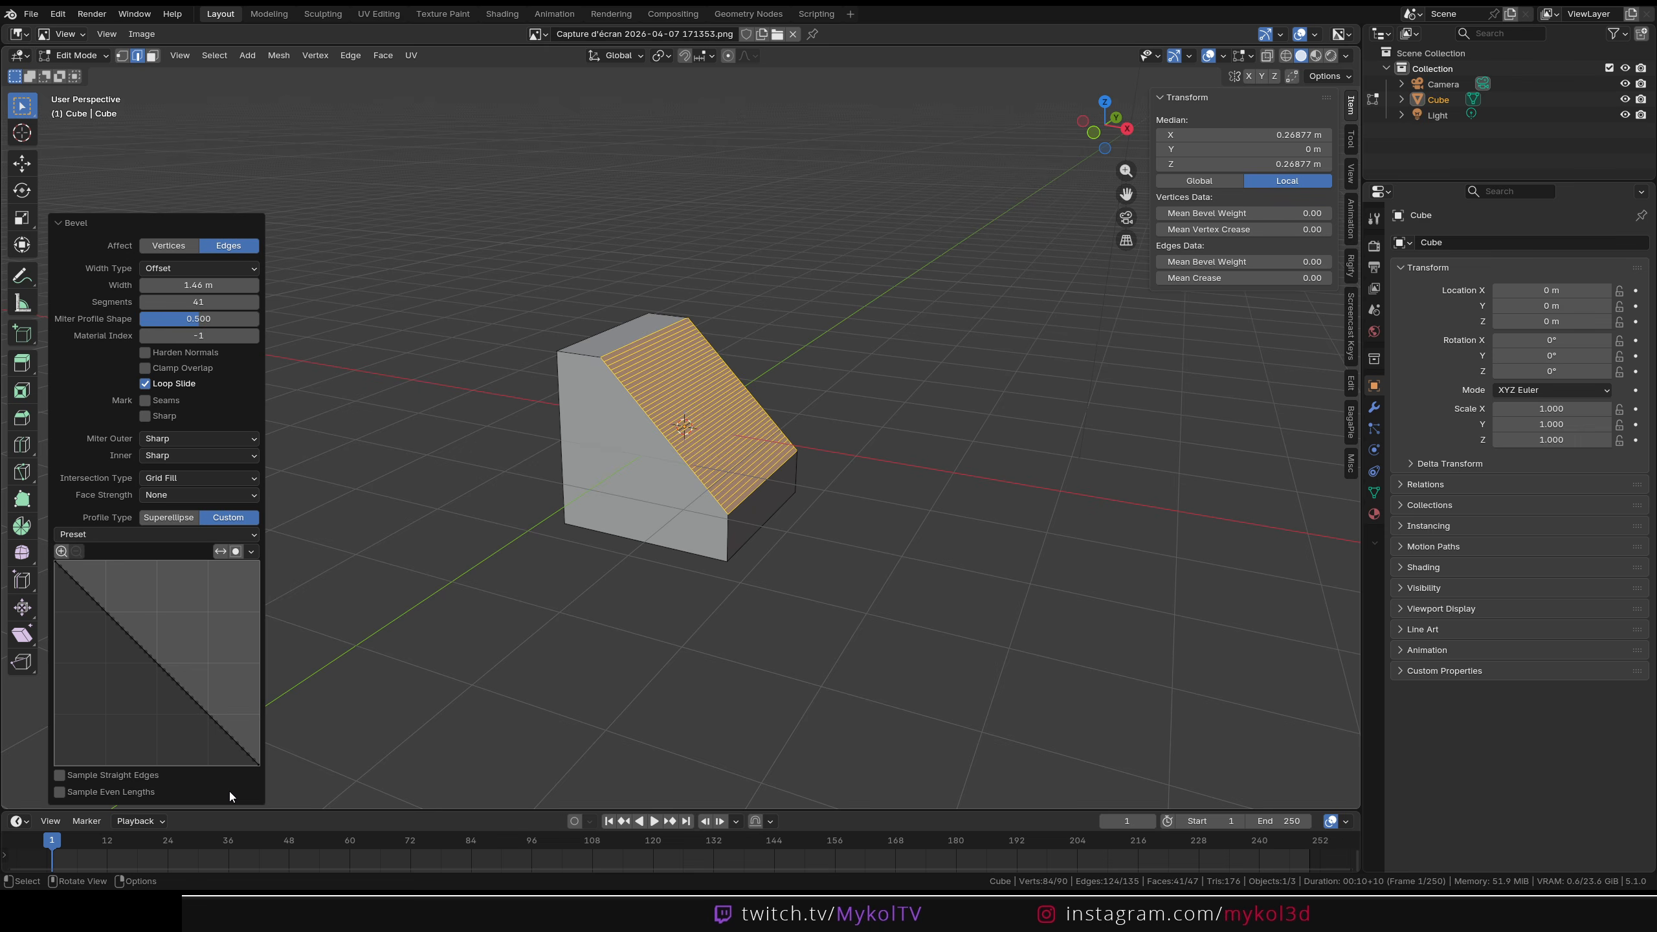
left_click(167, 535)
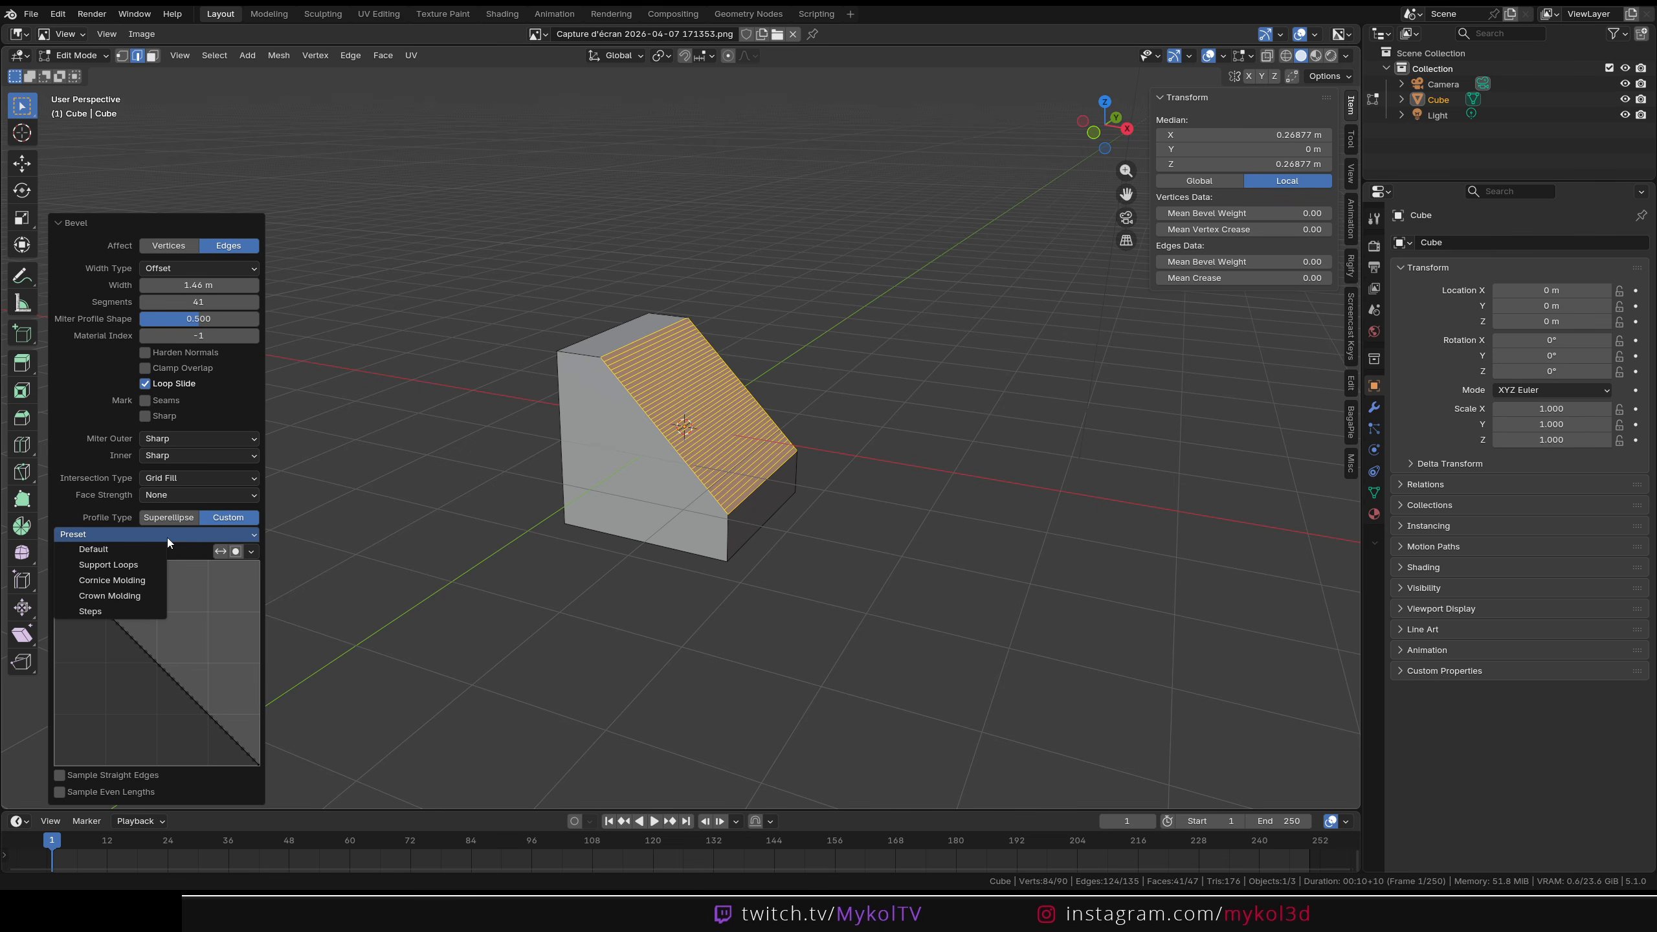
left_click(115, 595)
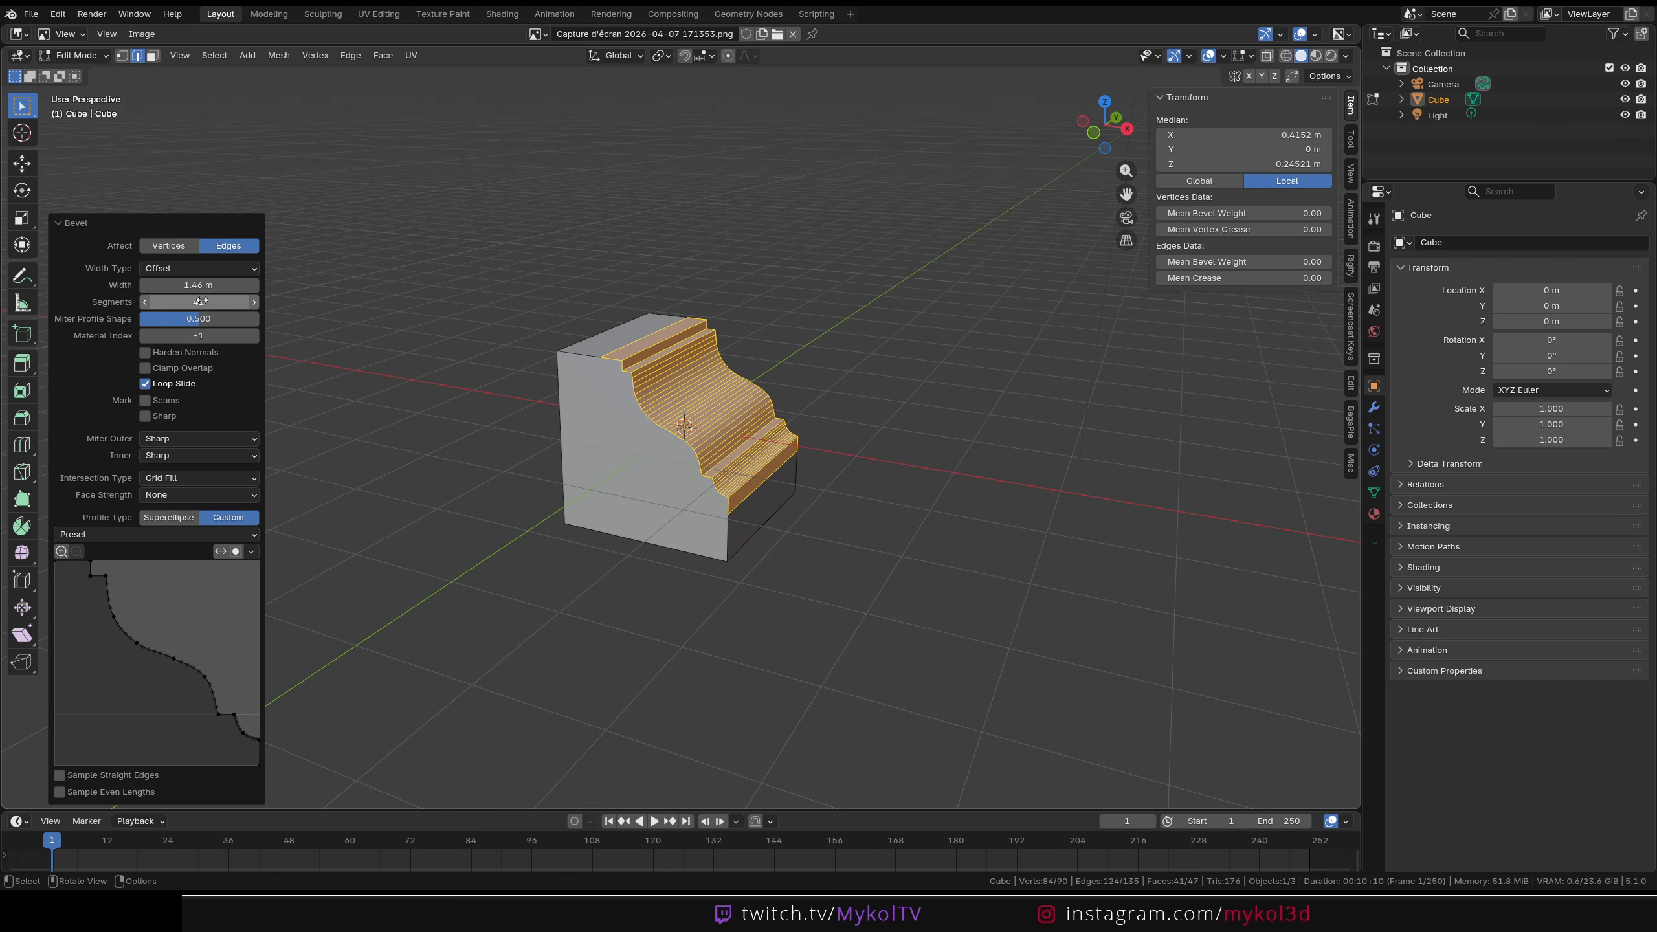
left_click_drag(203, 305, 434, 506)
Step: Scale the molded cube along the Y axis to about 1.705 in Object Mode
middle_click_drag(434, 507, 604, 468)
key("Tab")
middle_click_drag(487, 458, 791, 457)
key("s")
key("y")
left_click(882, 488)
middle_click_drag(880, 486, 760, 375)
Step: Extrude the bottom face of the molded block downward by about 1.97 m
key("Tab")
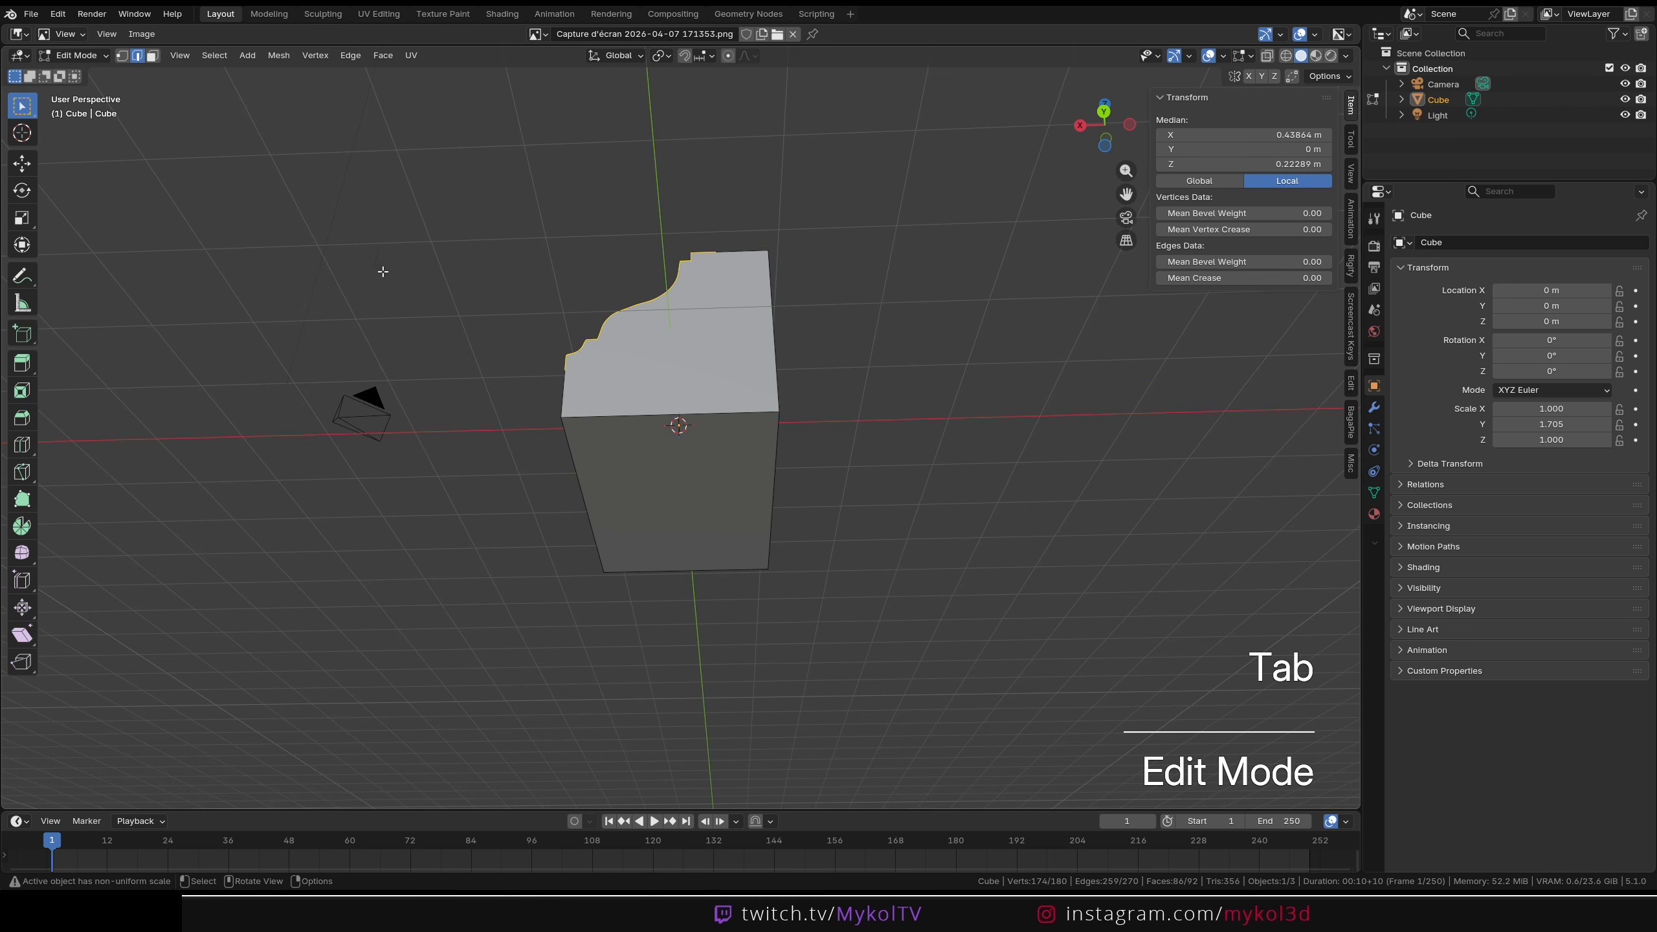
key("3")
left_click(686, 482)
key("e")
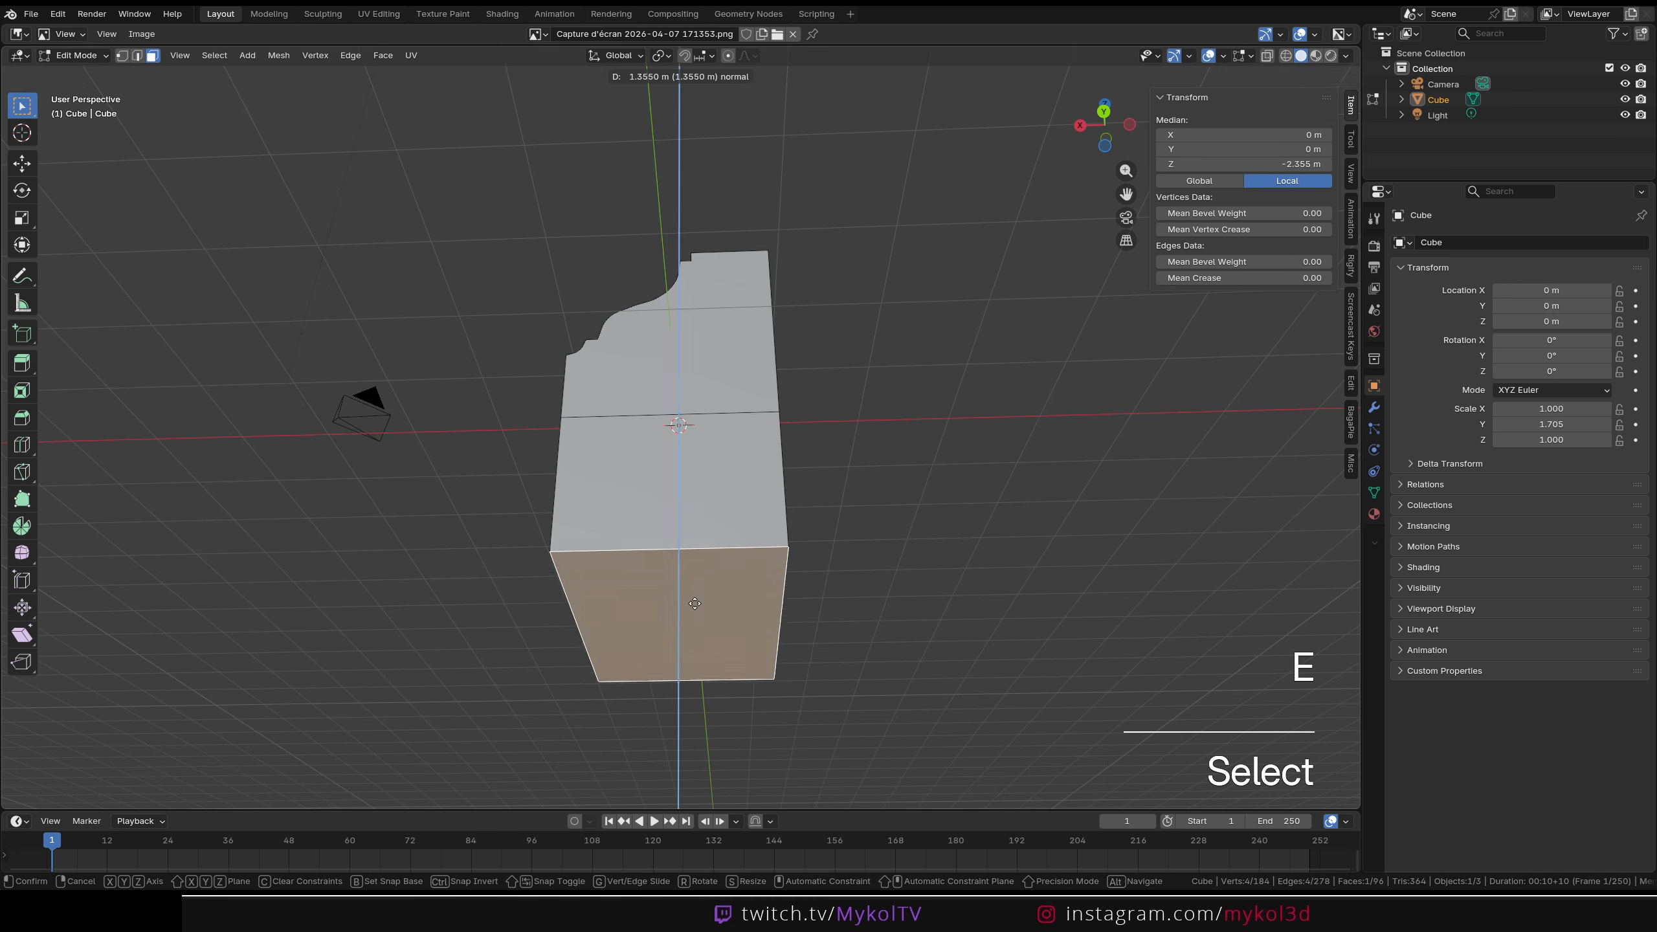
left_click(695, 645)
middle_click_drag(695, 646, 637, 469)
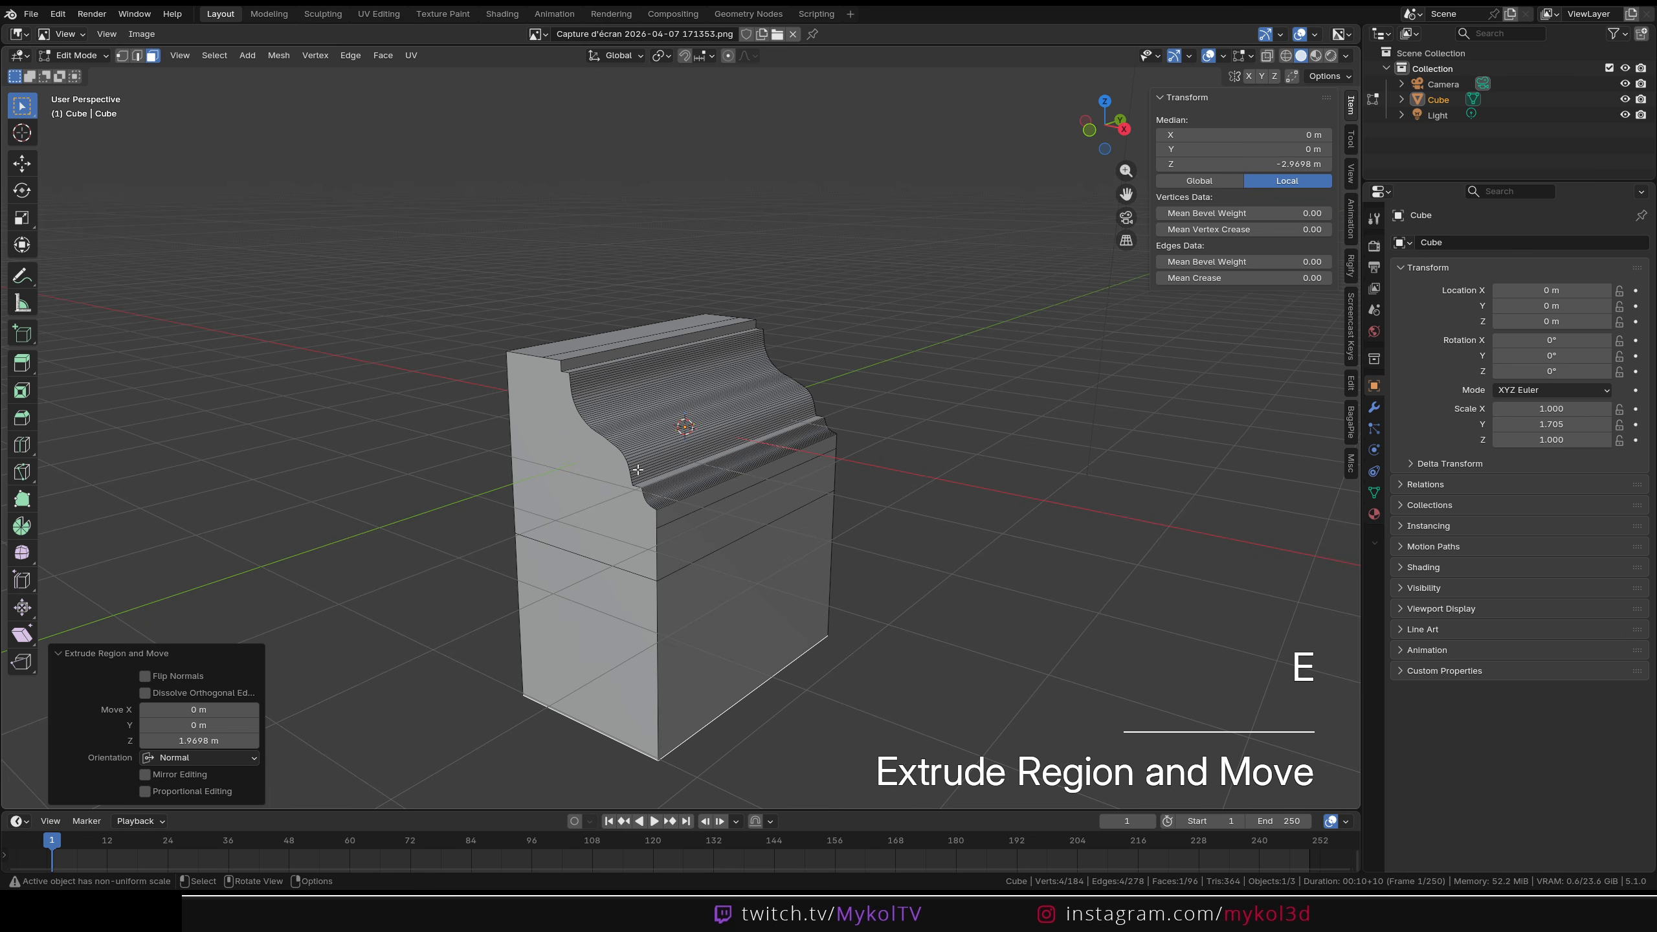
key("ctrl+alt+KP_5")
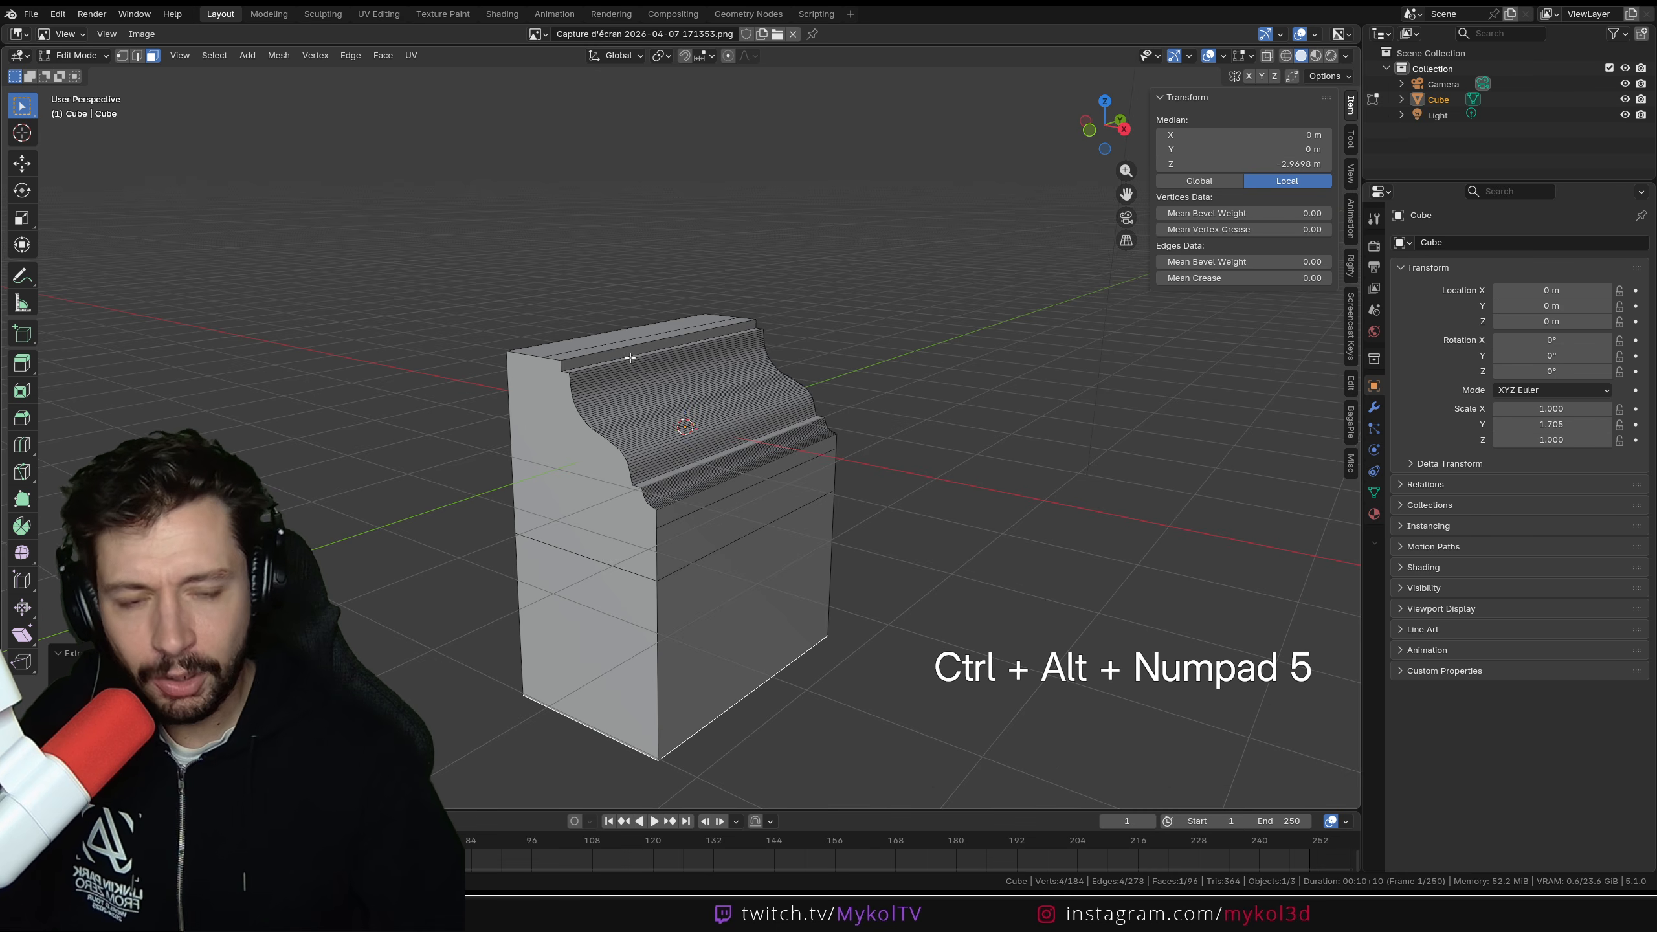
Step: Select the curved molding faces to examine the bevel geometry, then return to Object Mode
left_click(646, 386)
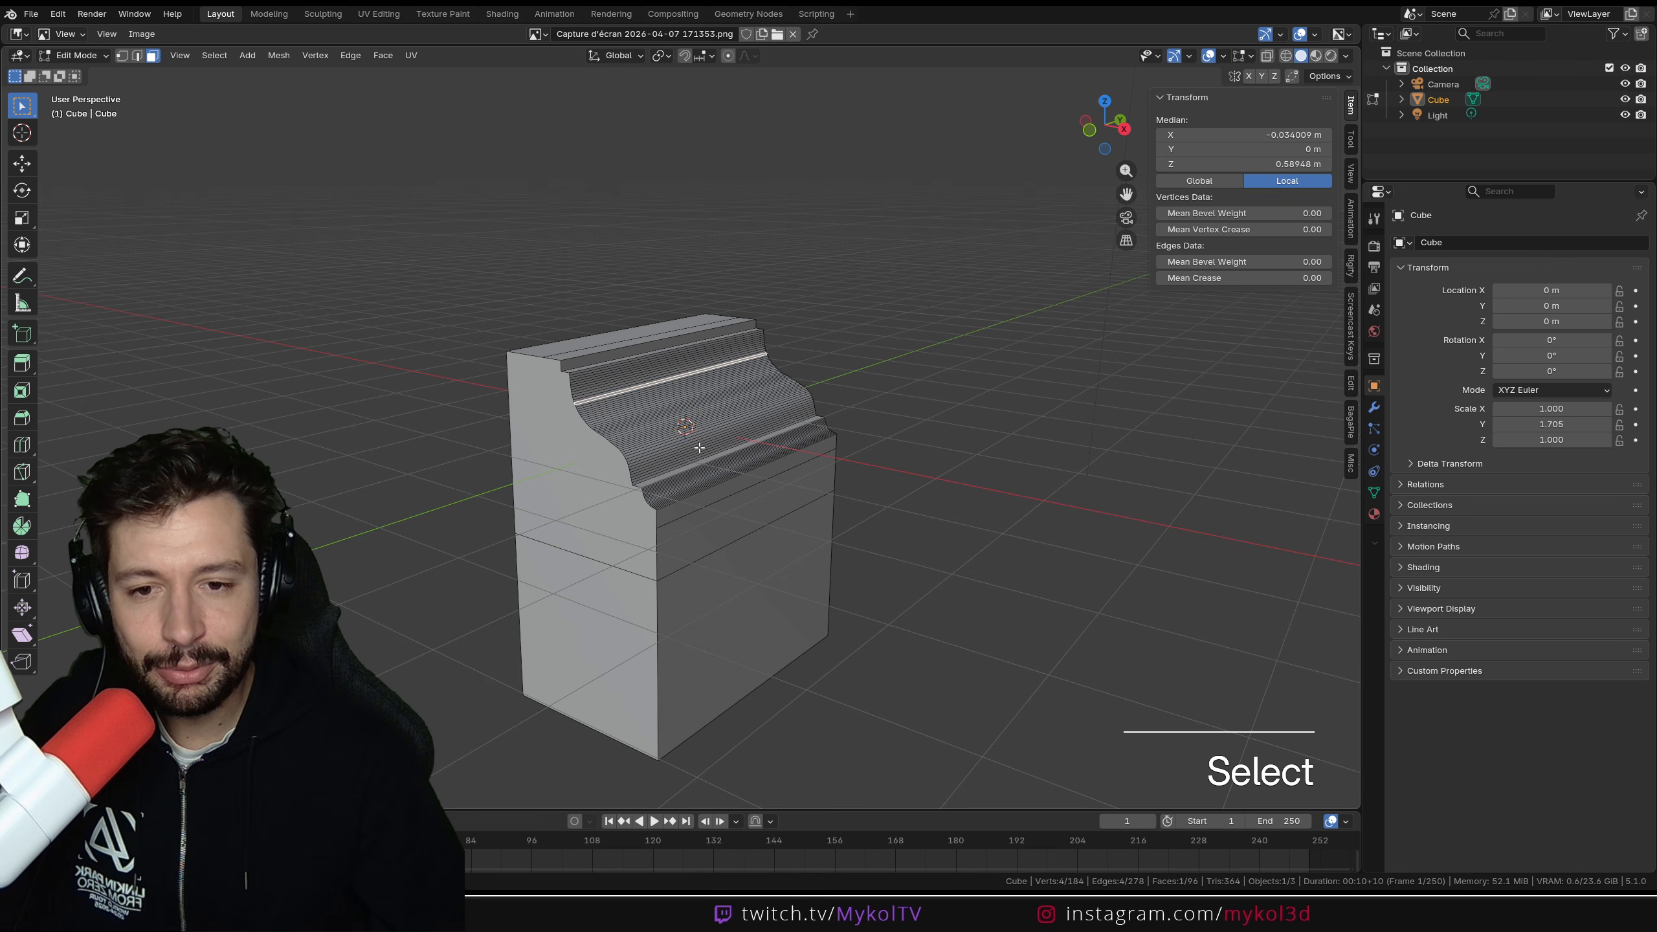
left_click_drag(689, 441, 651, 360)
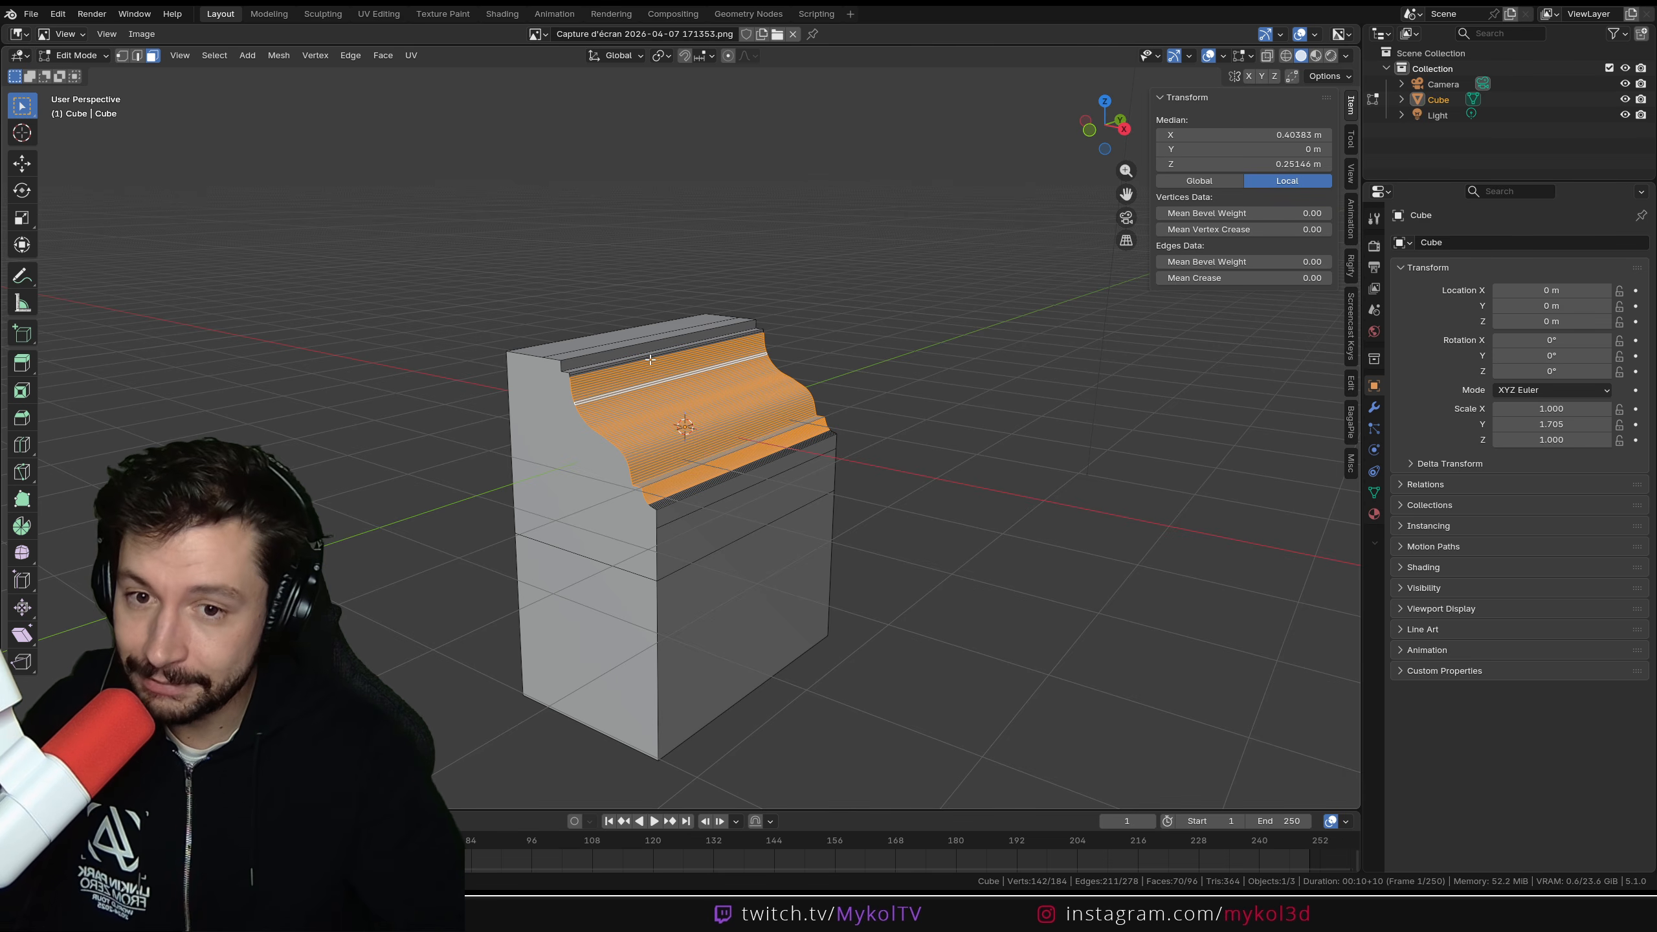
key("Tab")
Step: Move the molded block along Y to about -5.86 m and add a new cube at the origin
middle_click_drag(650, 360, 656, 482)
key("g")
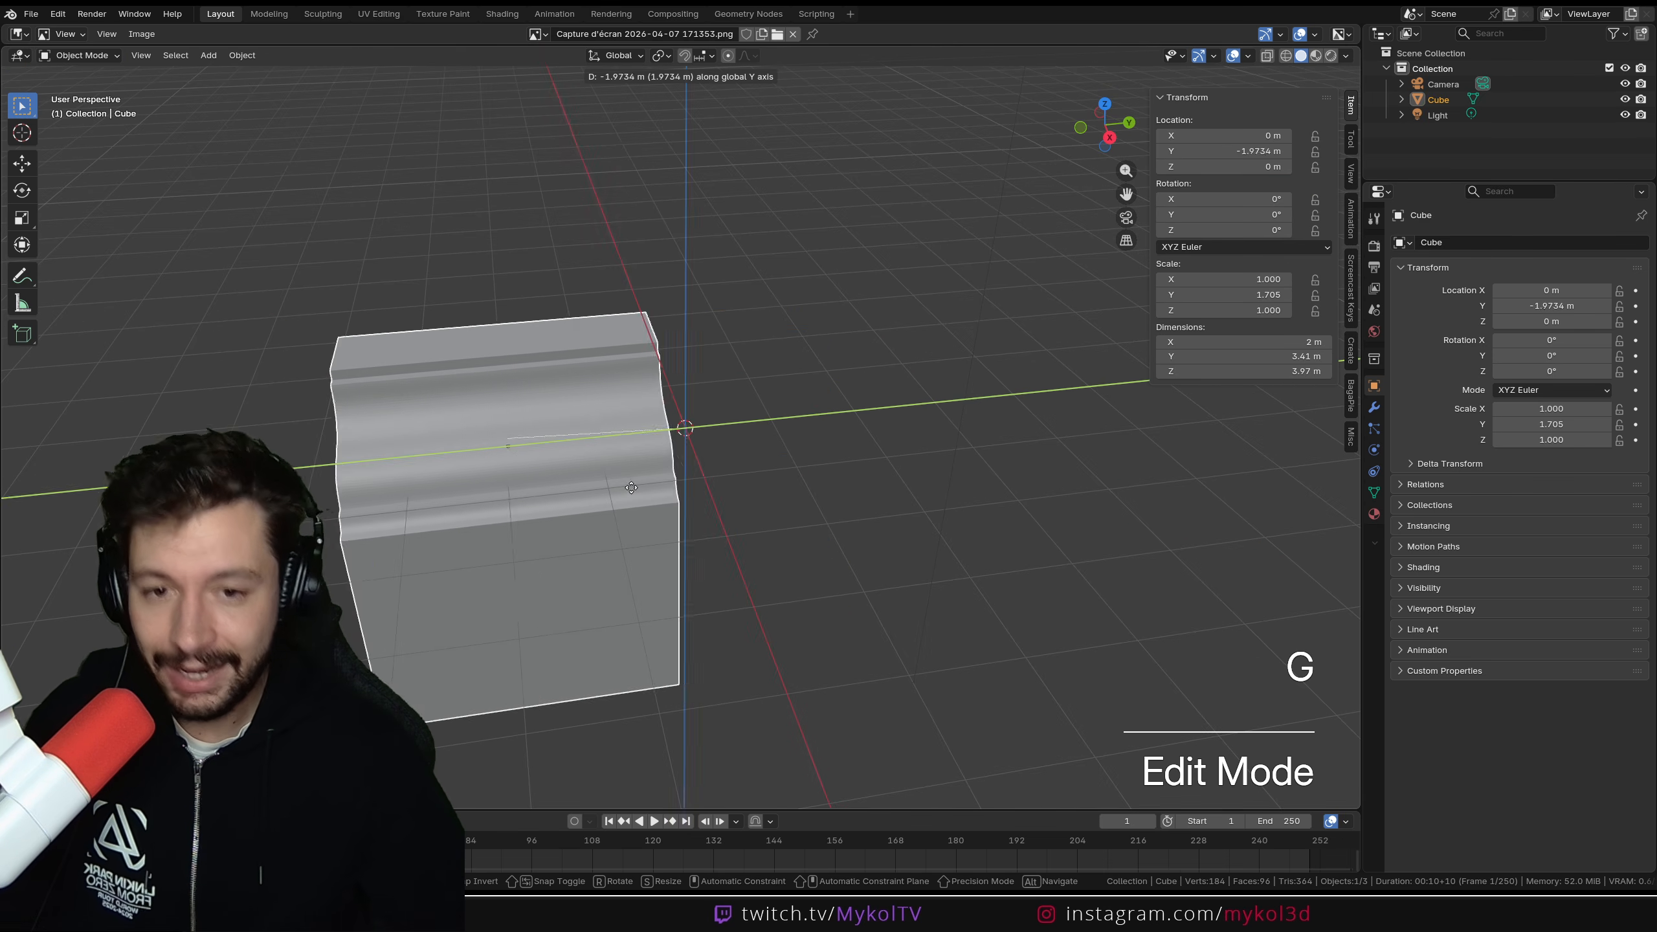
key("shift+a")
mouse_move(757, 381)
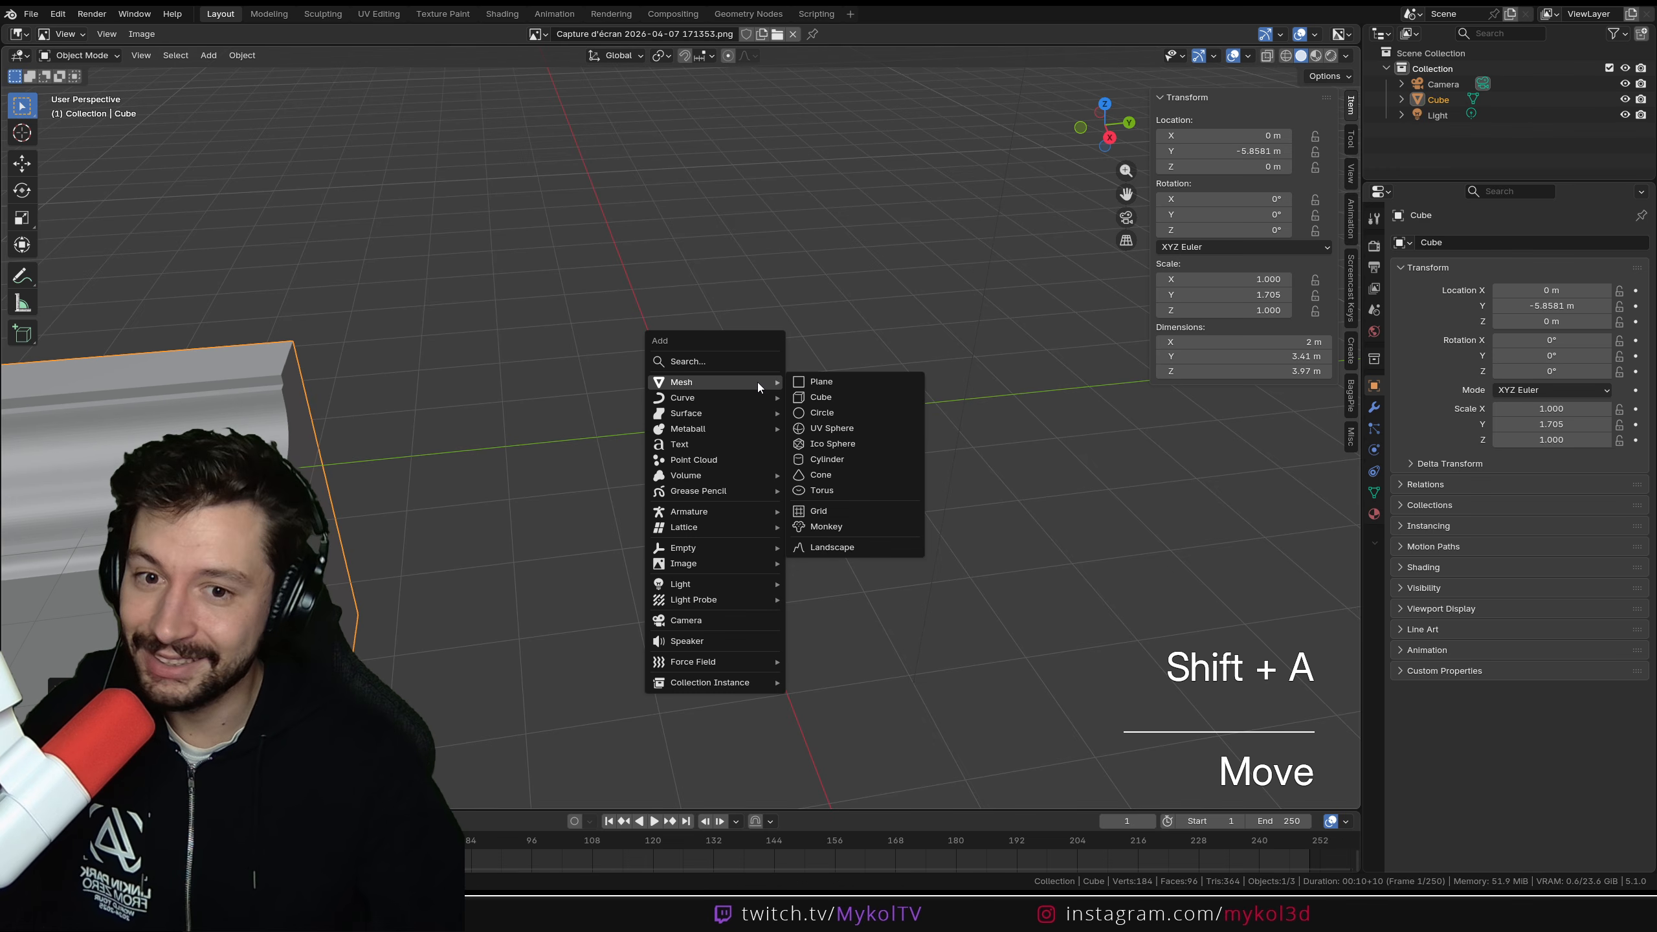
left_click(836, 394)
scroll(751, 428, "down", 3)
middle_click_drag(751, 428, 801, 433)
scroll(801, 433, "up", 4)
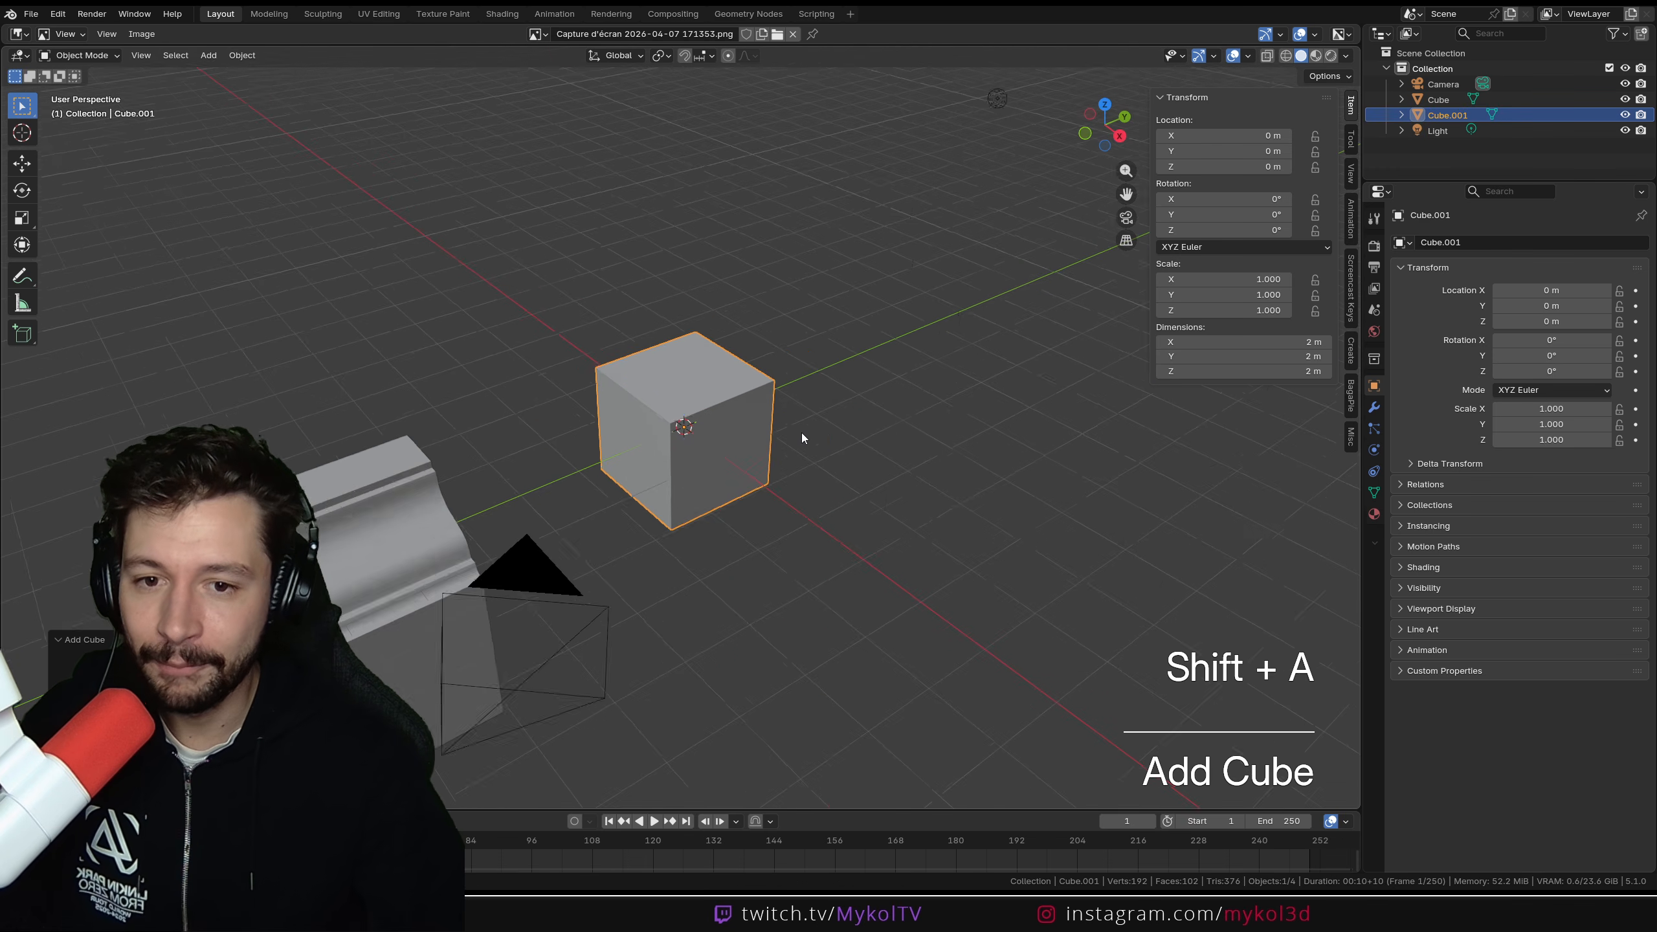
Step: Add a Bevel modifier to the new cube at the origin
left_click(1376, 410)
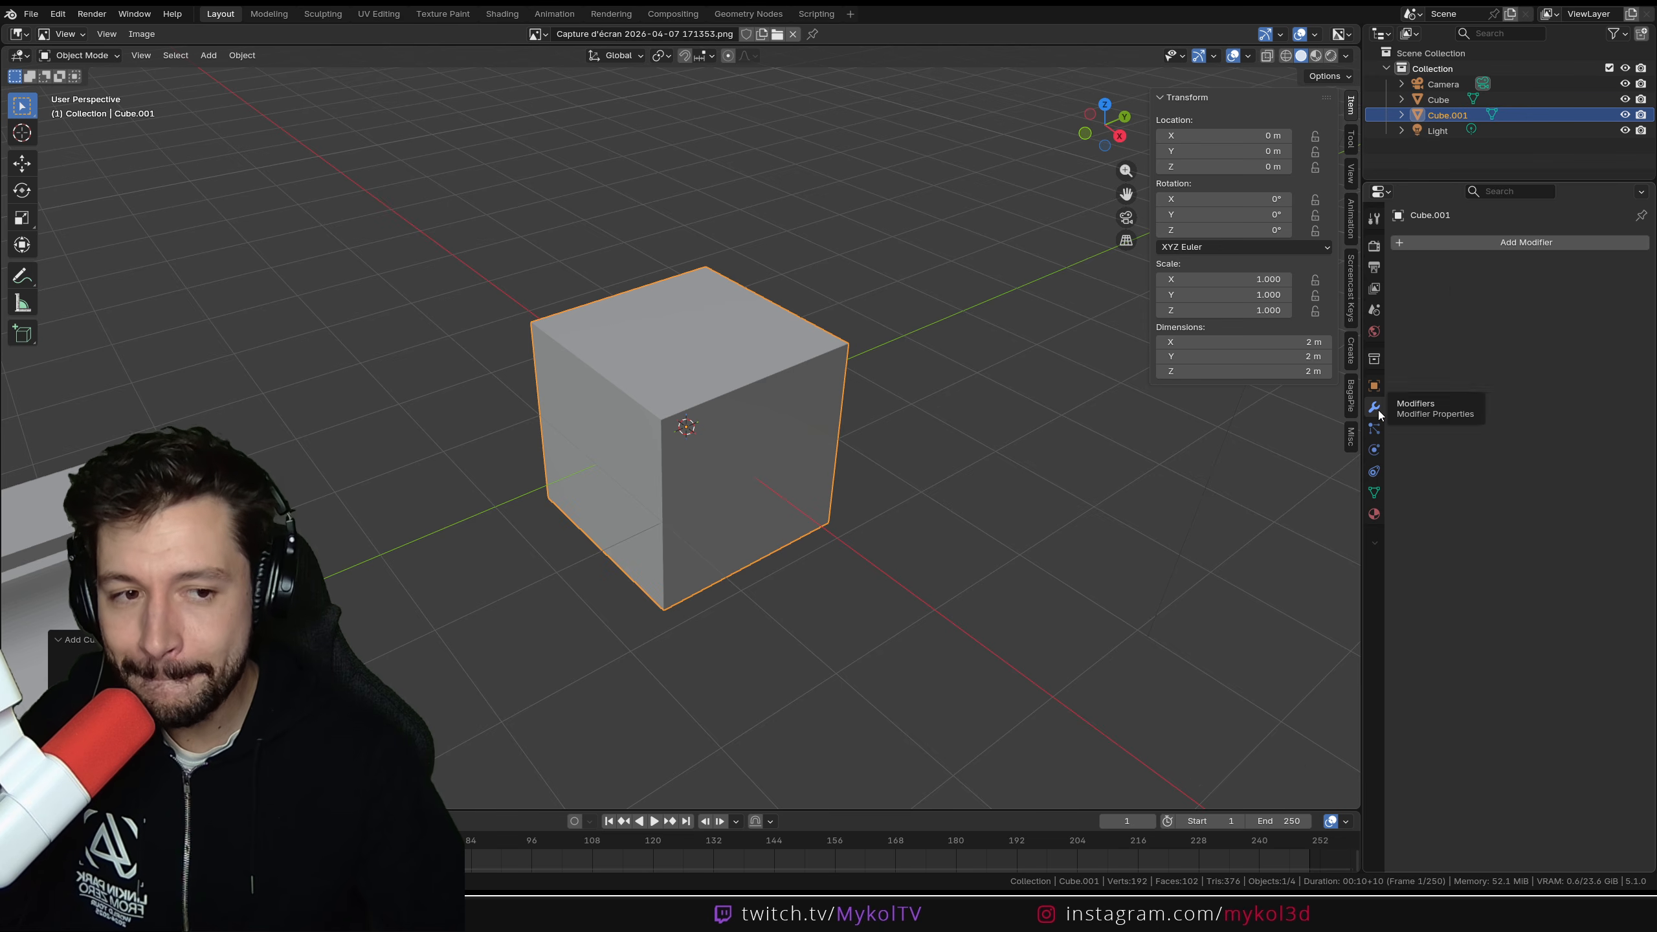
left_click(1452, 248)
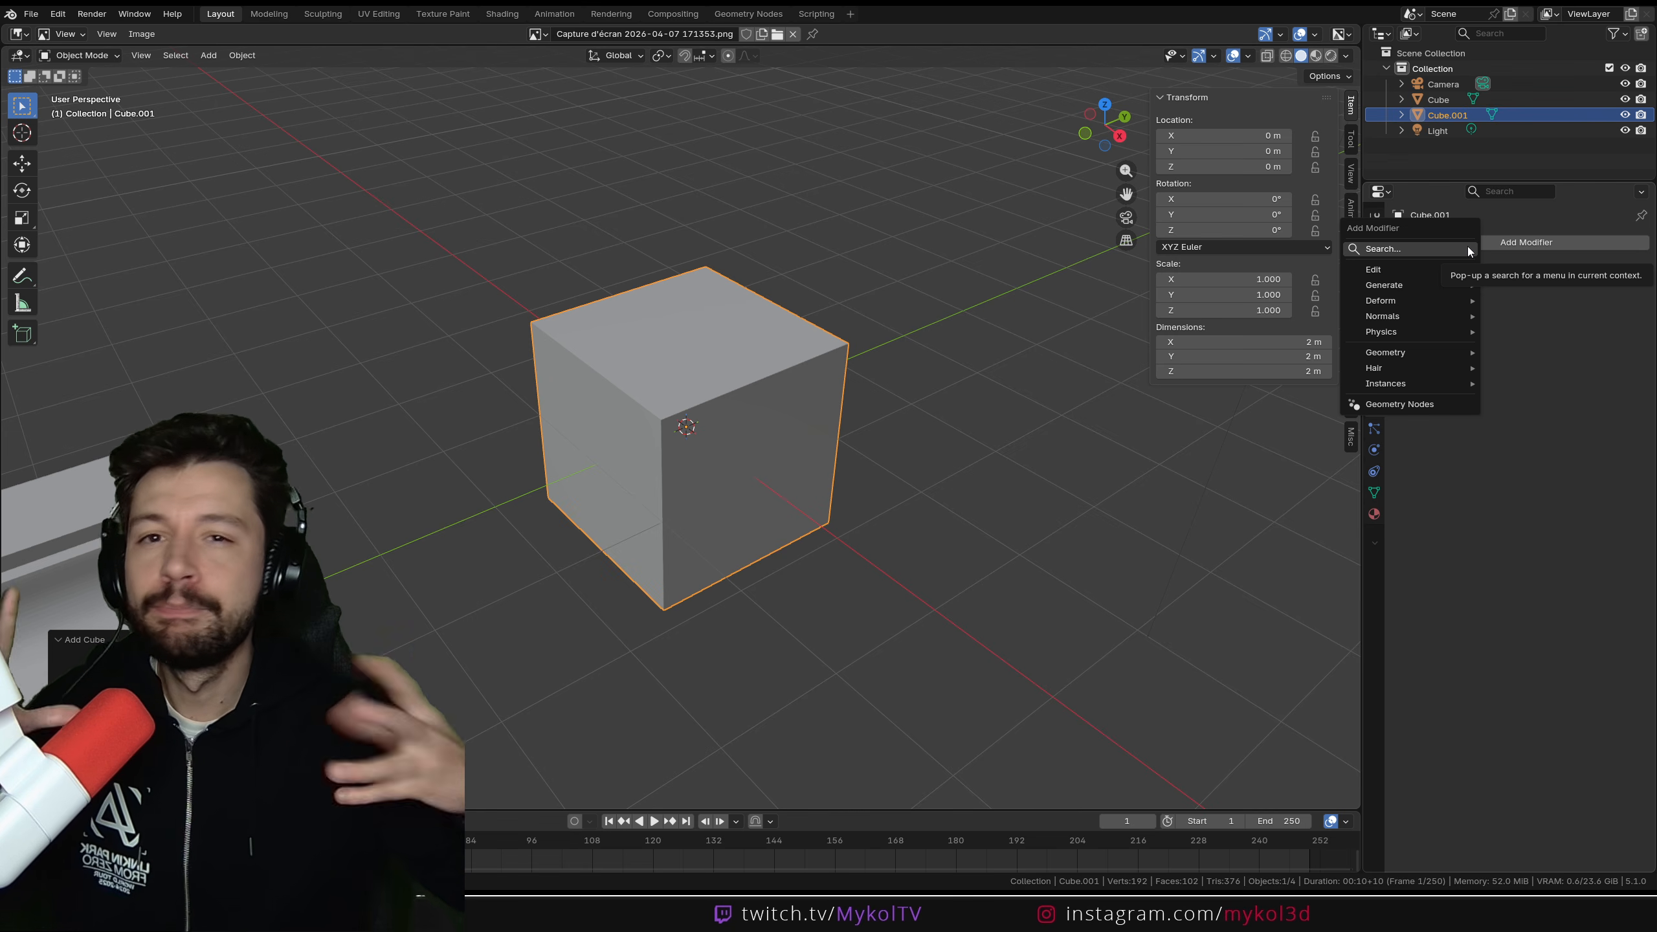
left_click(1468, 249)
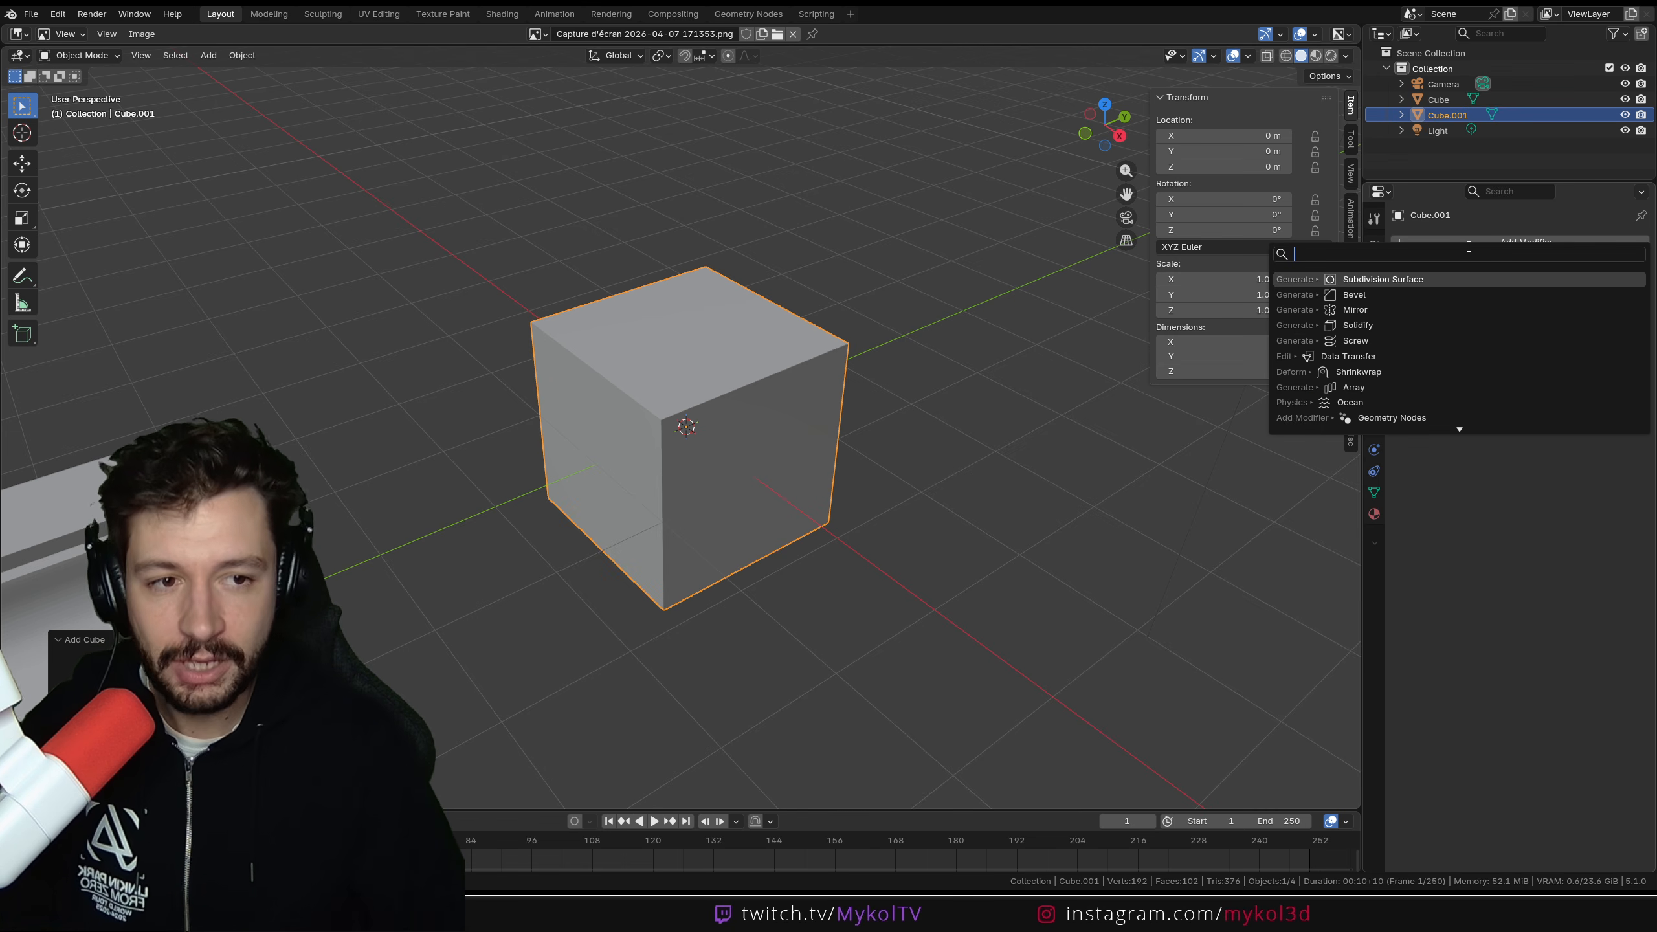
type("bev")
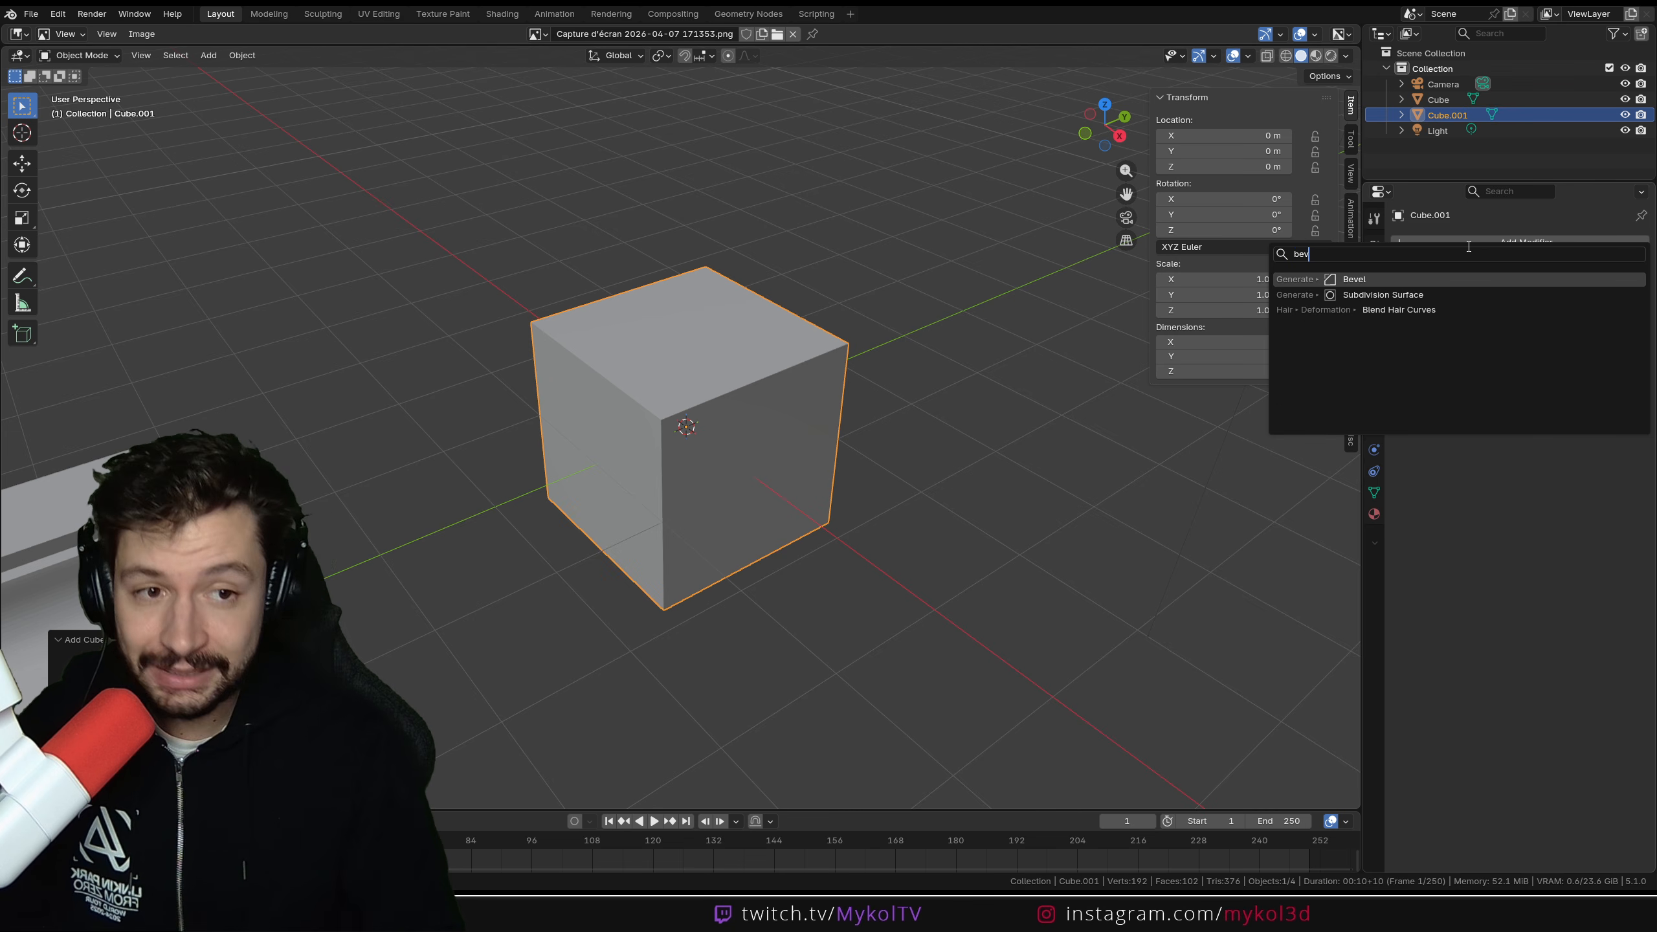
key("Return")
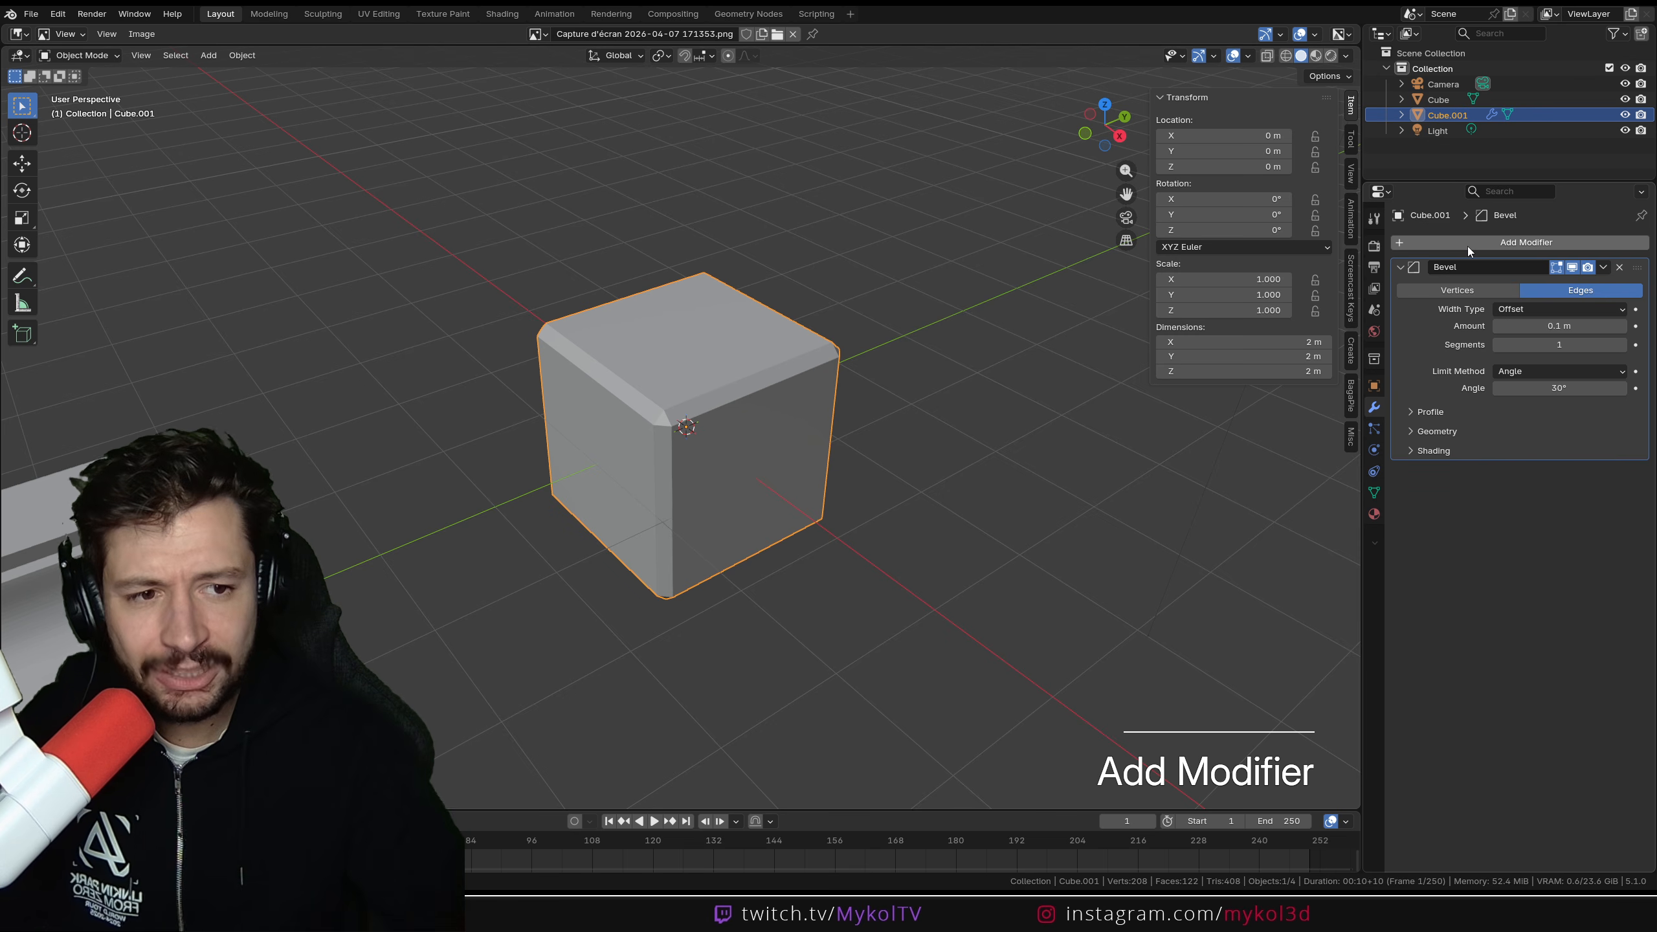
Step: Set the Bevel modifier's amount to about 0.49 m and its segments to 32
scroll(813, 419, "up", 3)
middle_click_drag(813, 419, 652, 522)
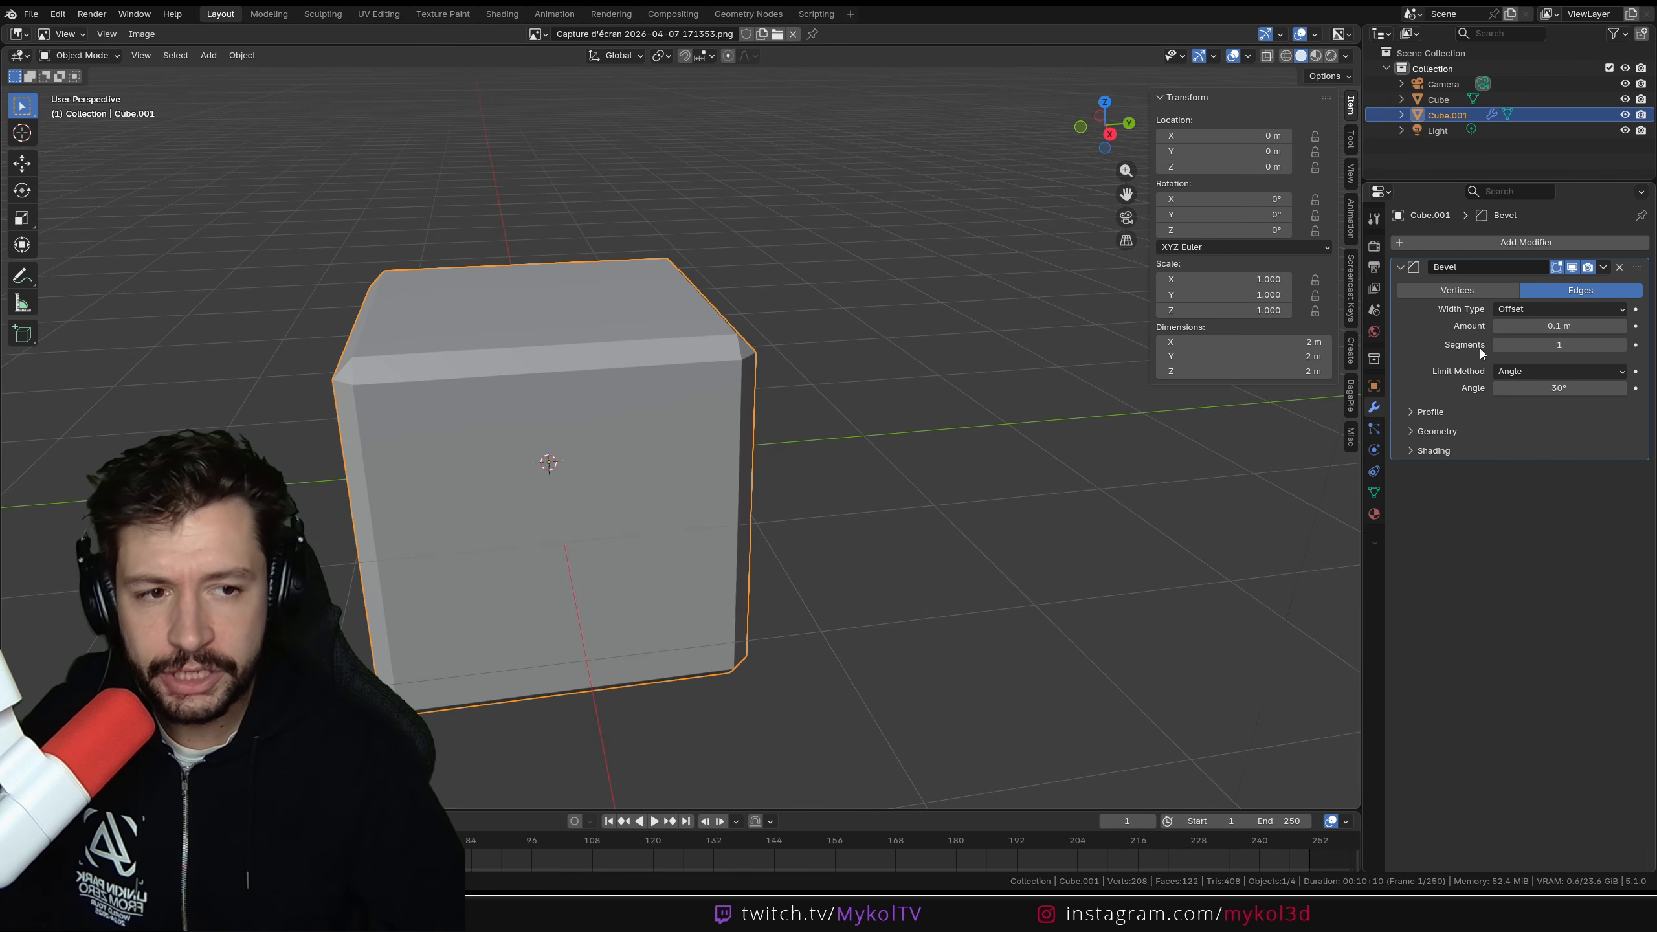
left_click_drag(1559, 326, 1618, 326)
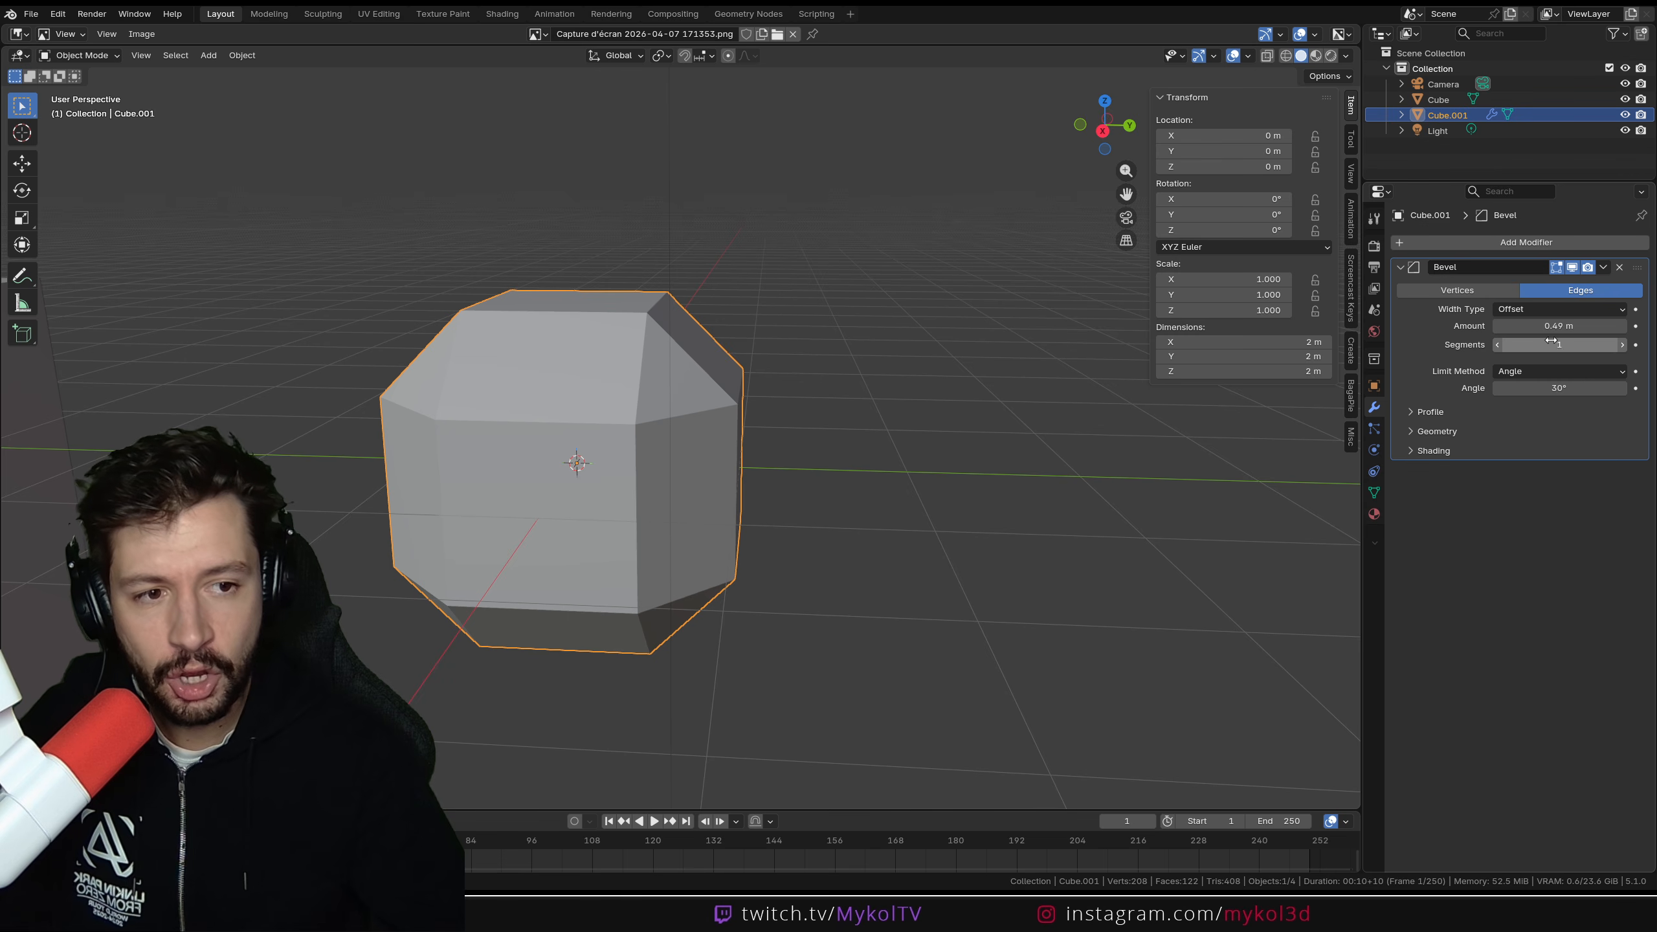
left_click(1551, 340)
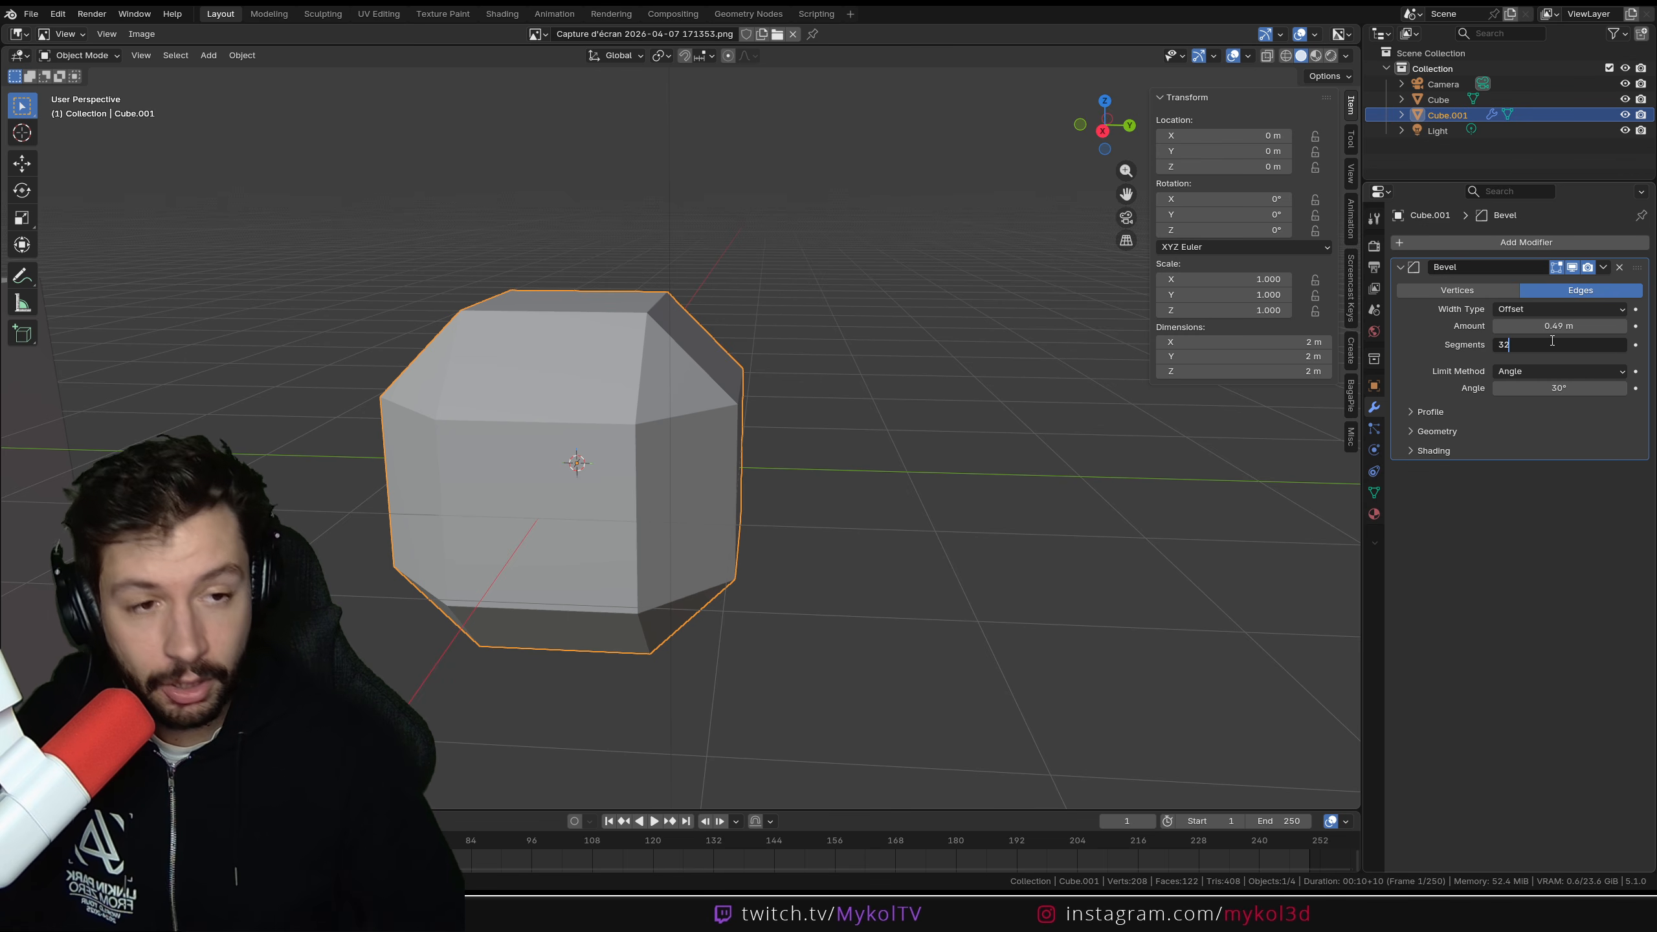
type("32")
key("Return")
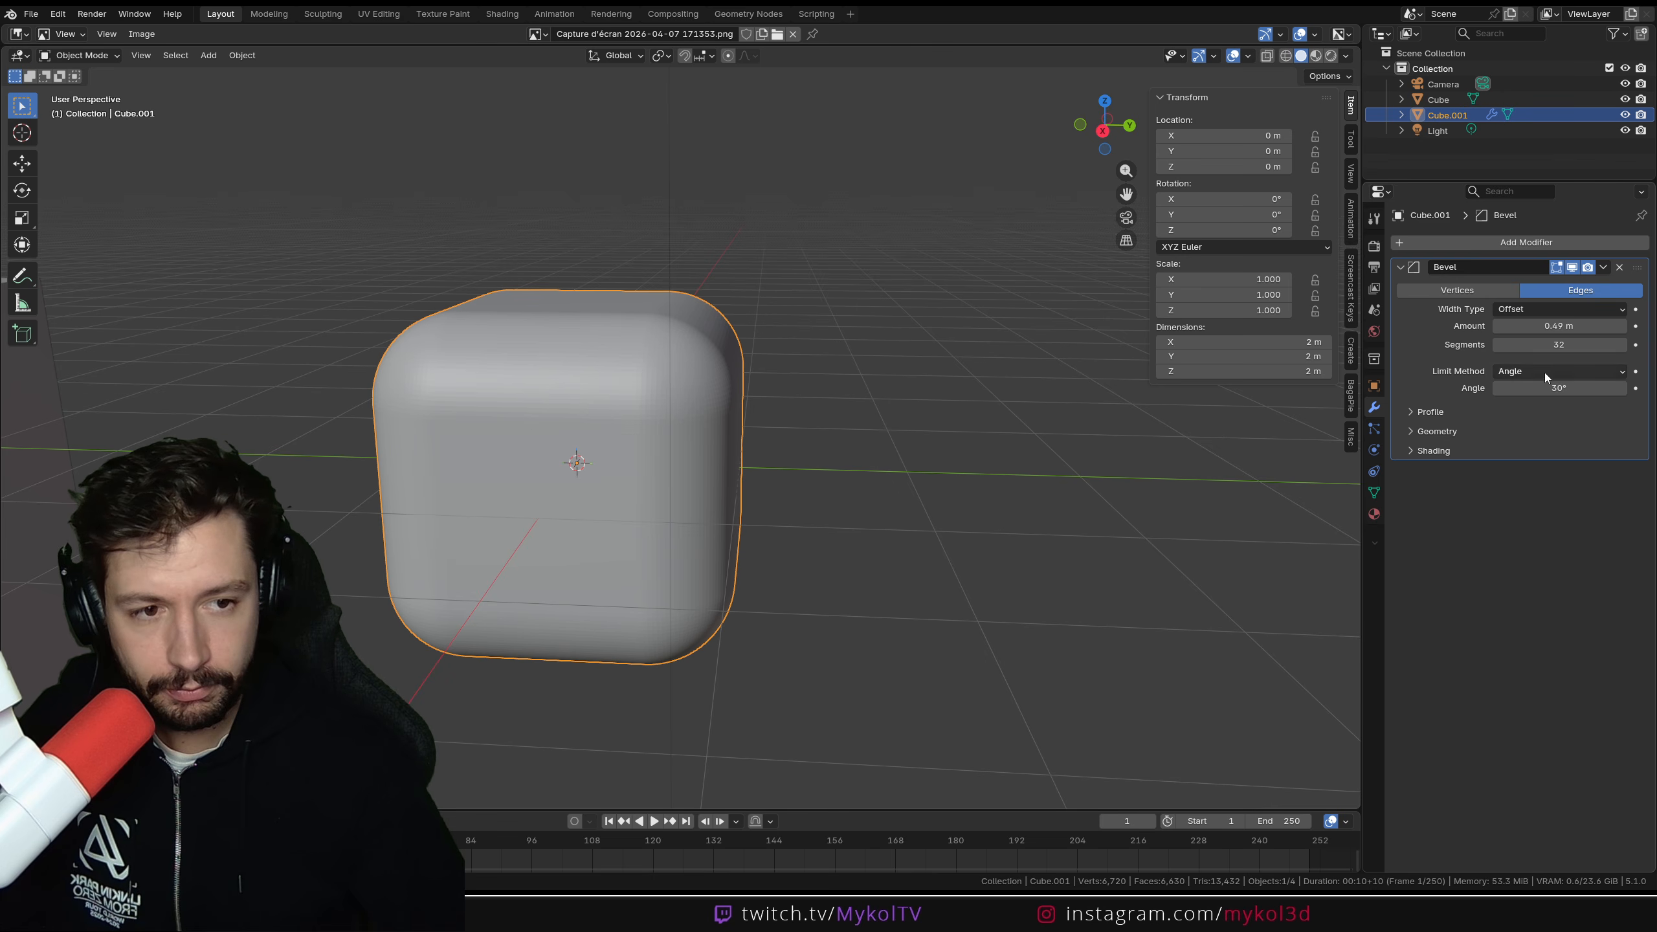
Step: Switch the bevel profile to Custom and apply the Cornice Molding preset
left_click(1419, 412)
left_click(1553, 433)
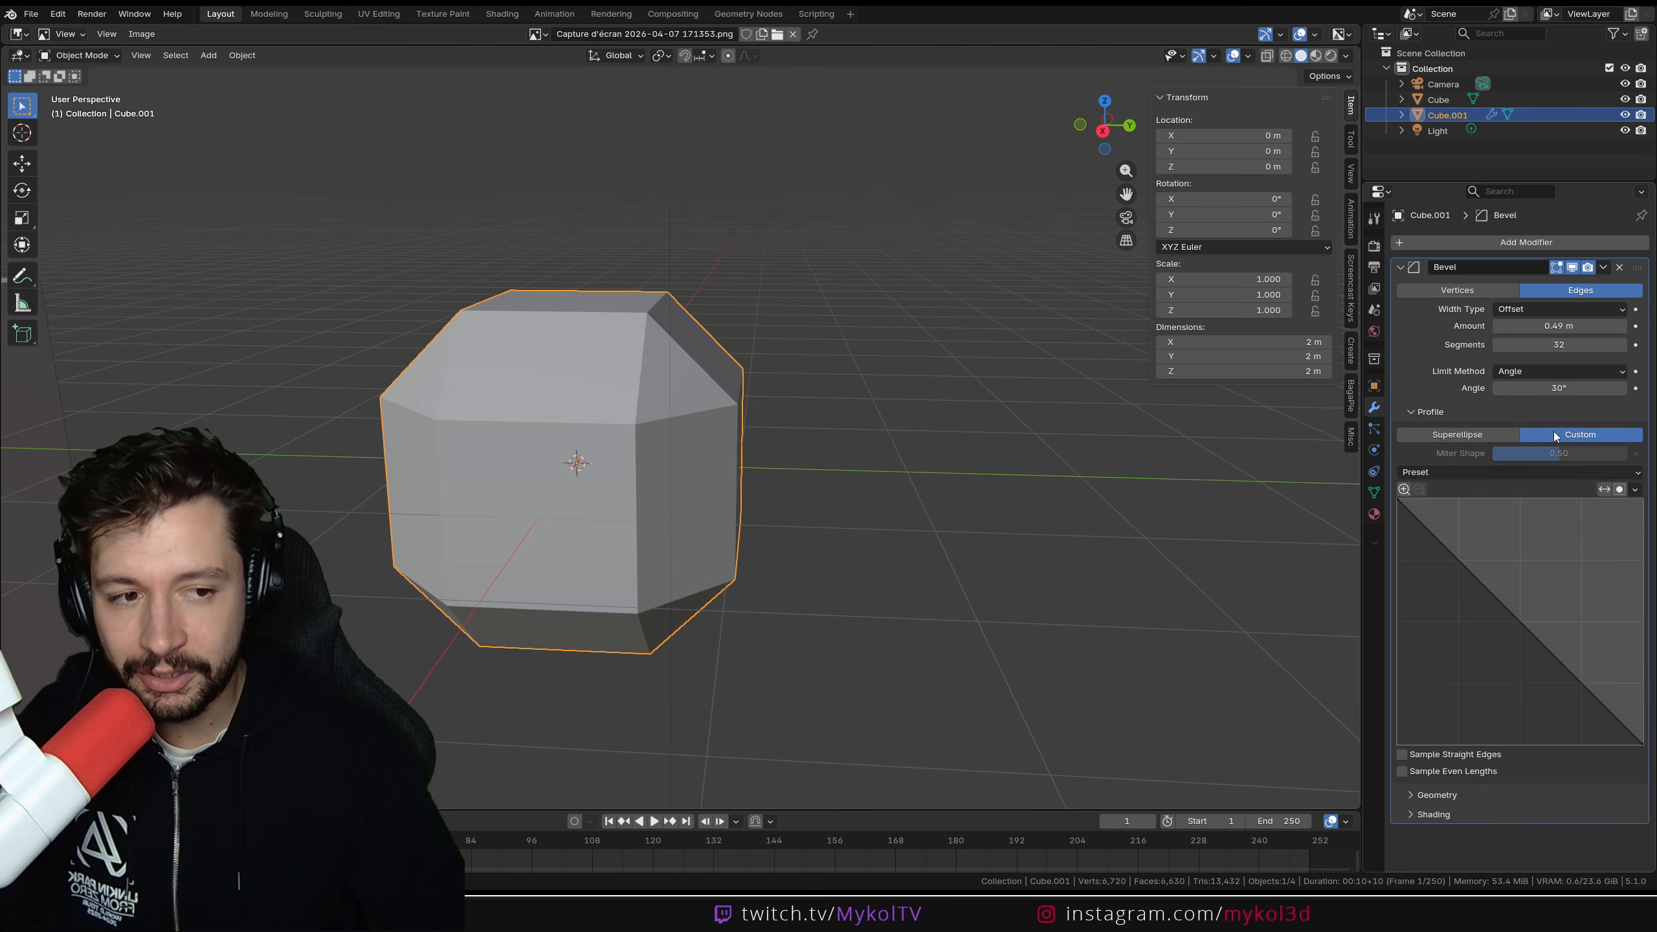
left_click(1500, 469)
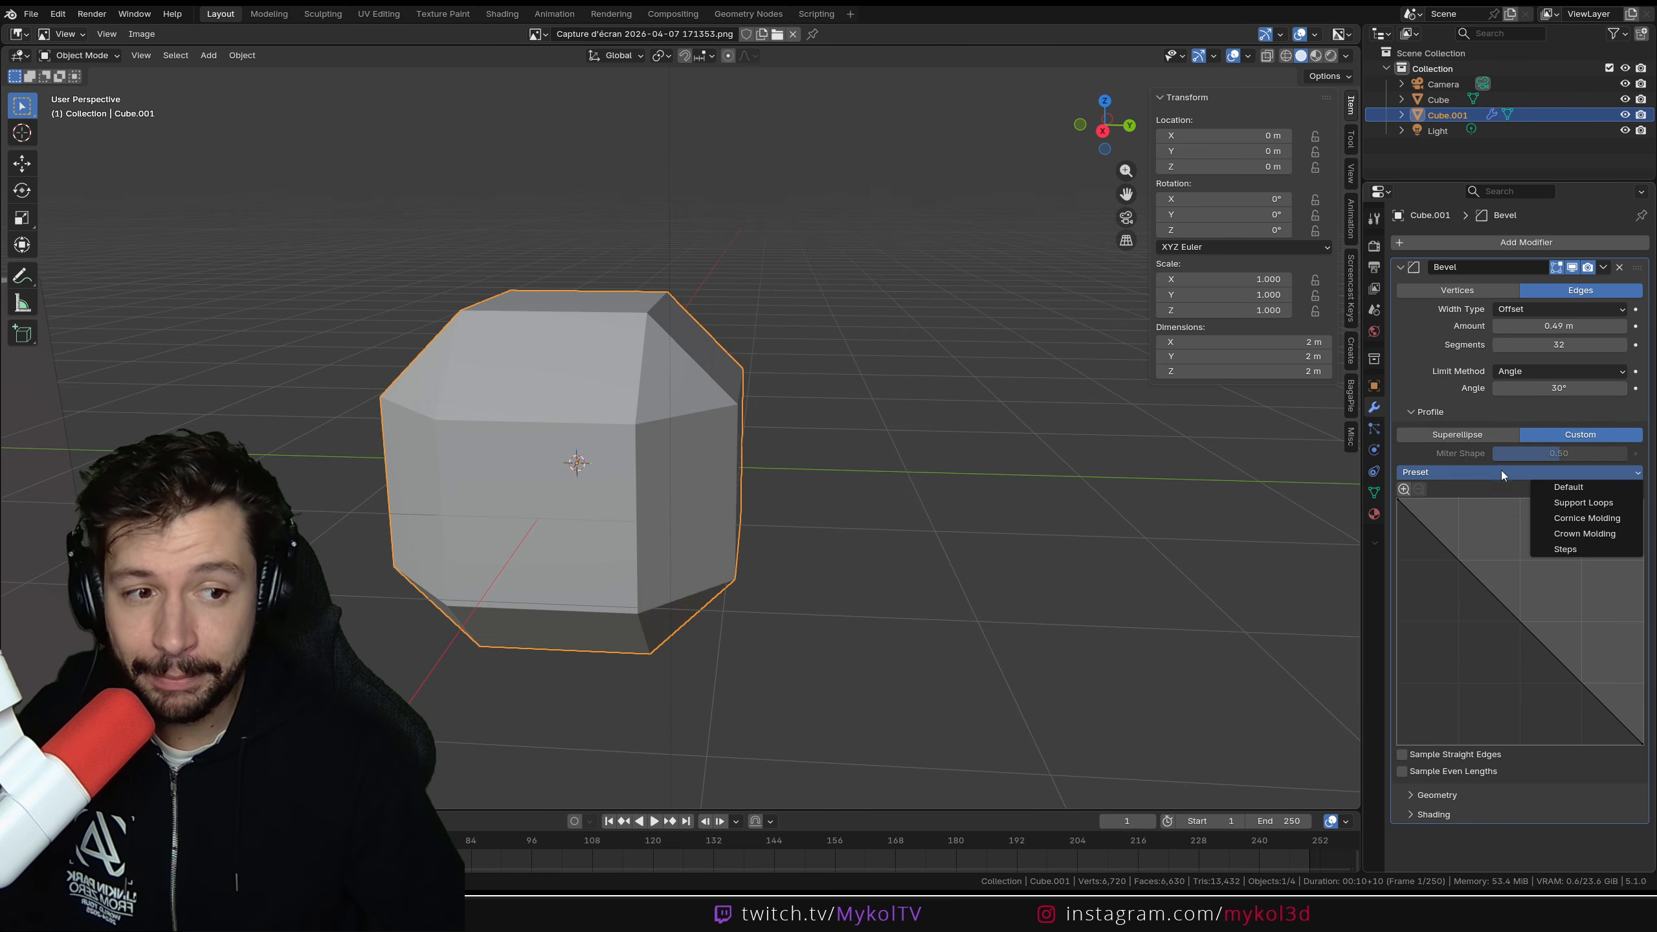
left_click(1587, 520)
middle_click_drag(810, 462, 730, 466)
scroll(730, 466, "down", 3)
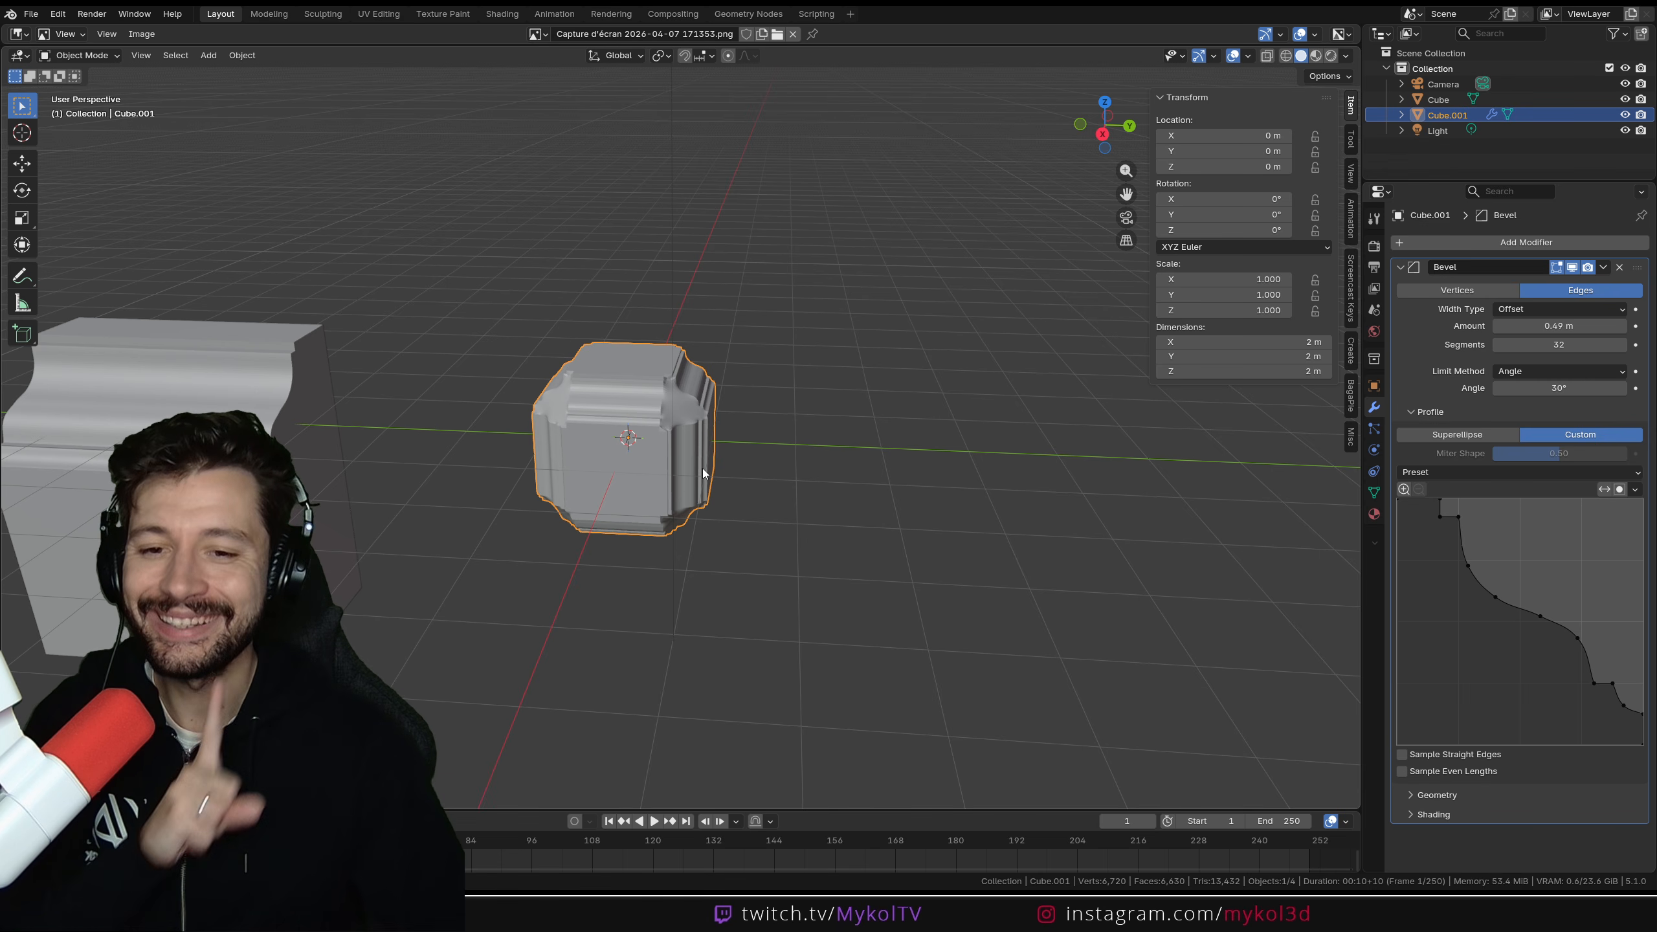
middle_click_drag(704, 473, 686, 466)
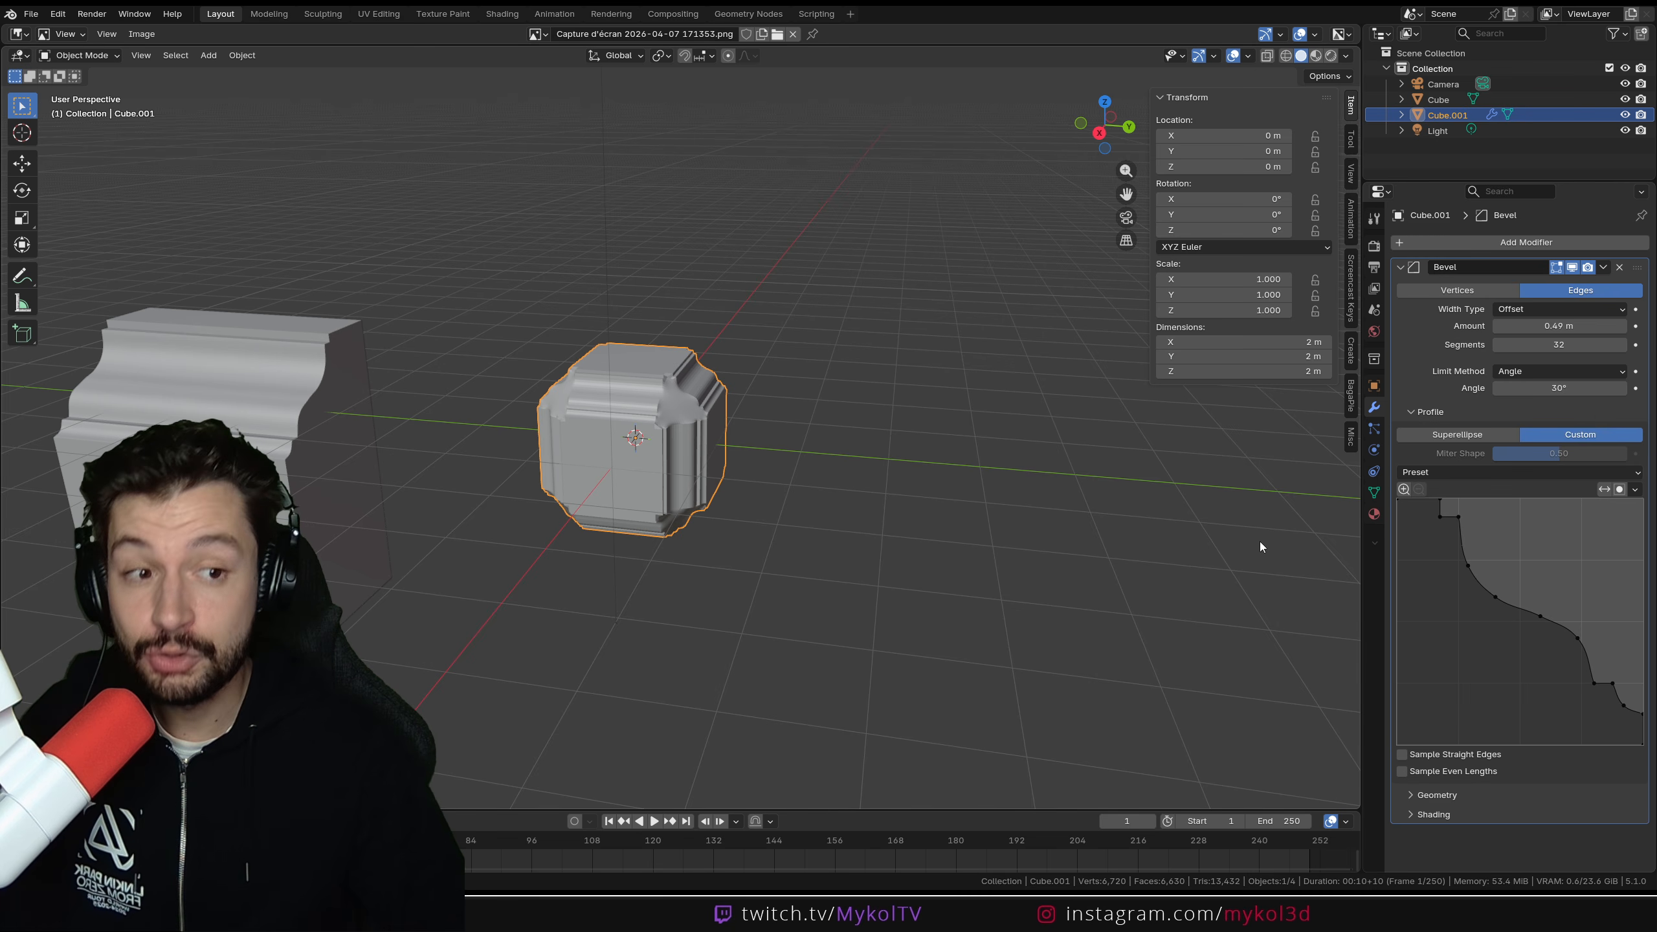
Step: Test the Bevel modifier's angle limit at 89°, 90° and about 90.2°
left_click(1554, 386)
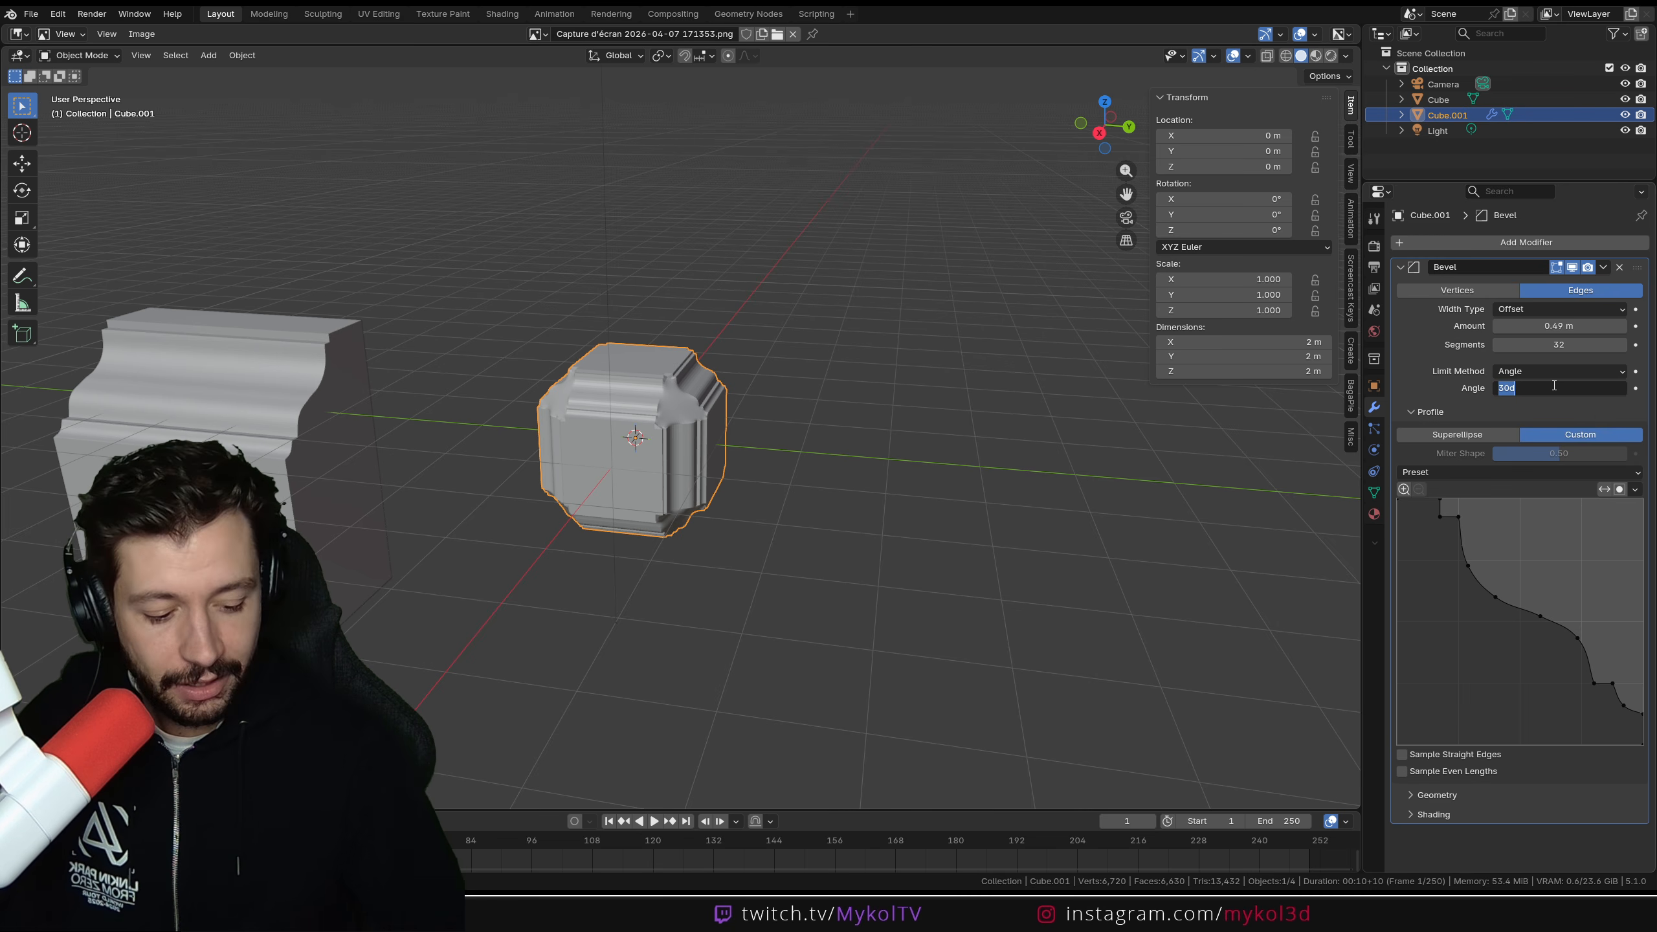
type("89")
key("Return")
left_click(1581, 388)
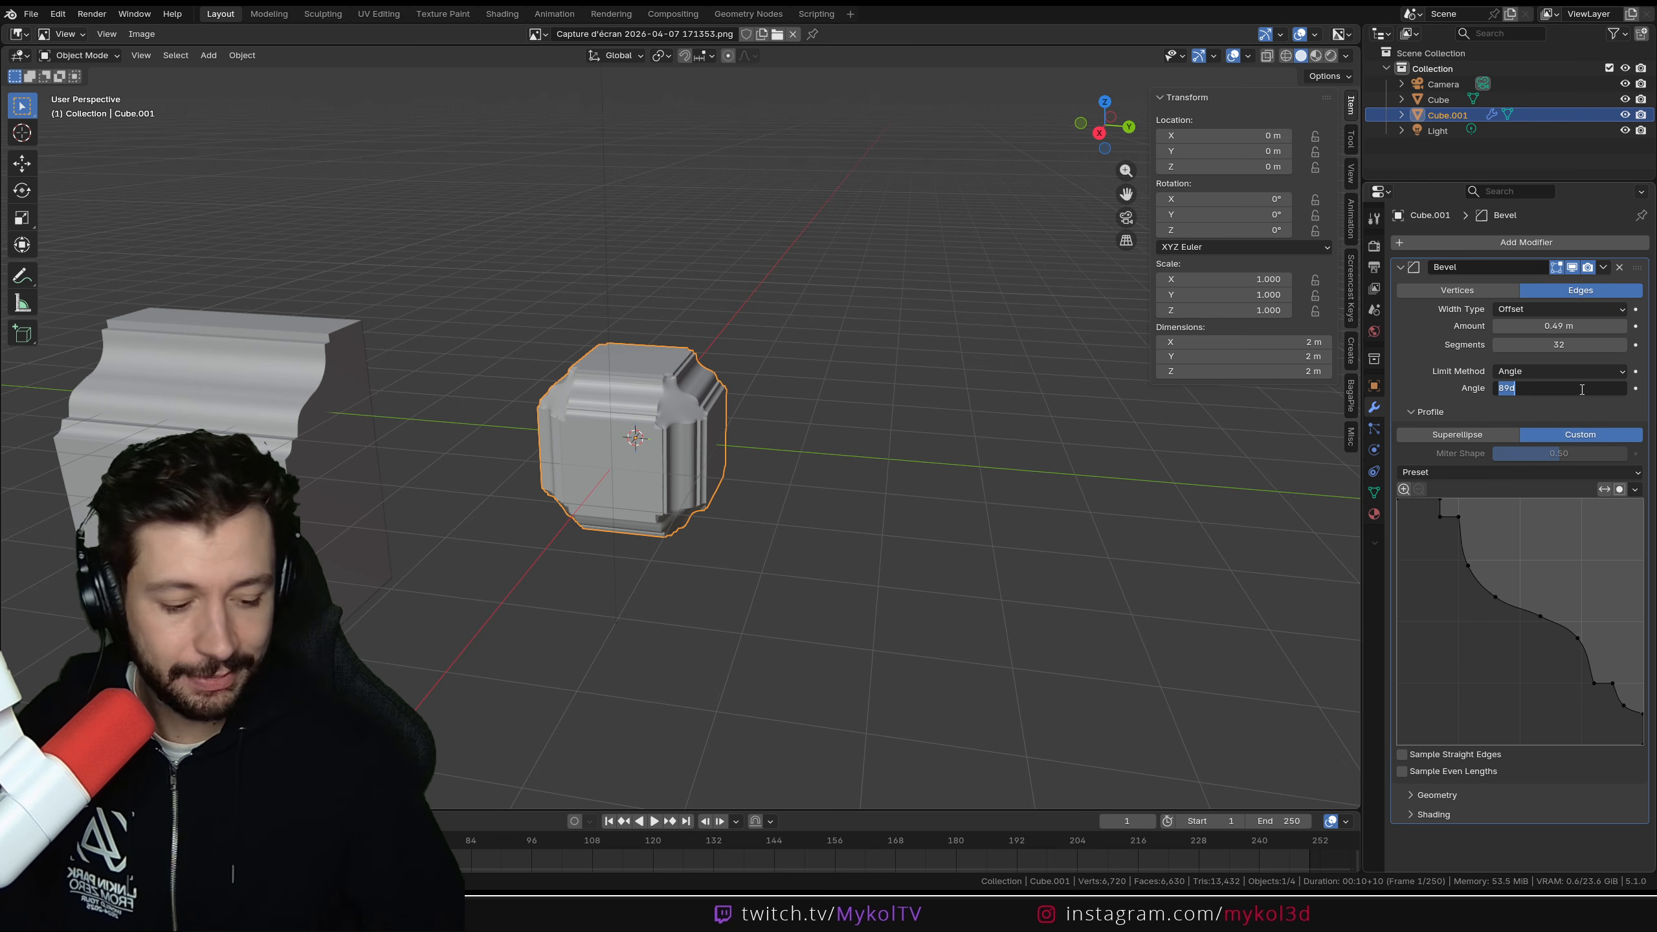
key("Return")
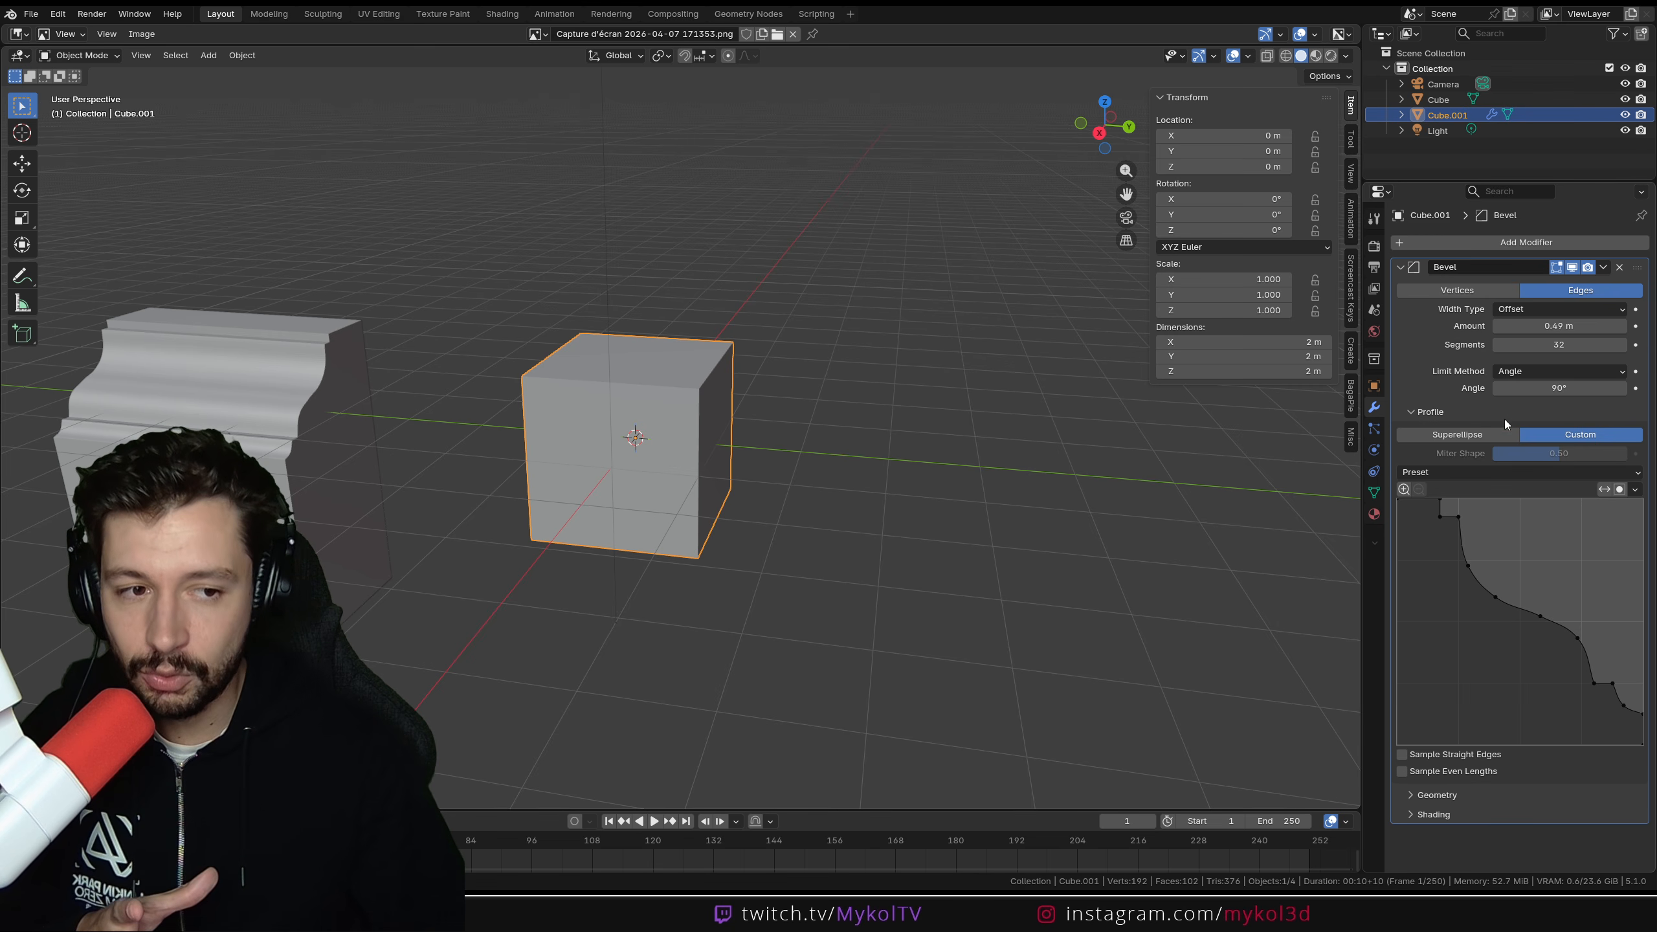
left_click_drag(1559, 388, 1548, 391)
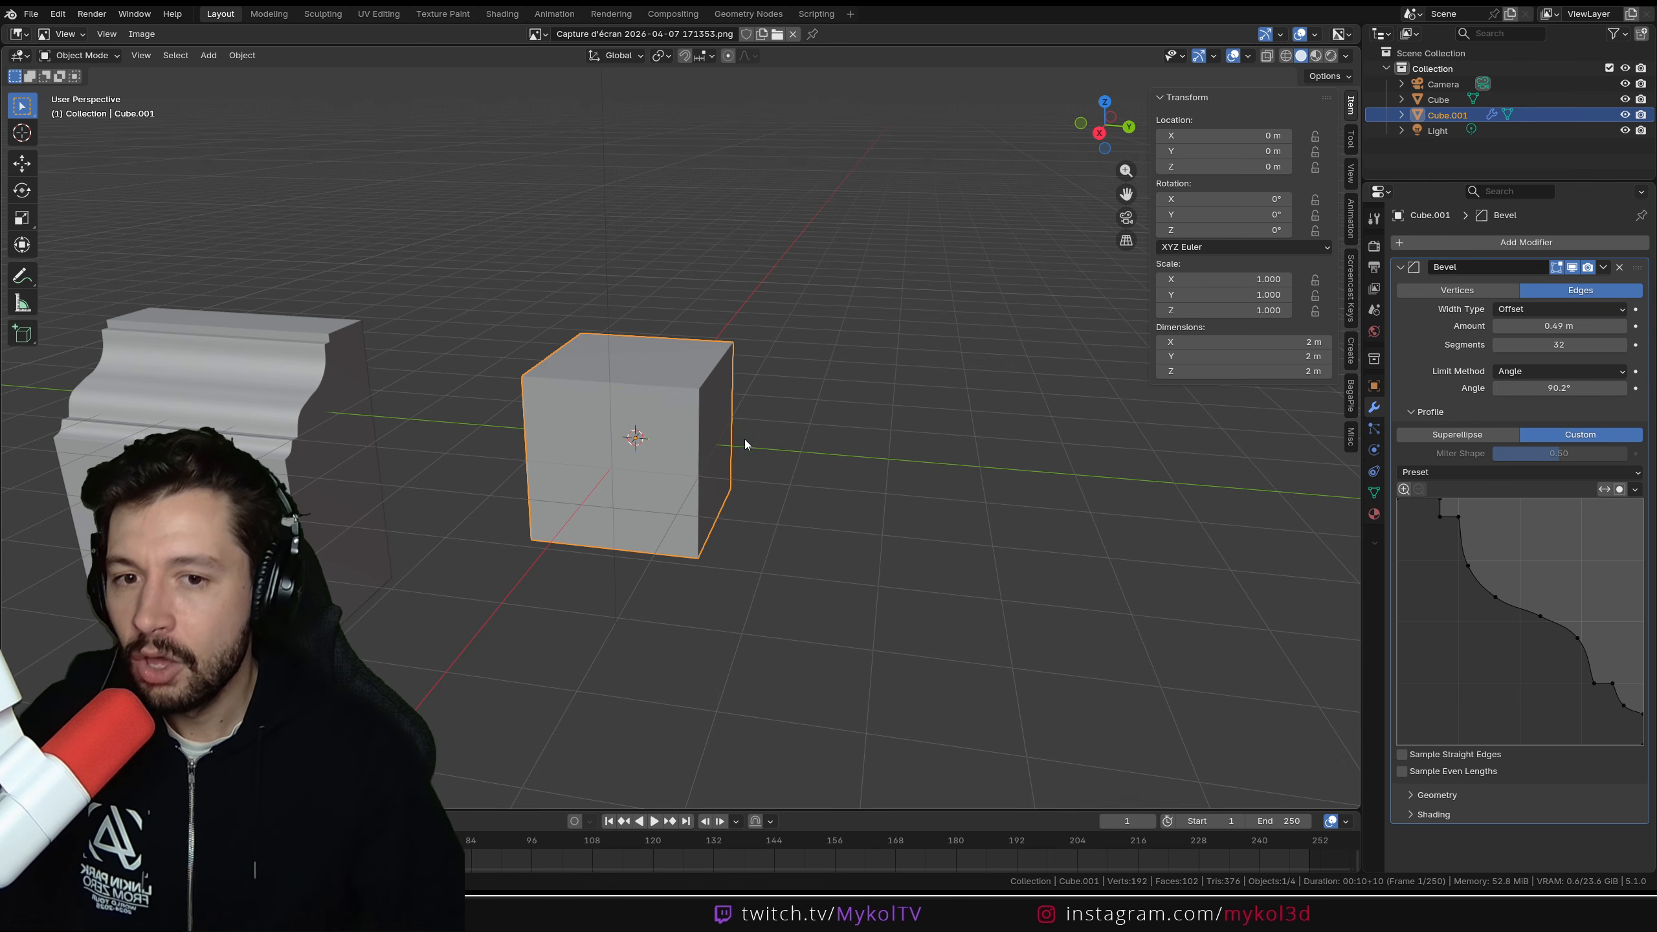
middle_click_drag(744, 447, 667, 415)
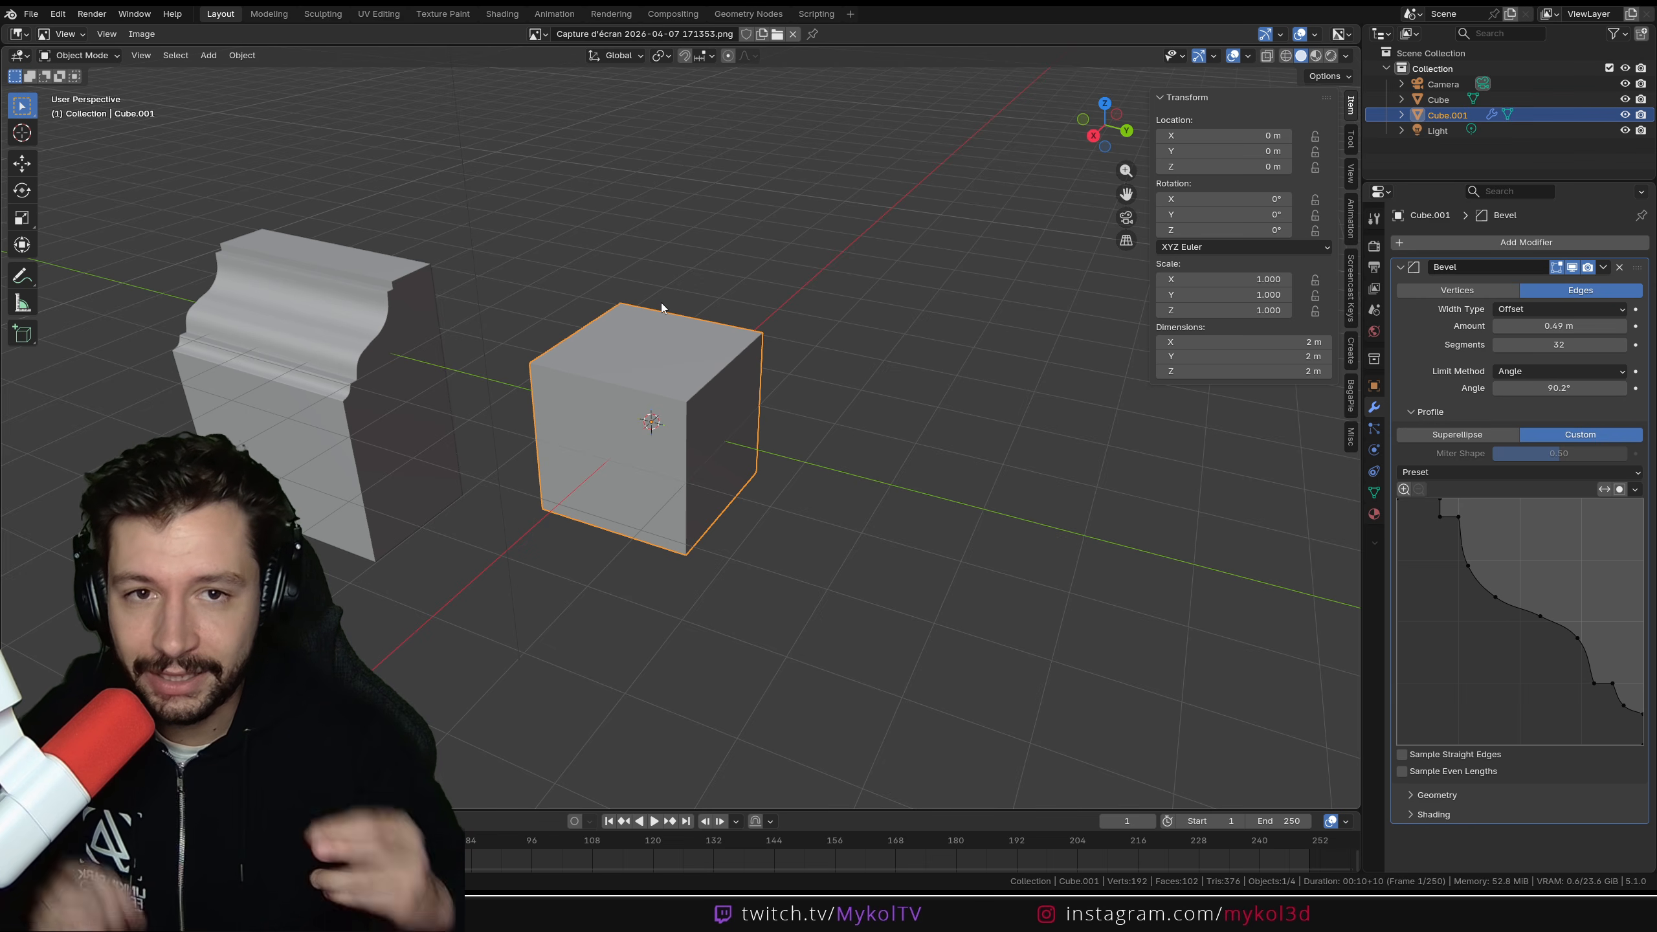
Step: Set the bevel limit method to Weight and give the cube's upper +Y edge a bevel weight of 1.00 in Edit Mode
left_click(1529, 373)
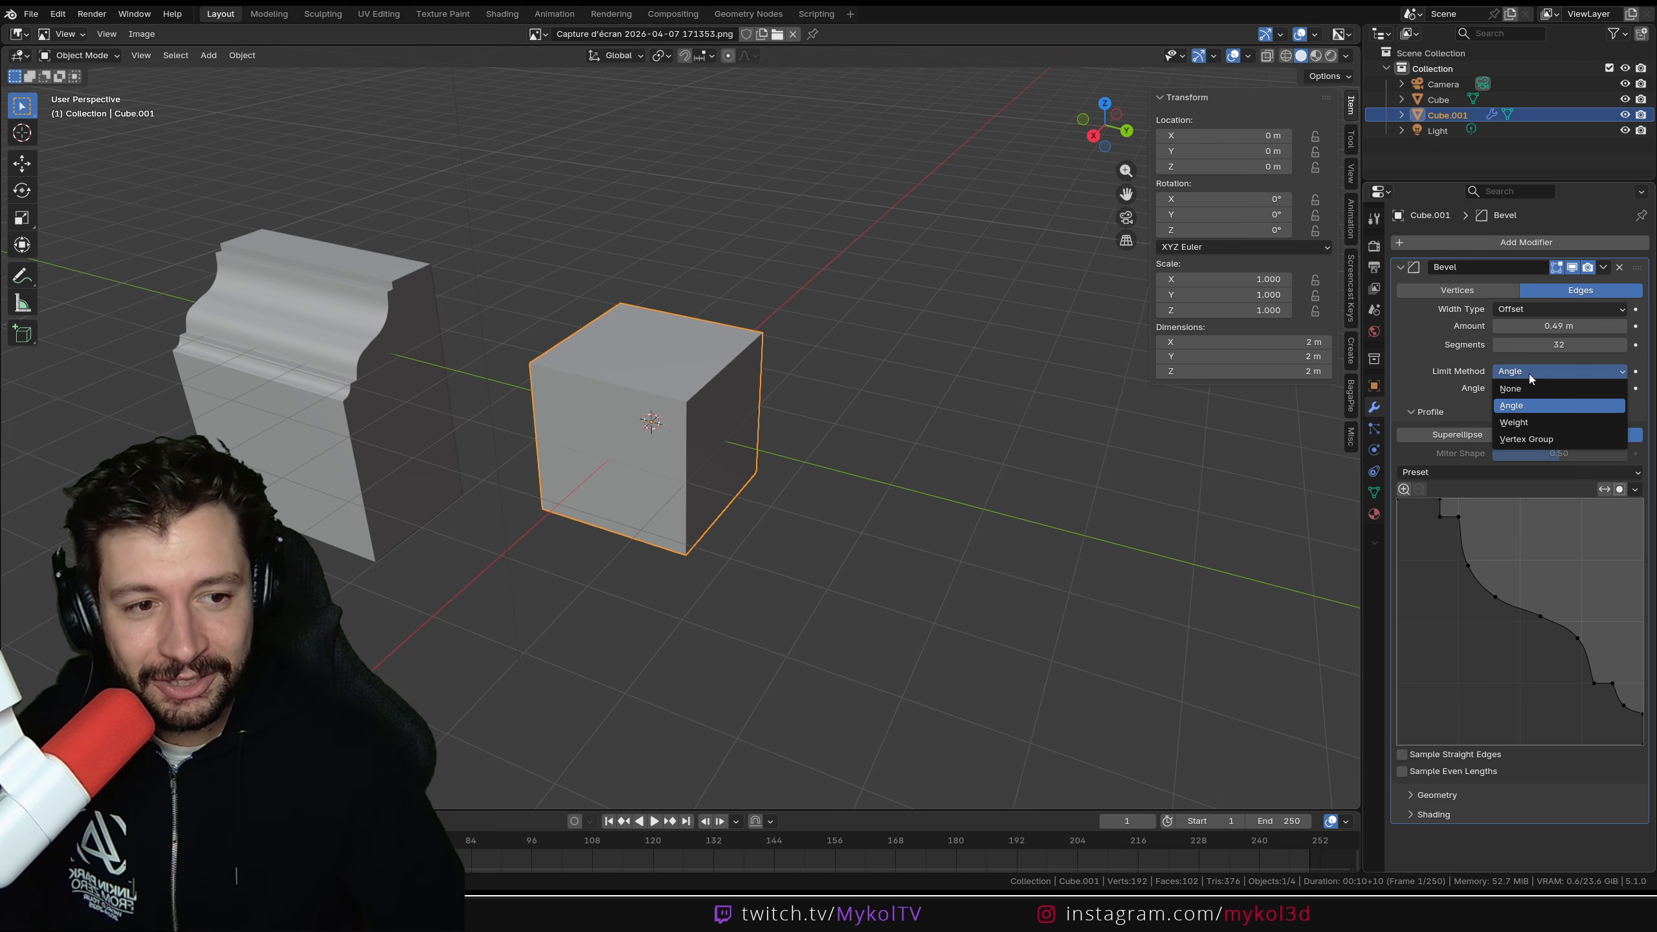
left_click(1526, 422)
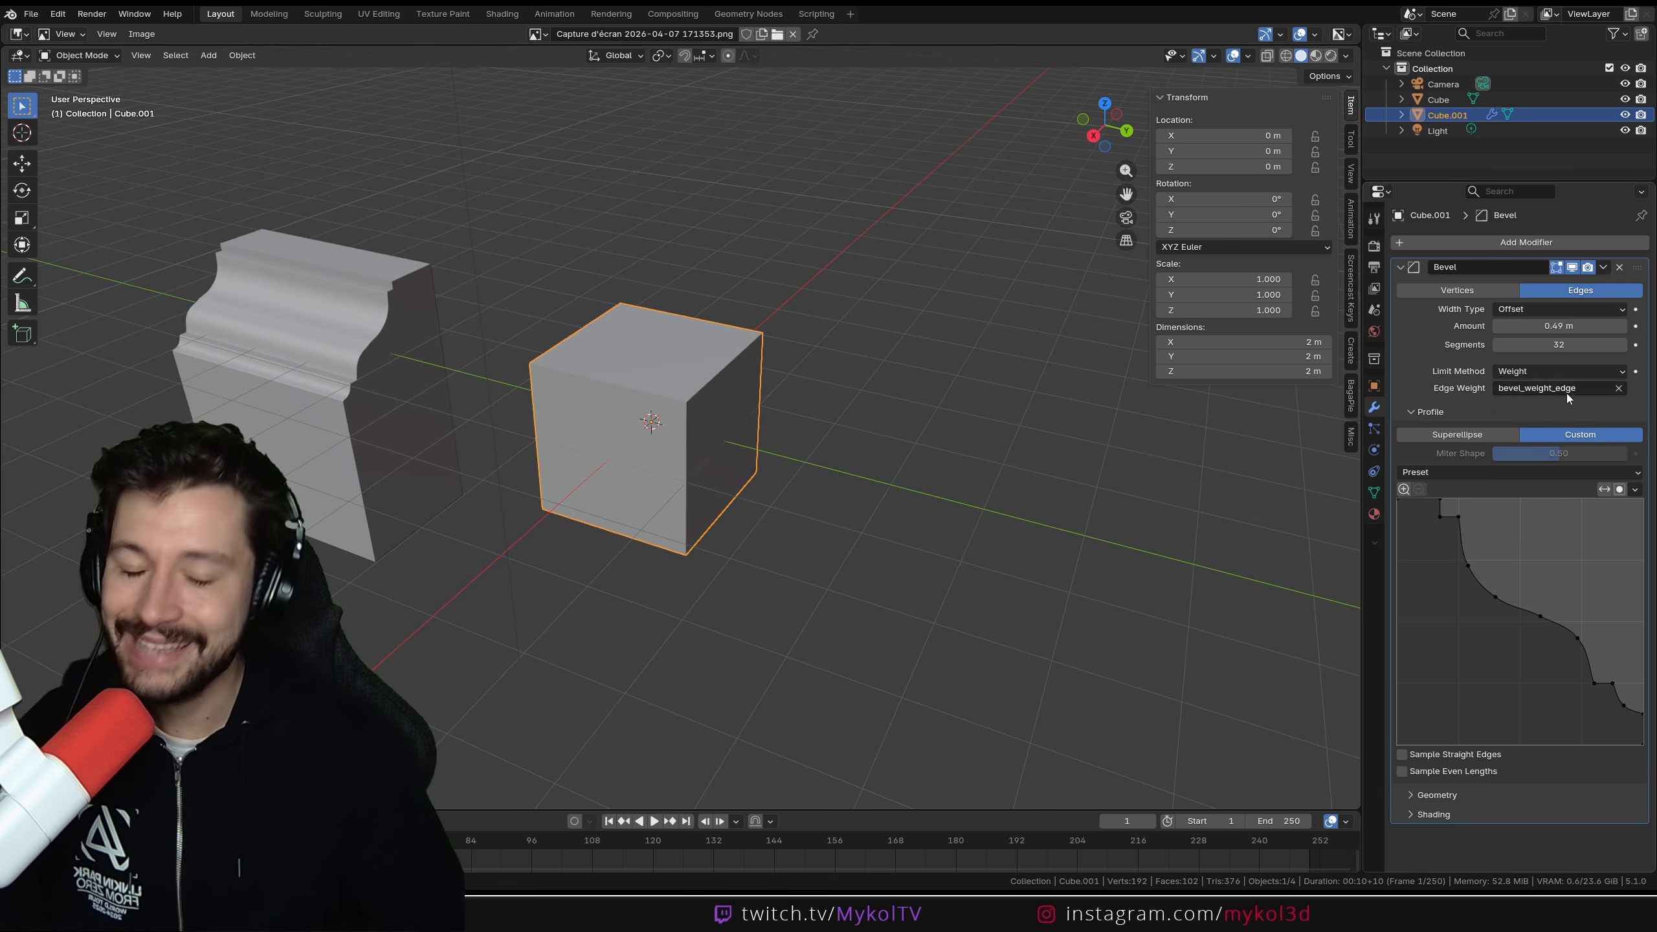
key("Tab")
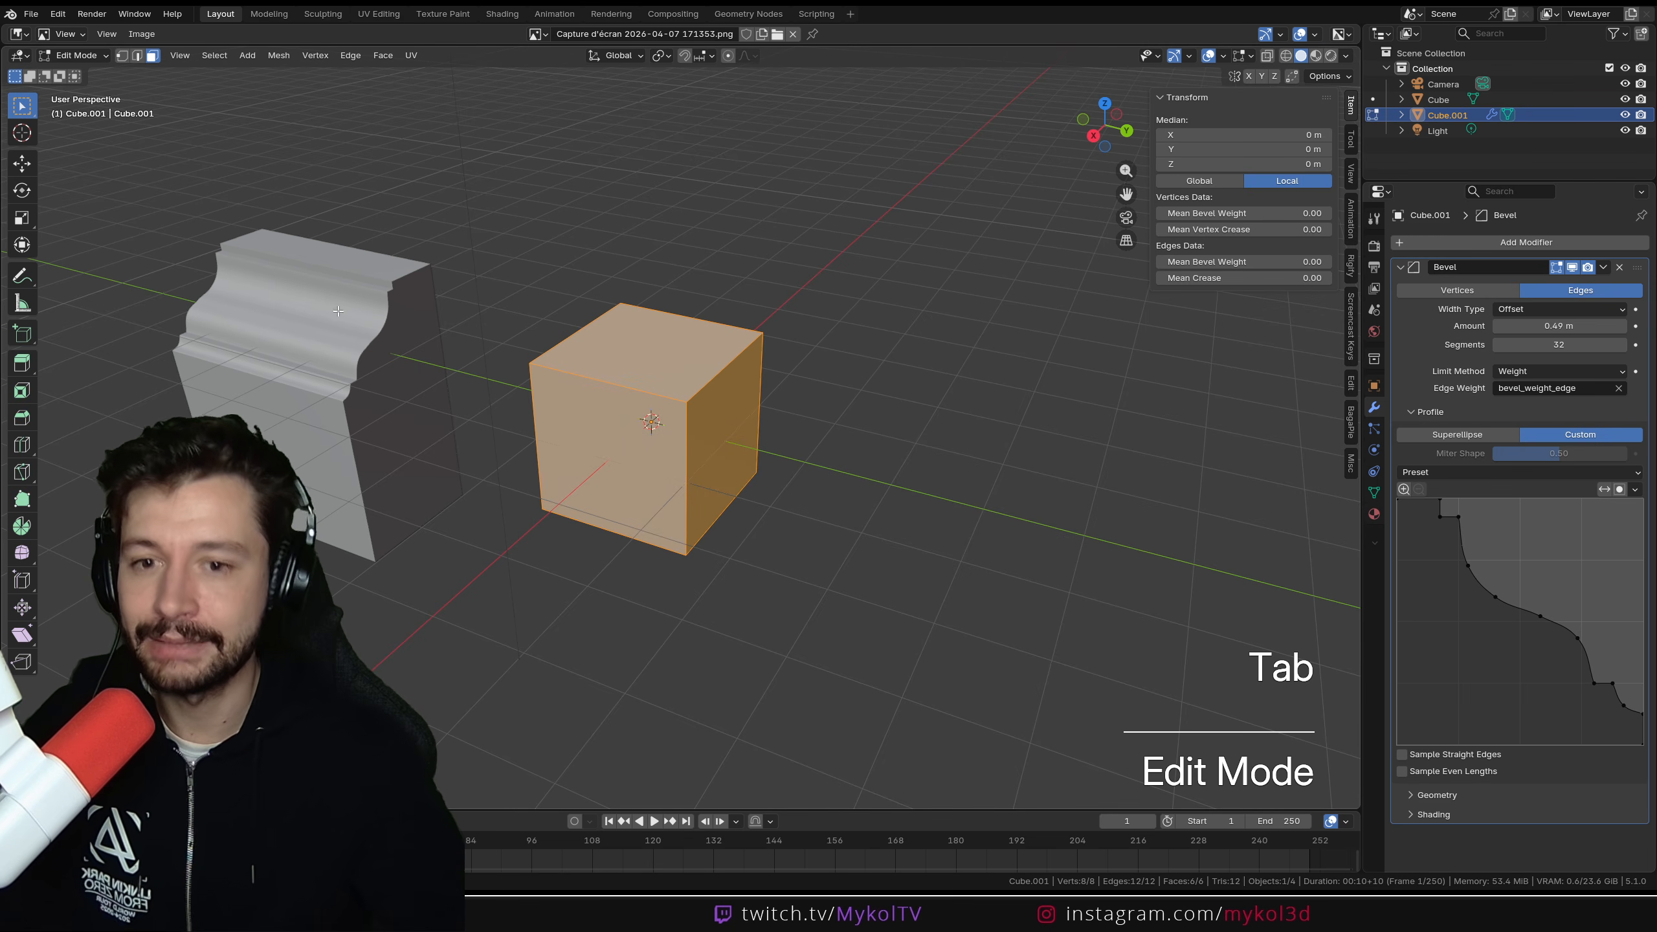
left_click(138, 56)
left_click(699, 369)
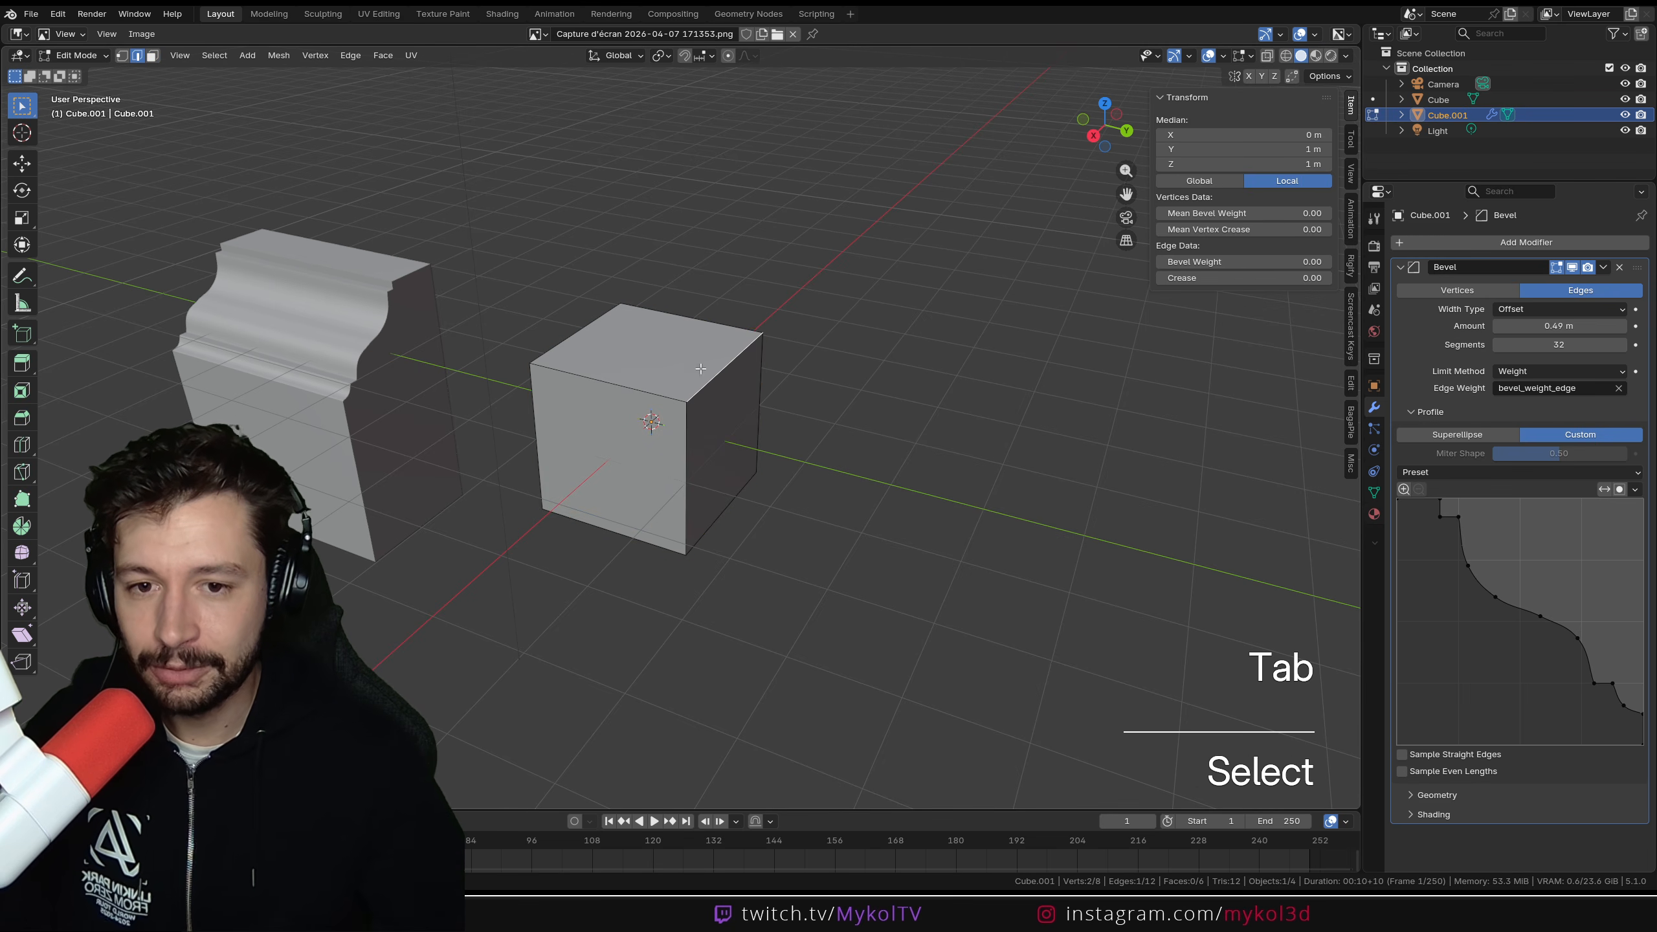
key("n")
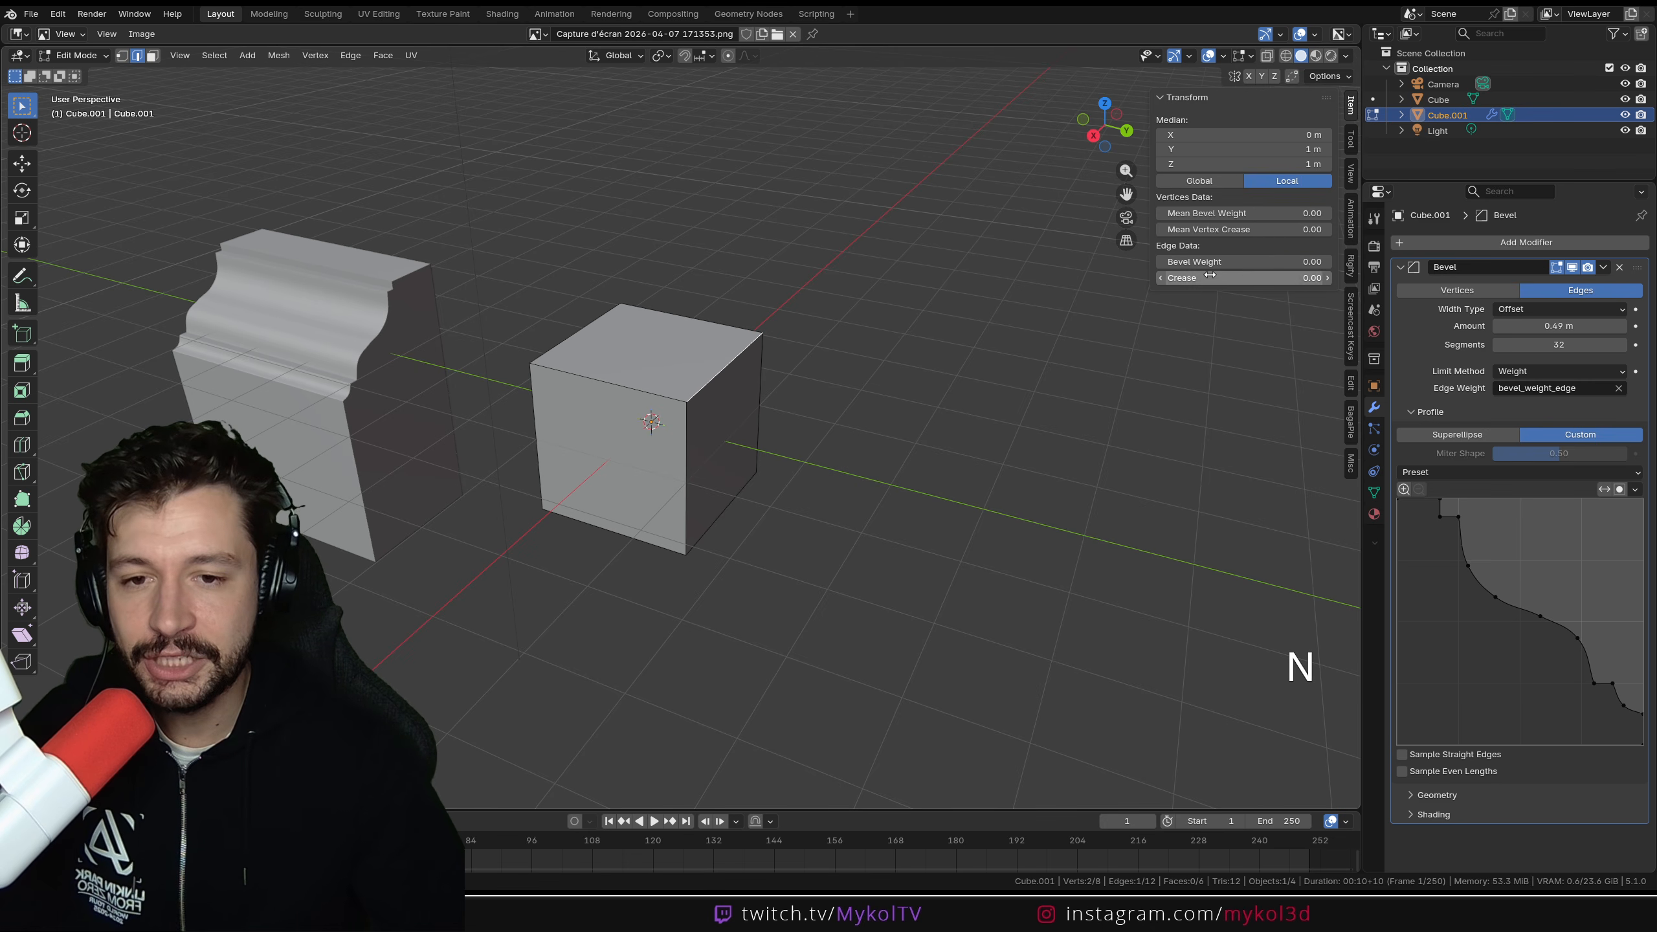
scroll(704, 373, "up", 2)
middle_click_drag(703, 374, 757, 428, "shift")
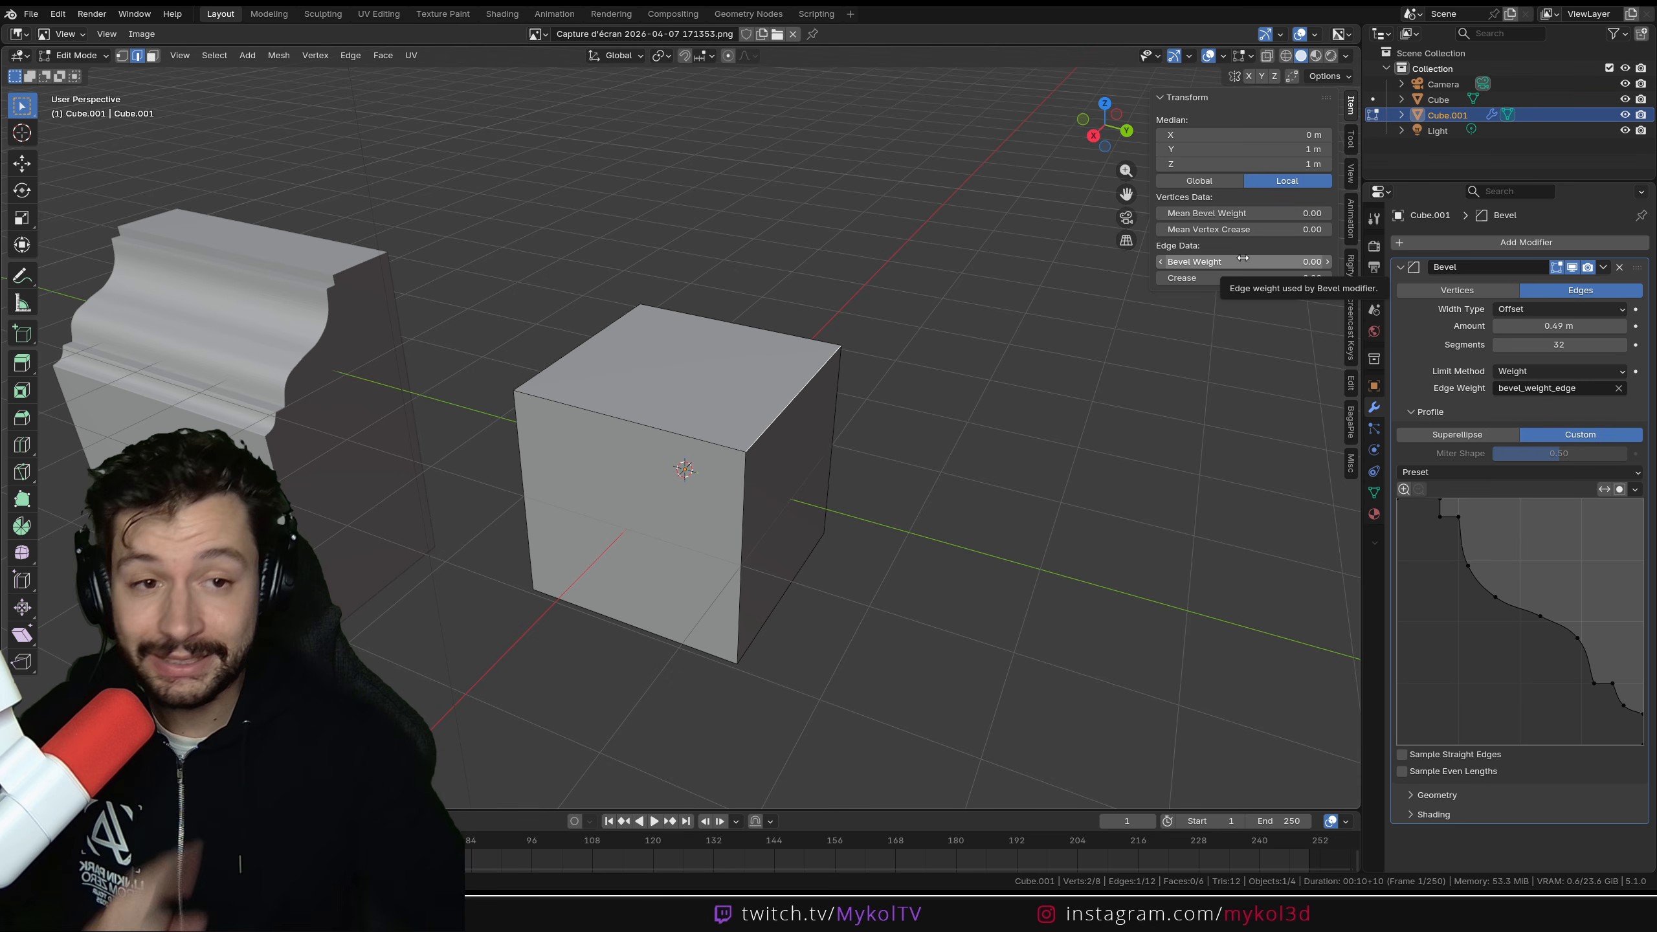
left_click_drag(1243, 258, 1315, 261)
Step: Give the cube's upper -Y edge and lower +Y edge a mean bevel weight of 0.50
middle_click_drag(721, 362, 668, 412)
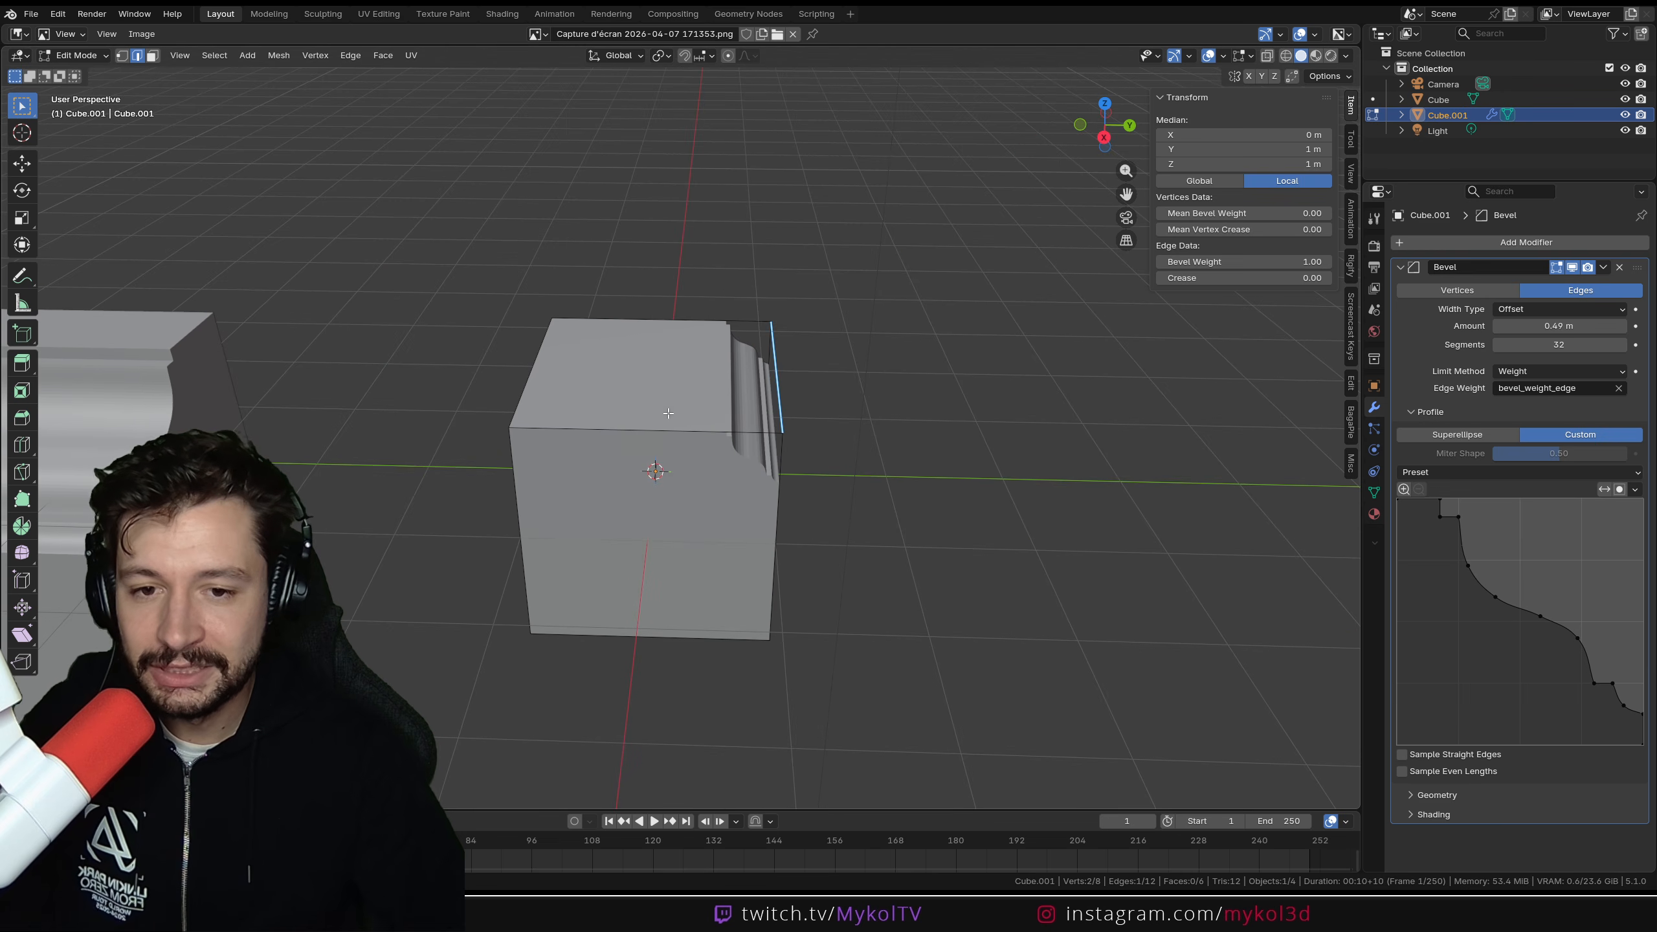
left_click(564, 399)
middle_click_drag(679, 520, 613, 444)
left_click(778, 632, "shift")
middle_click_drag(809, 532, 896, 580)
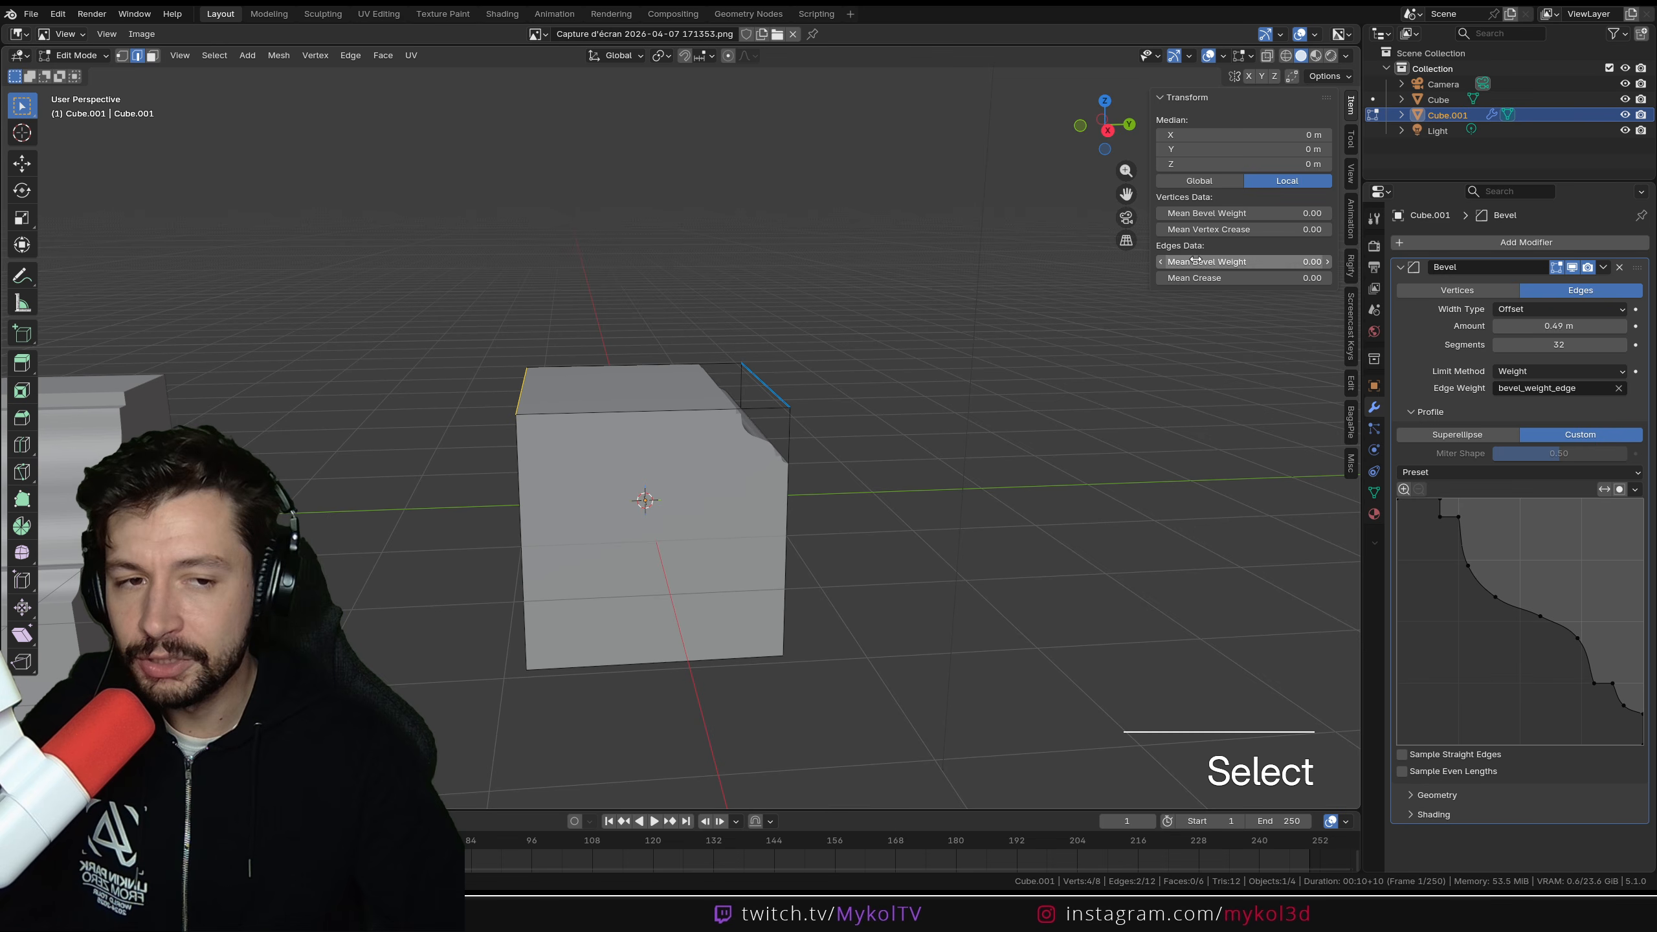
key("Return")
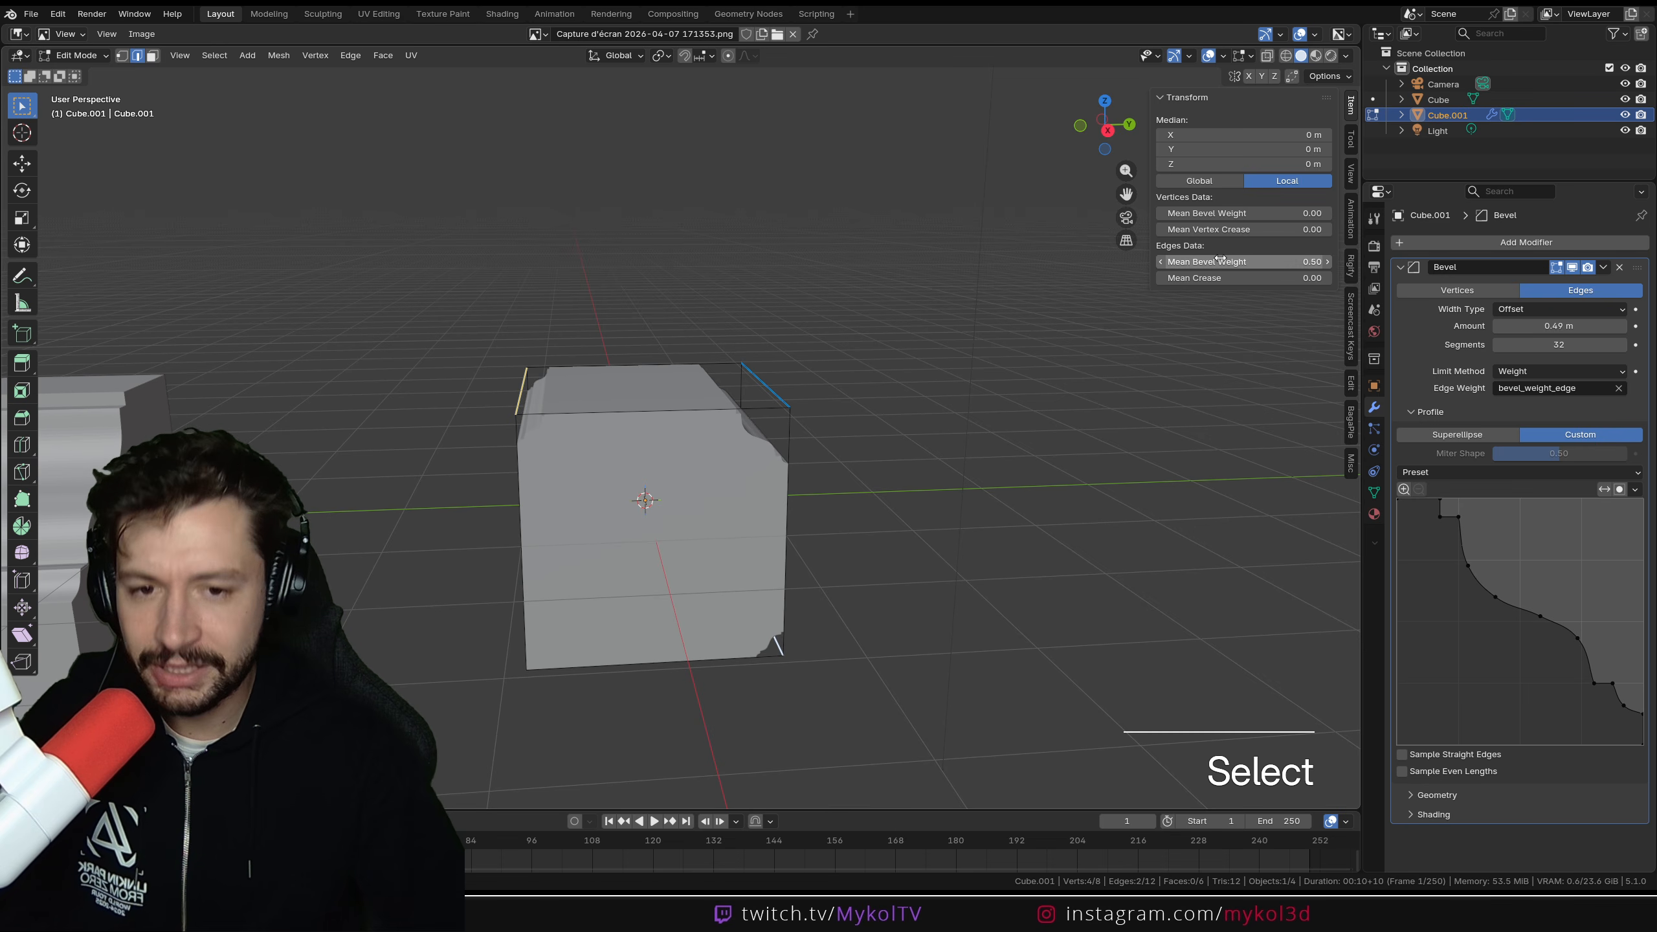
Step: Give the cube's lower -Y edge a bevel weight of 1 and return to Object Mode
middle_click_drag(913, 535, 788, 506)
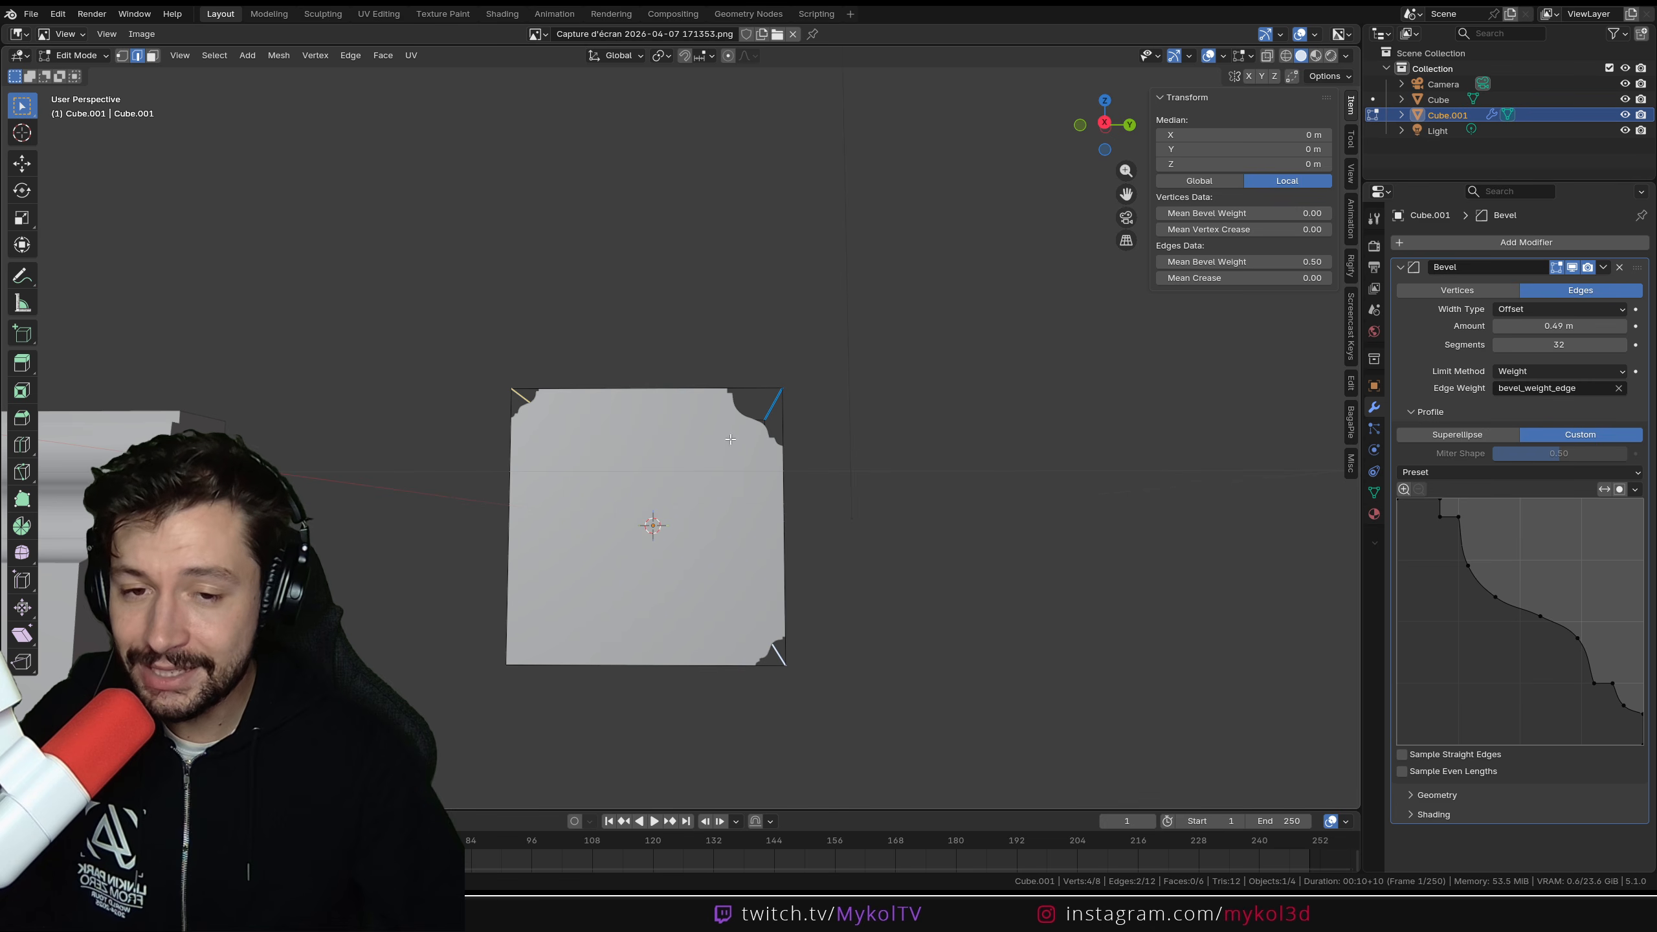
middle_click_drag(730, 440, 805, 440)
left_click(528, 691)
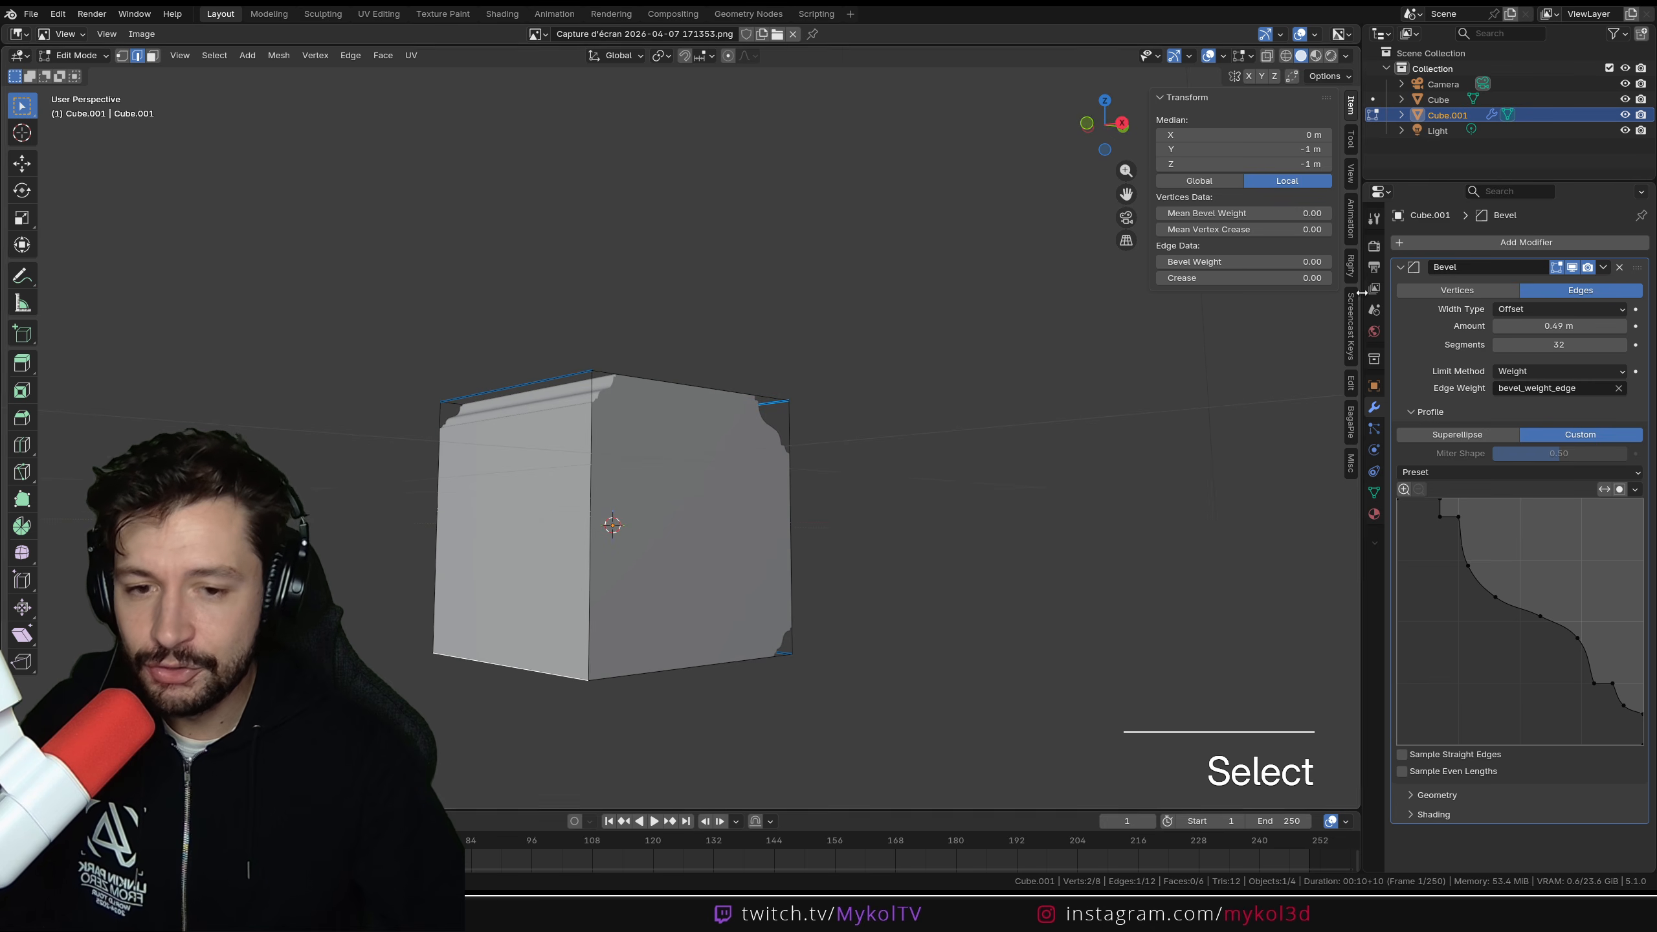
left_click(1256, 263)
type("1")
key("Return")
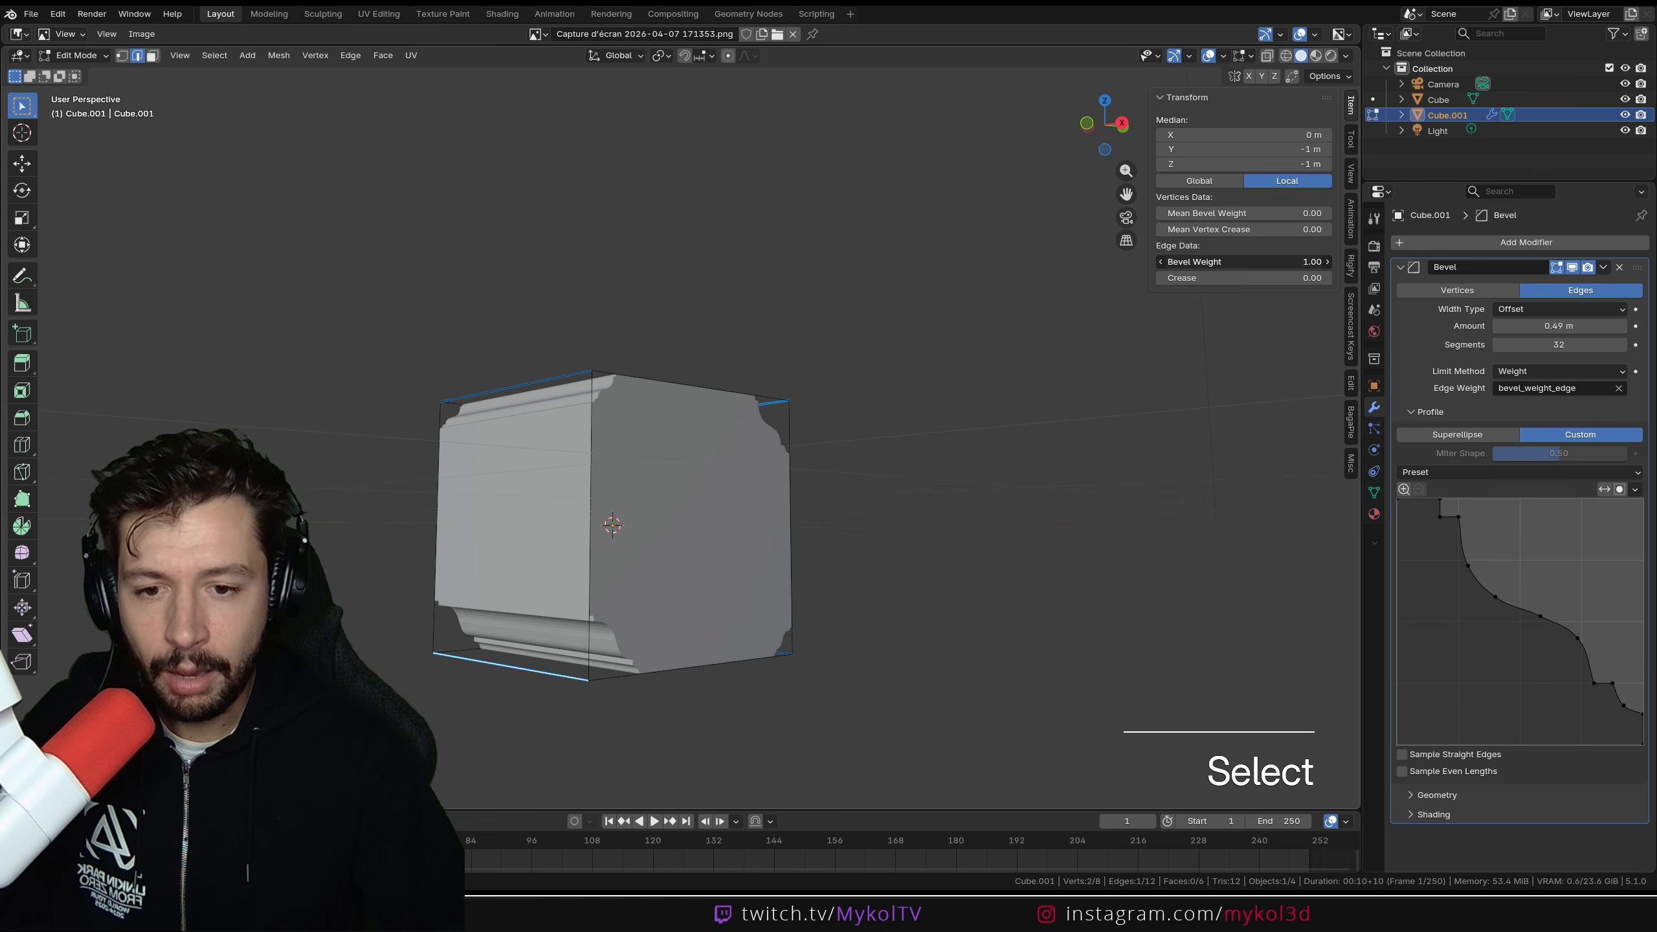
middle_click_drag(904, 469, 750, 565)
key("Tab")
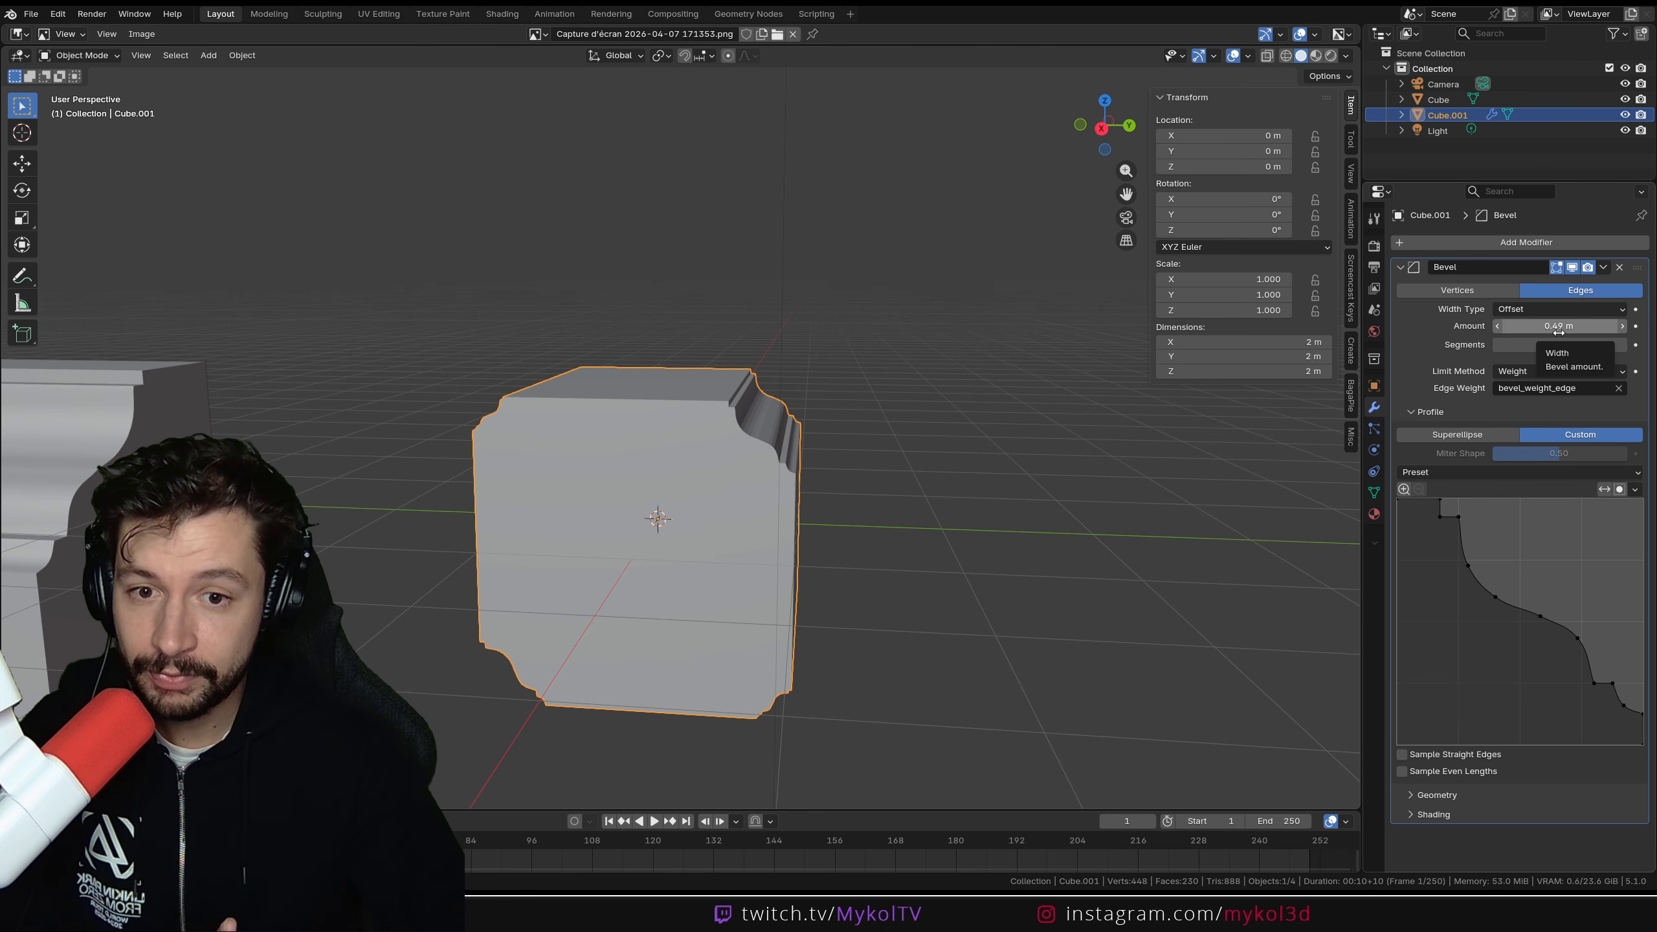
Step: Increase the Bevel modifier's amount to about 4.03 m and its segments to 73
left_click_drag(1558, 326, 1604, 327)
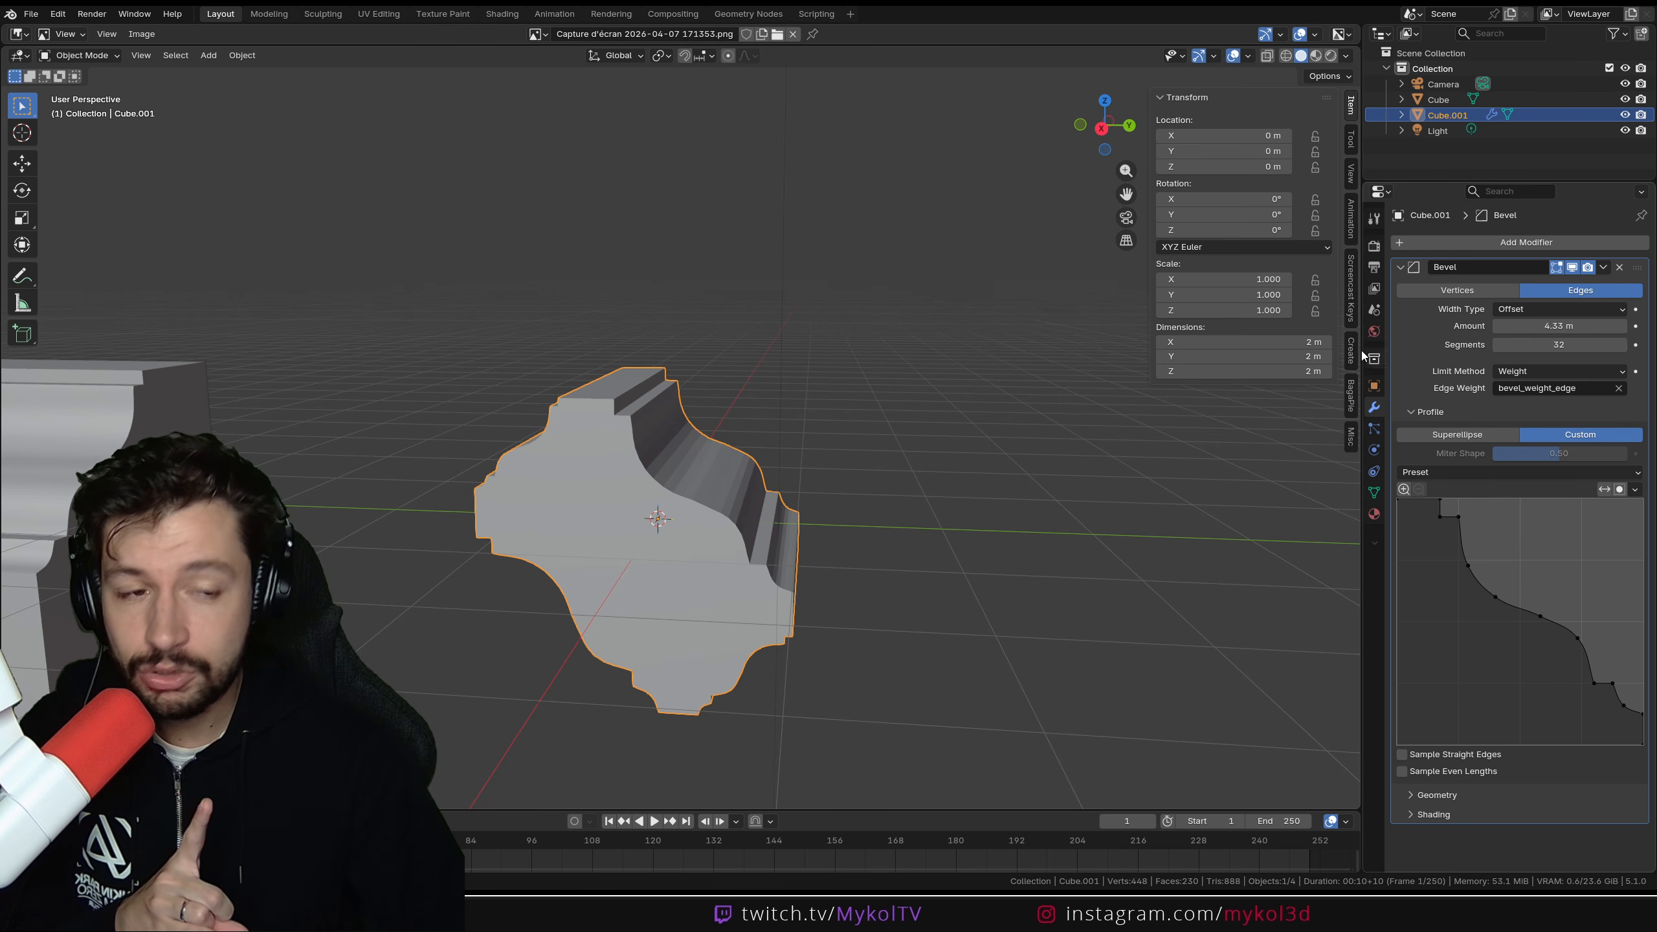
middle_click_drag(708, 574, 714, 532)
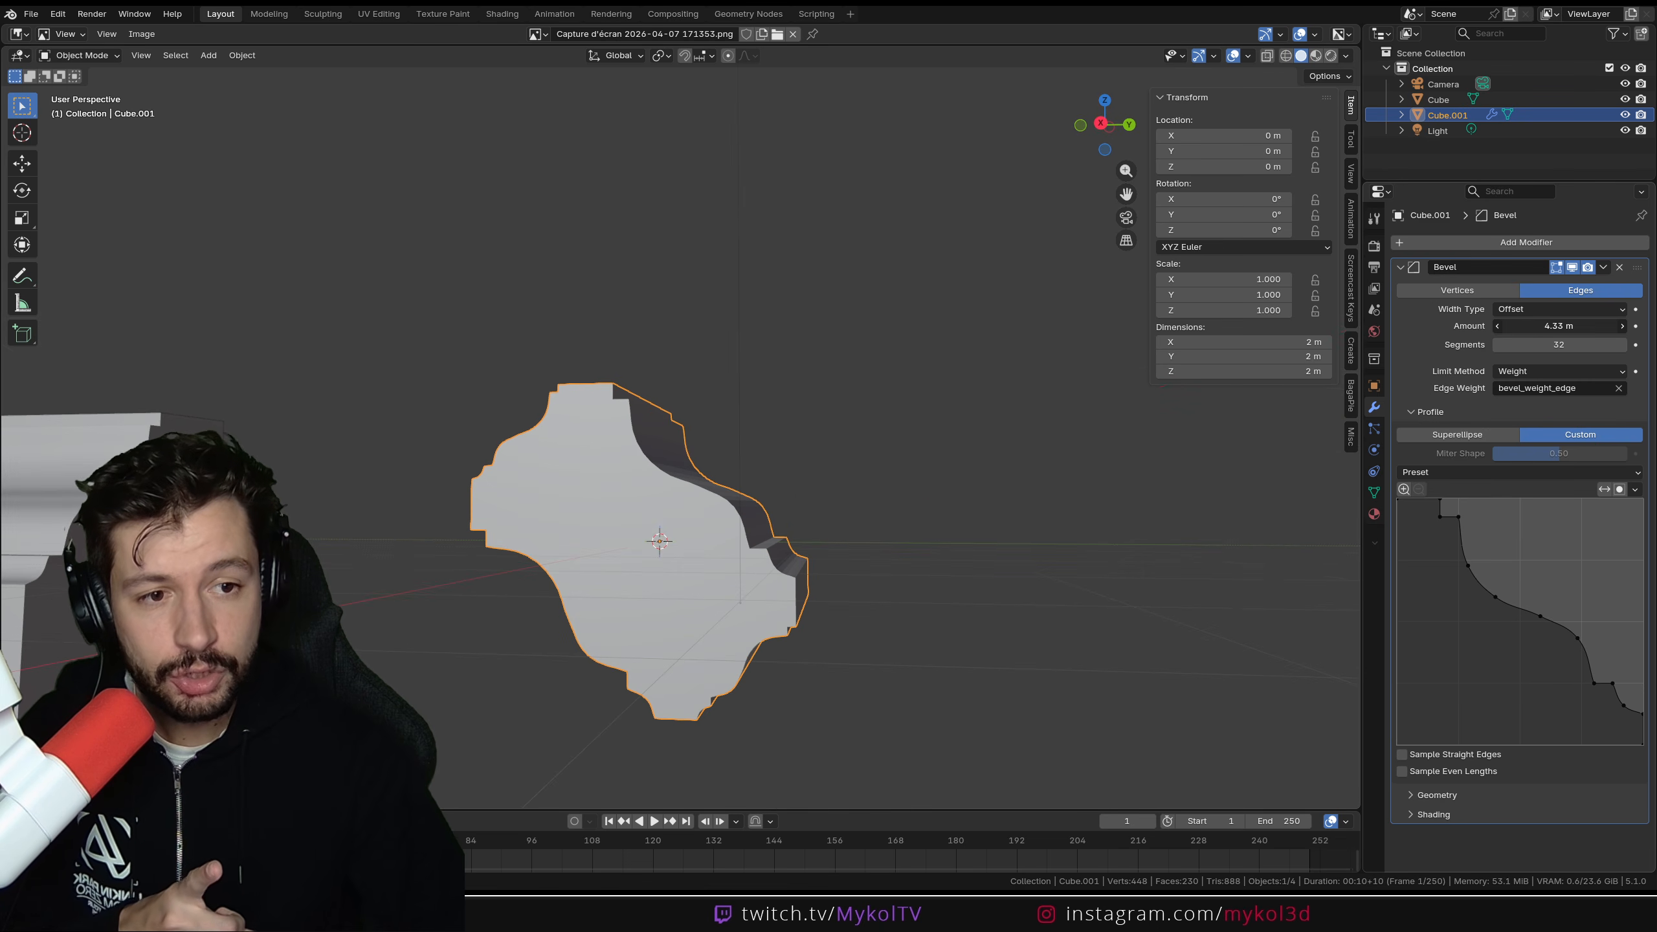
mouse_move(1565, 326)
left_mouse_down()
mouse_move(1563, 344)
mouse_move(1521, 344)
mouse_move(1565, 344)
left_mouse_up()
middle_click_drag(991, 414, 1032, 430)
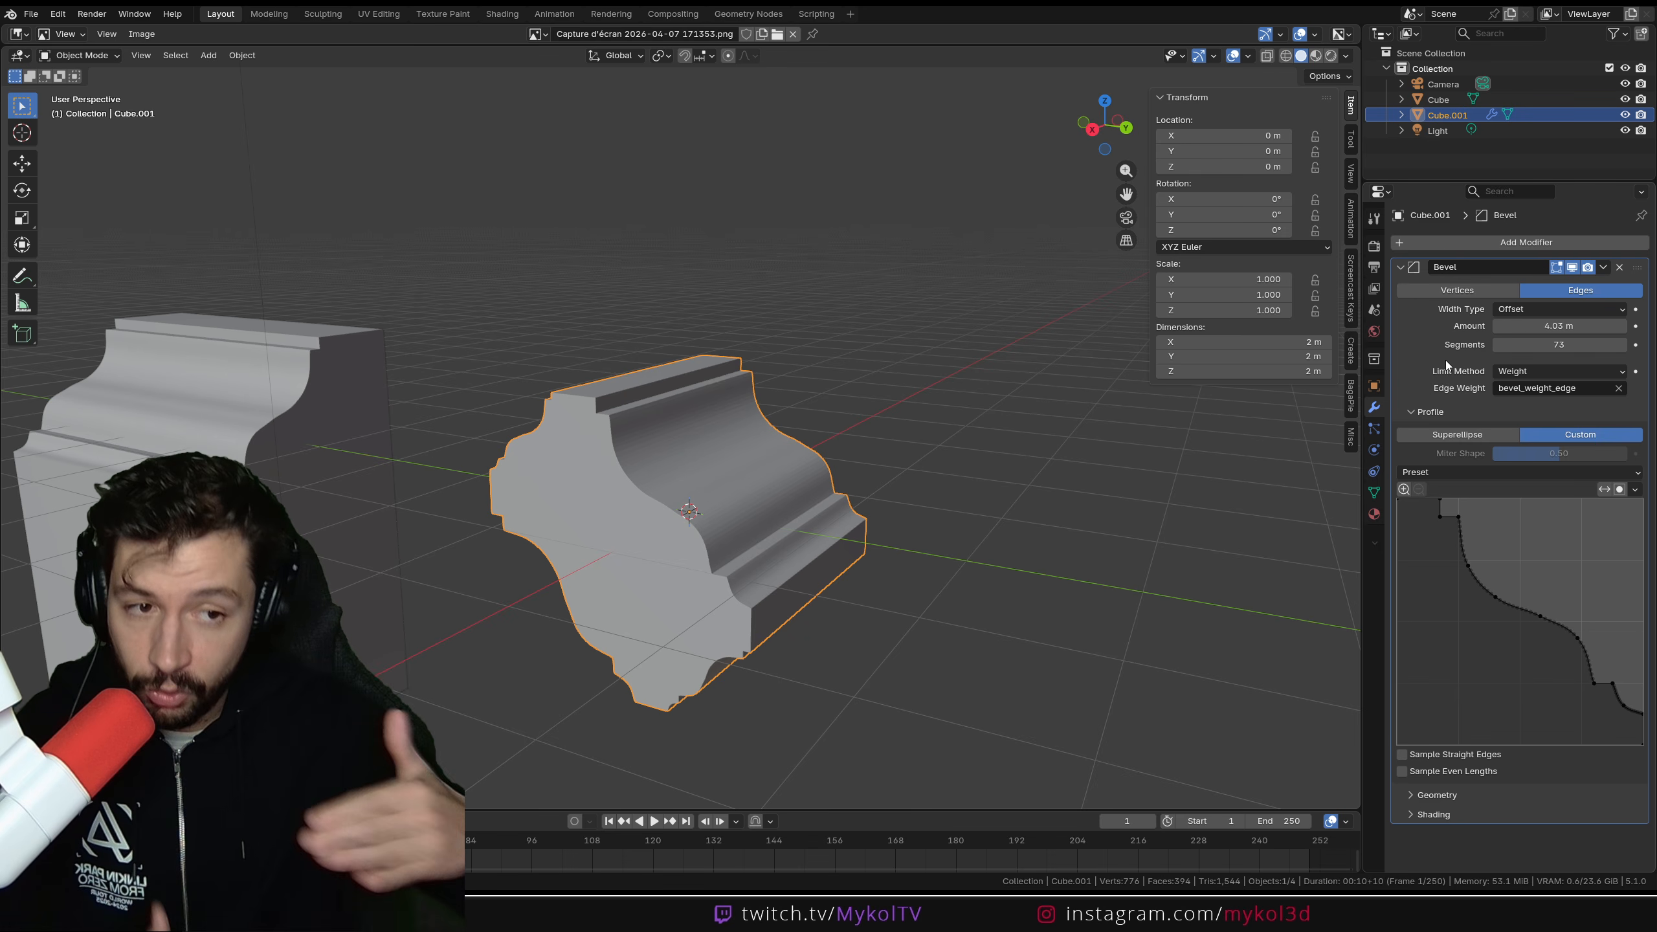
Step: Lower the bottom face of Cube.001 along Z to about -3.91 m in Edit Mode
middle_click_drag(808, 530, 530, 376)
key("Tab")
left_click(152, 57)
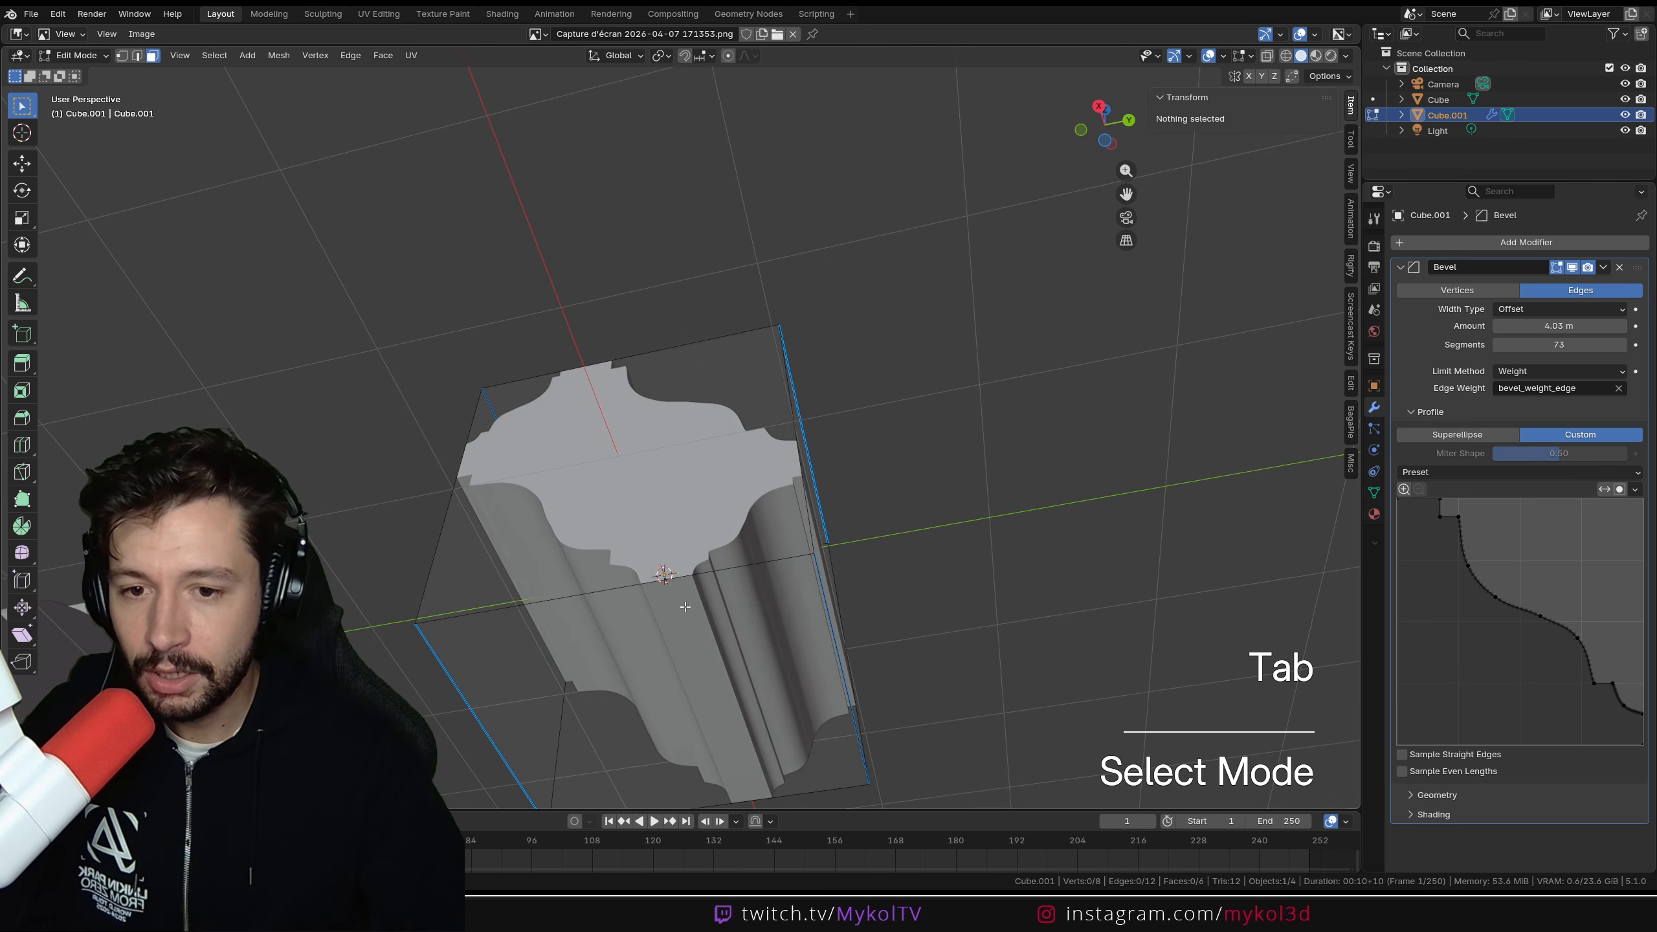
left_click(709, 692)
scroll(710, 692, "down", 4)
middle_click_drag(710, 692, 732, 558, "shift")
key("g")
key("z")
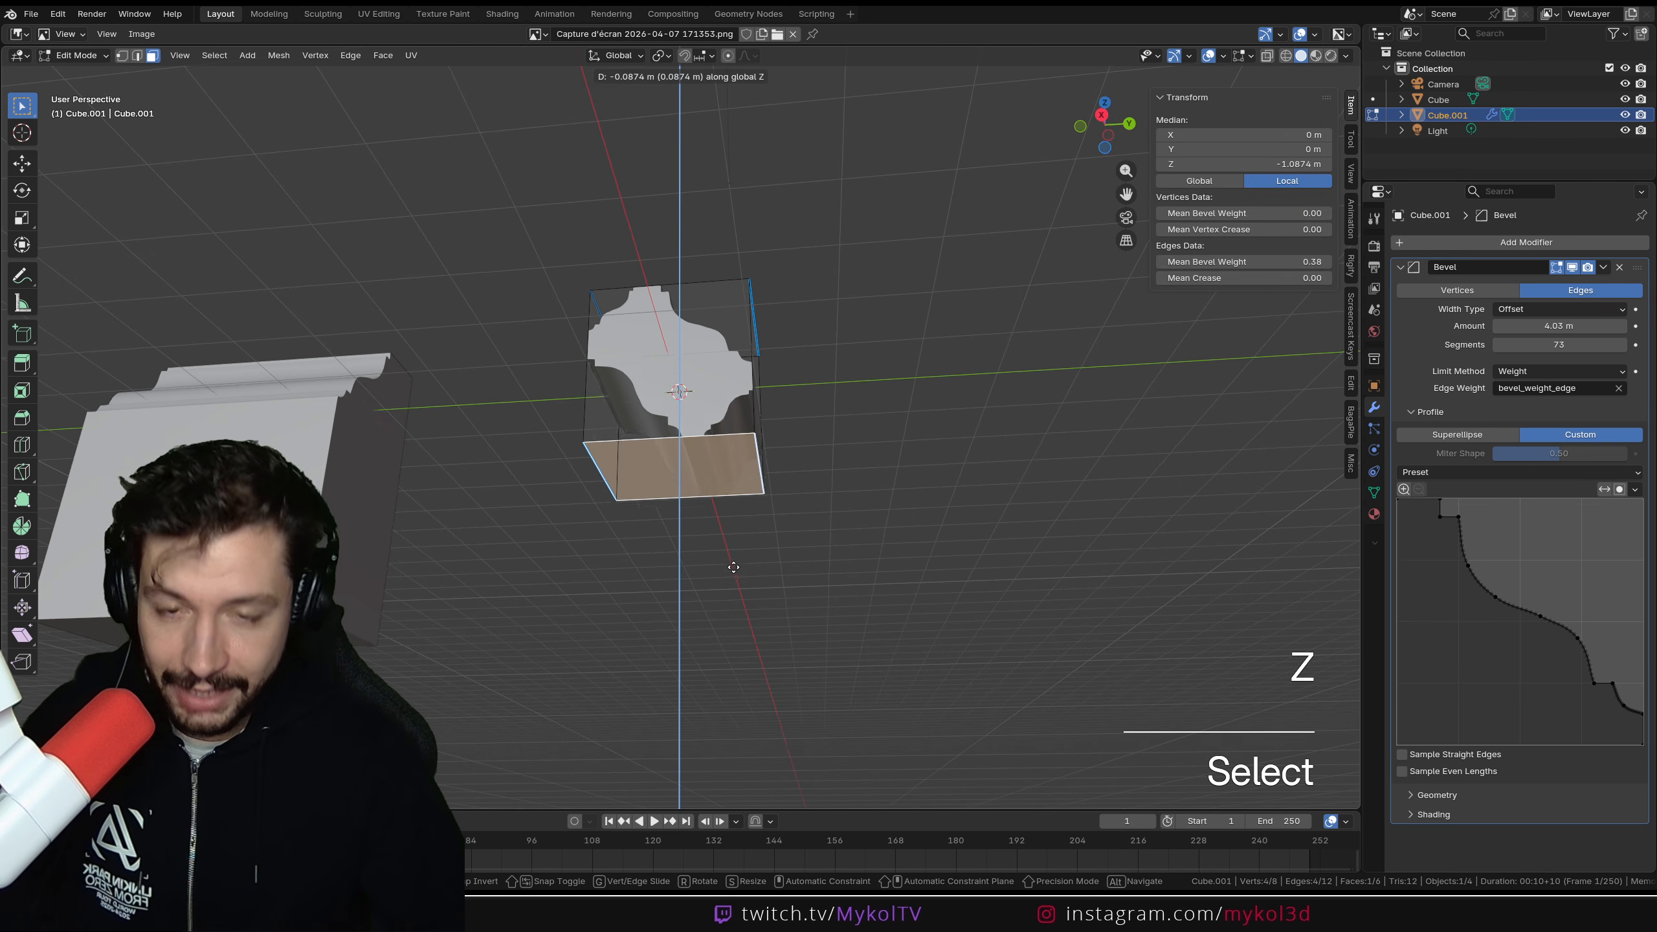
left_click(866, 533)
middle_click_drag(866, 533, 598, 567)
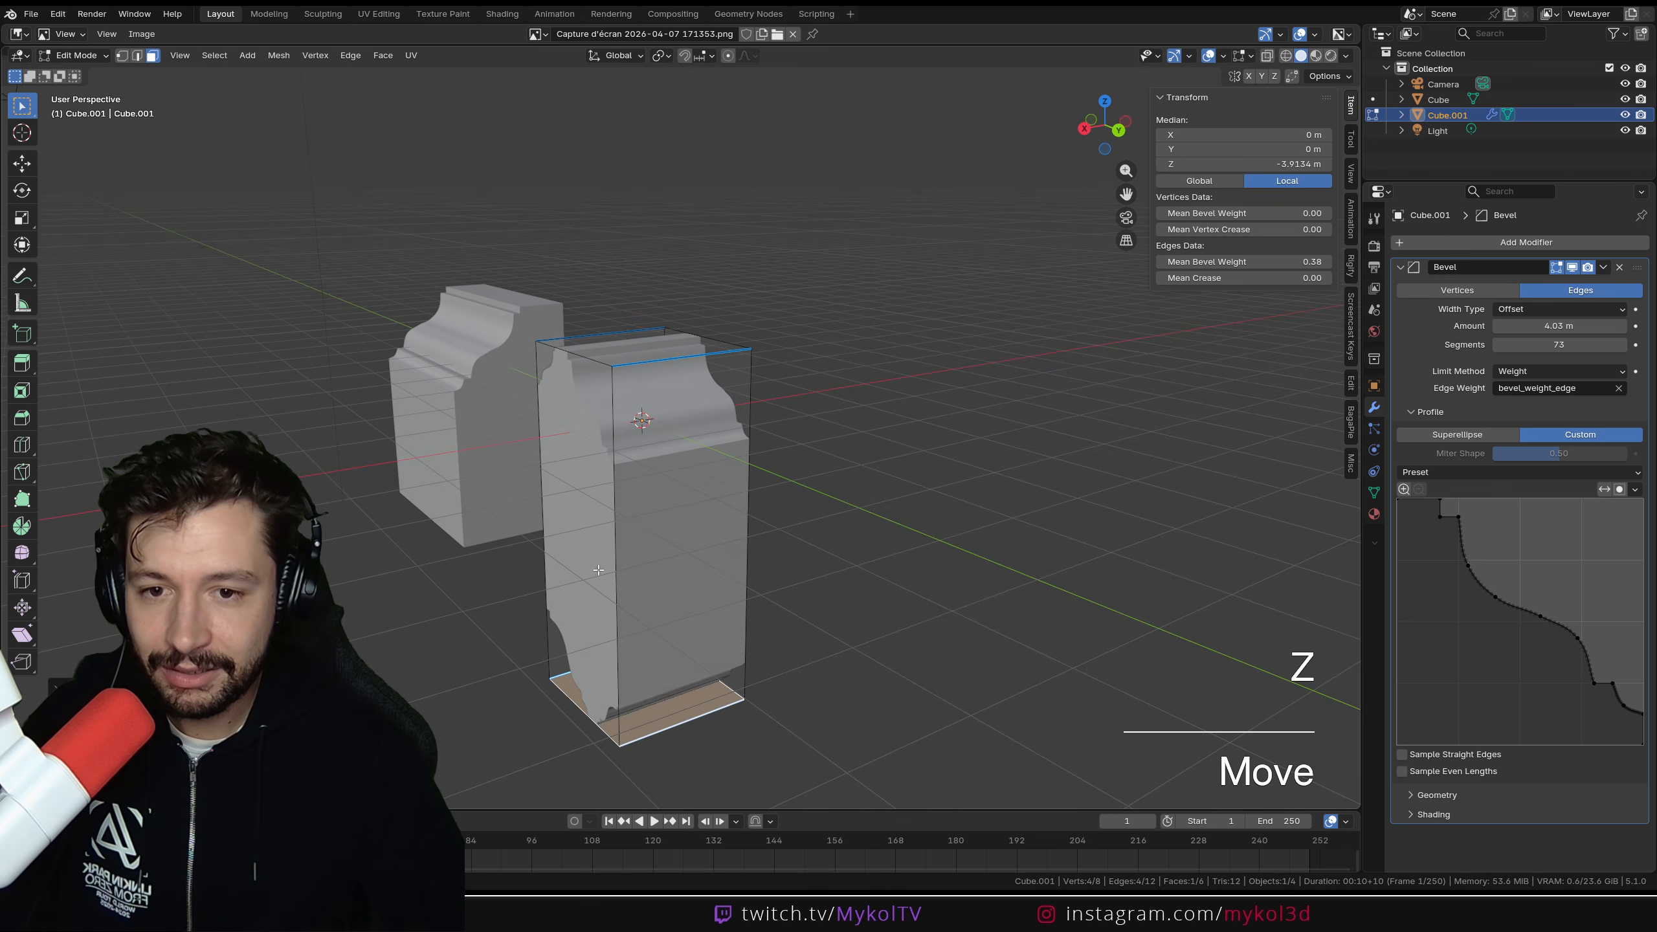
Step: Inset the two opposite X side faces of Cube.001 into narrow vertical panels
left_click(597, 567)
middle_click_drag(776, 555, 574, 554)
left_click(703, 545, "shift")
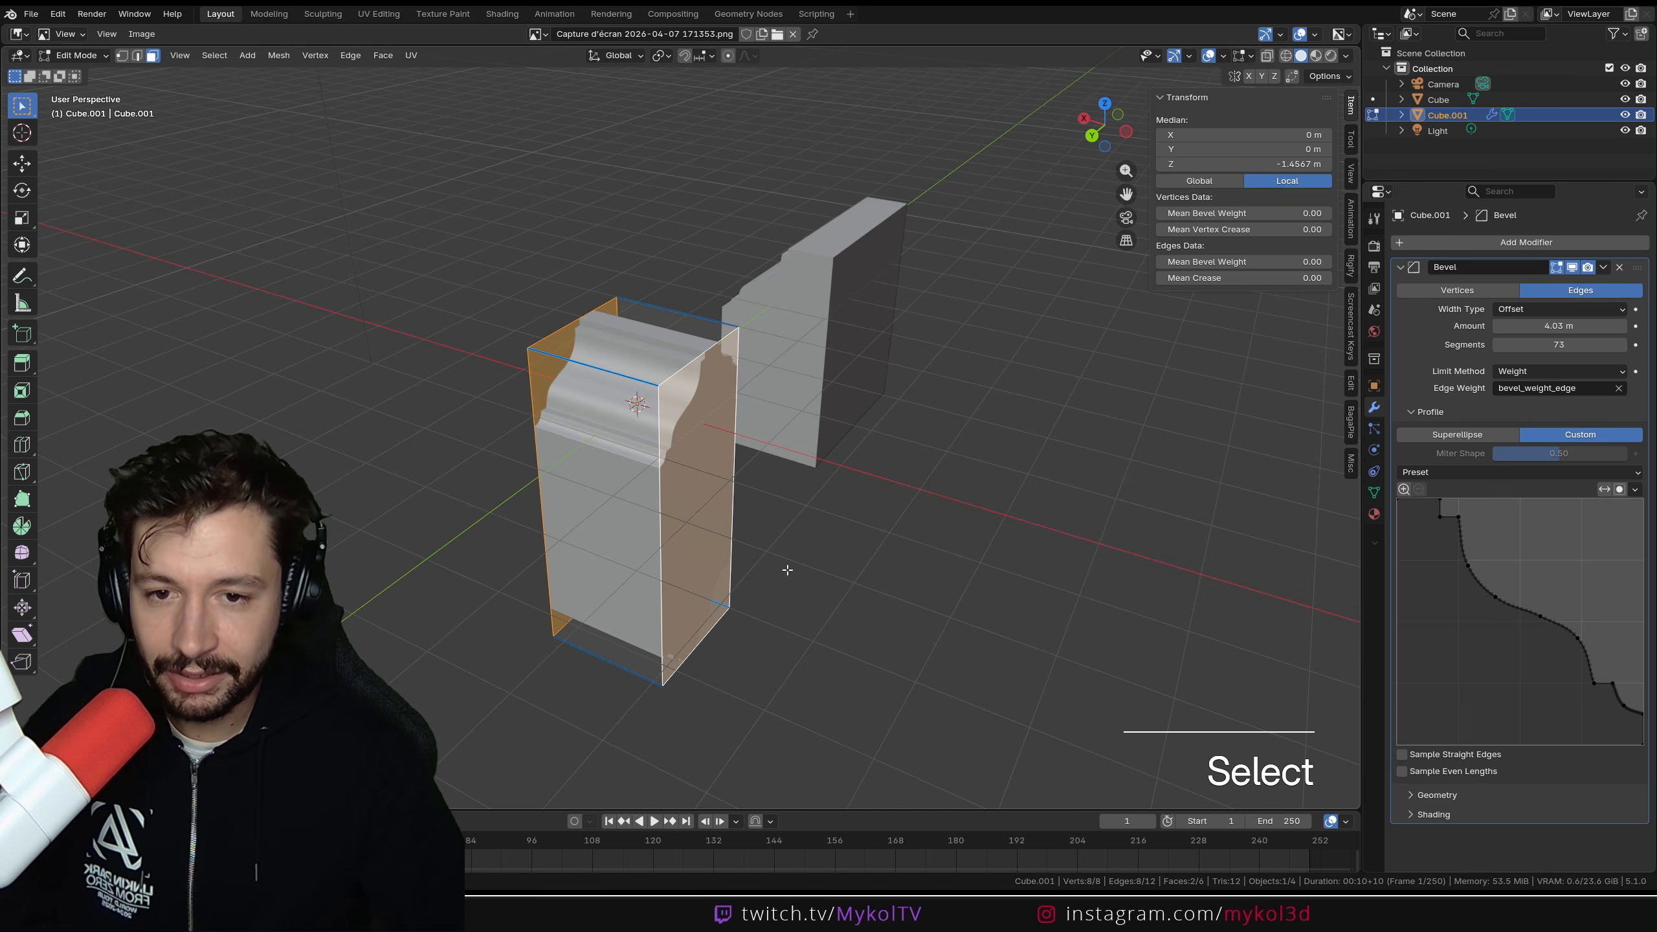
key("i")
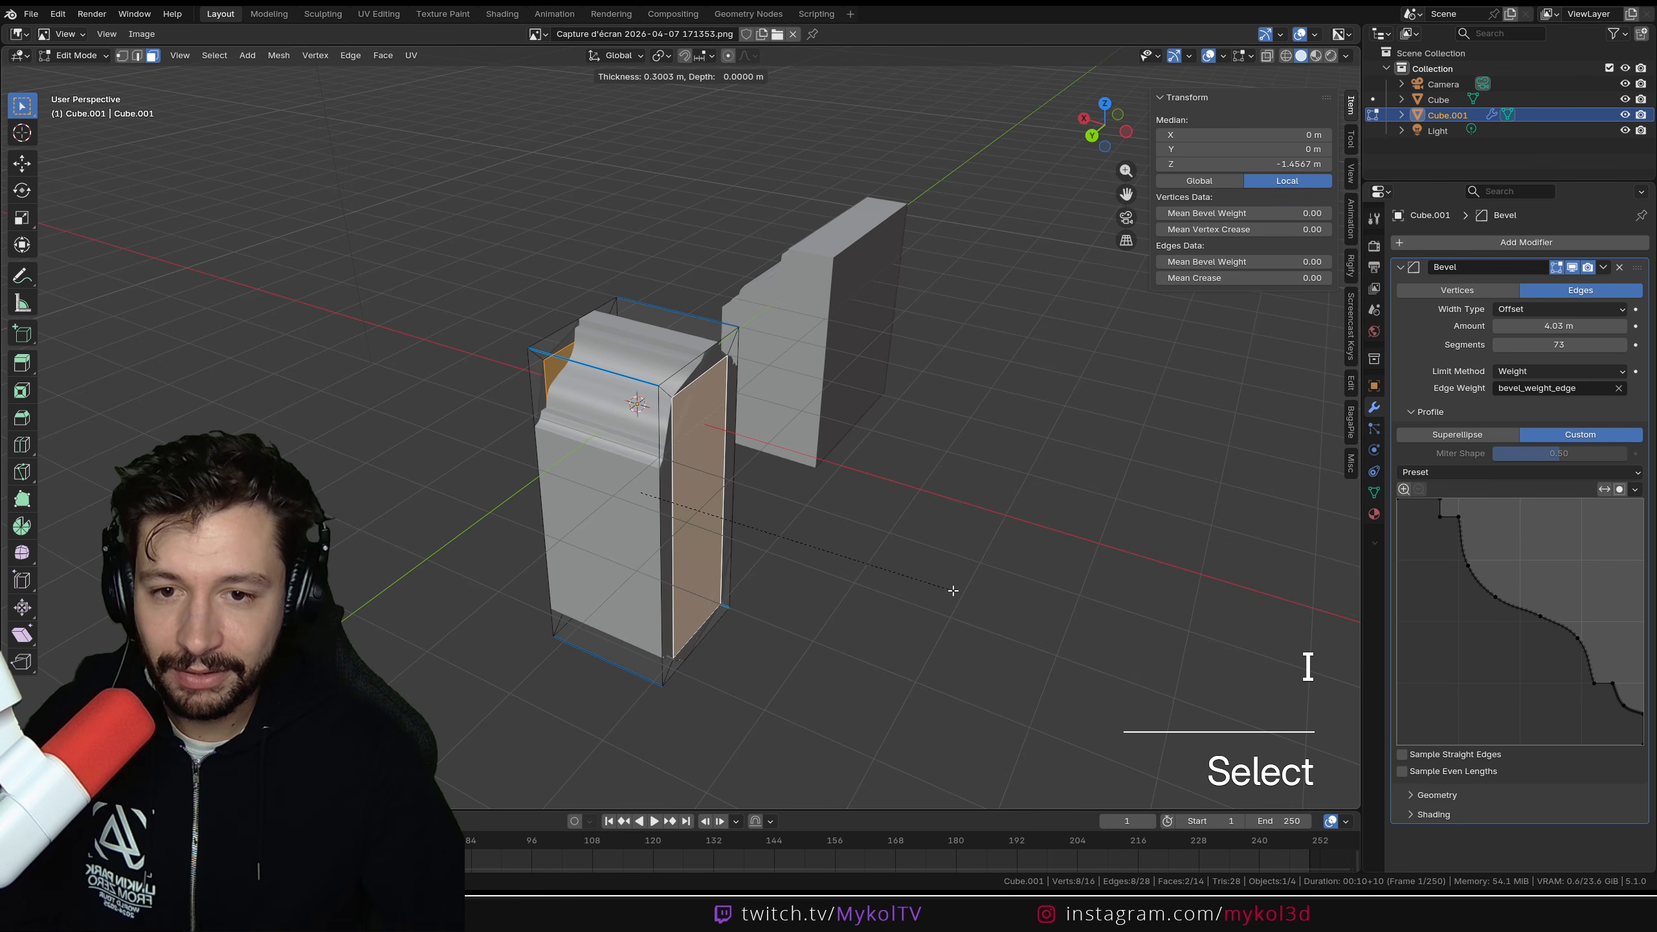
left_click(896, 609)
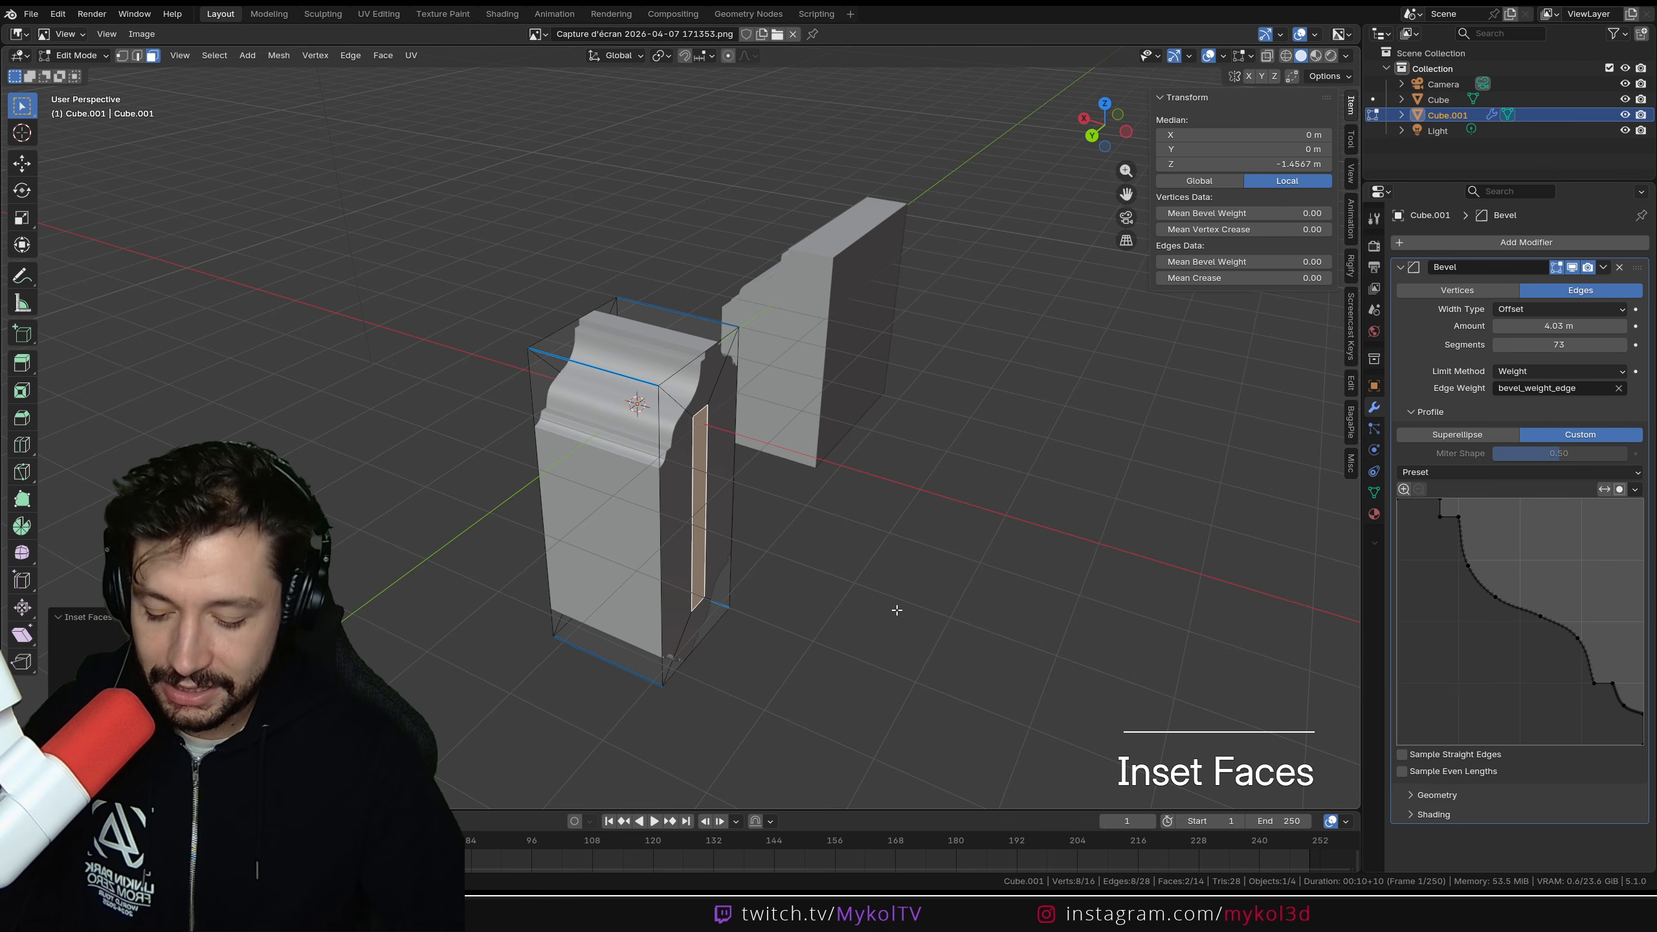
Step: Extrude both inset side faces outward along their normals by about 2.56 m
key("alt+e")
left_click(899, 610)
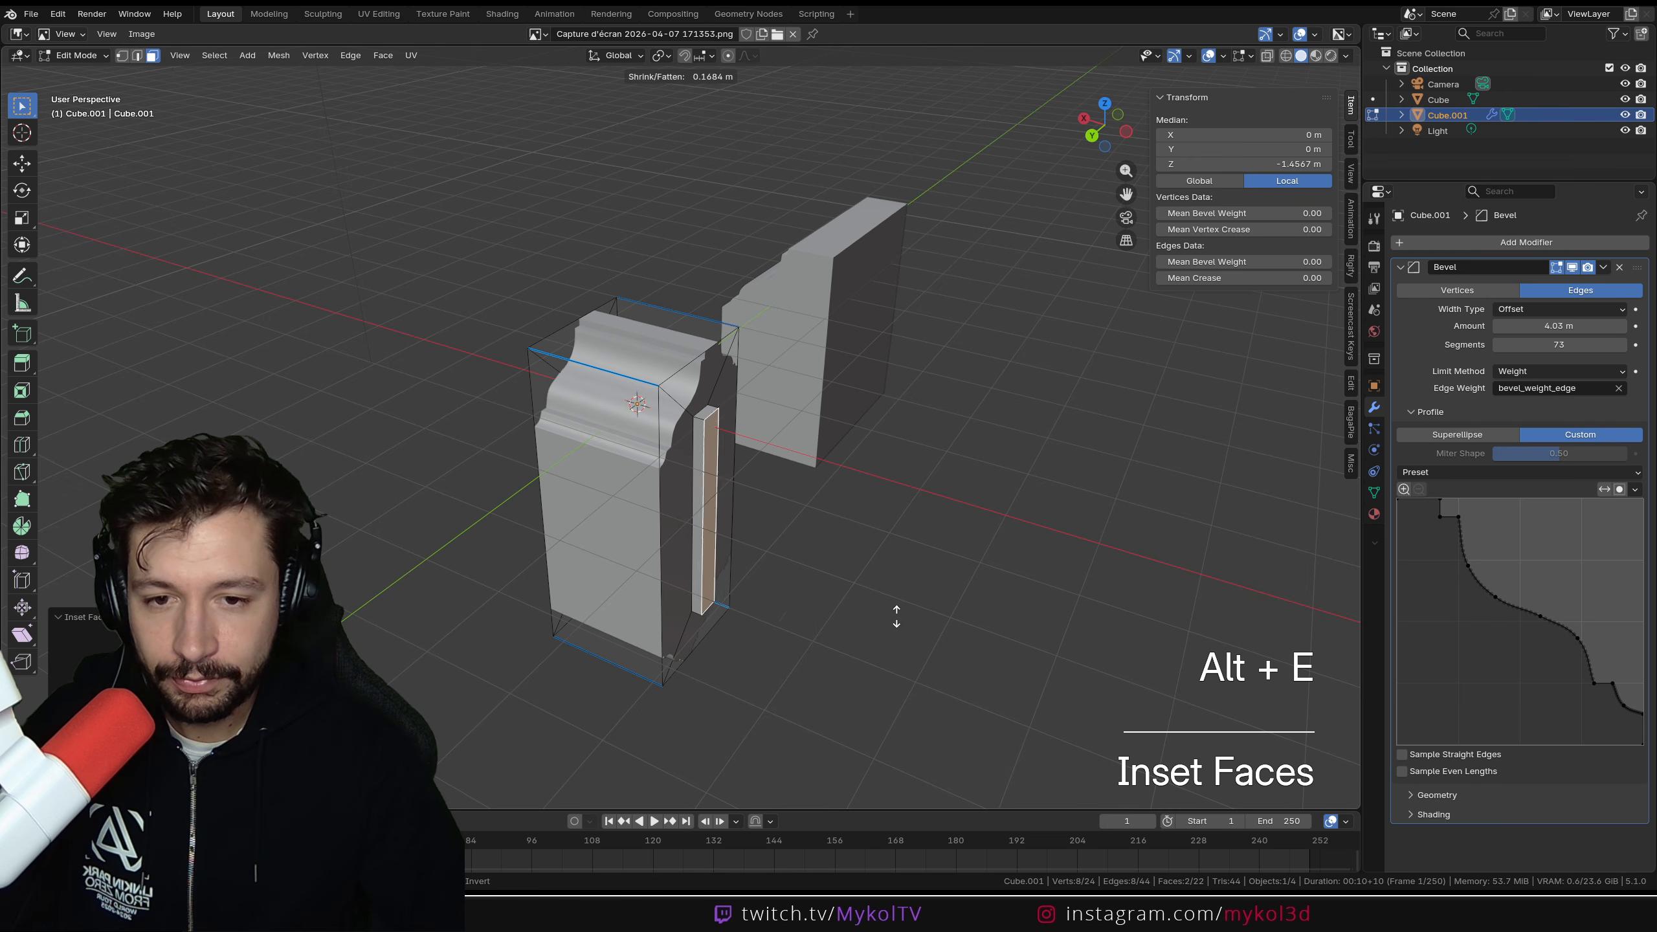
left_click(896, 535)
middle_click_drag(896, 535, 441, 543)
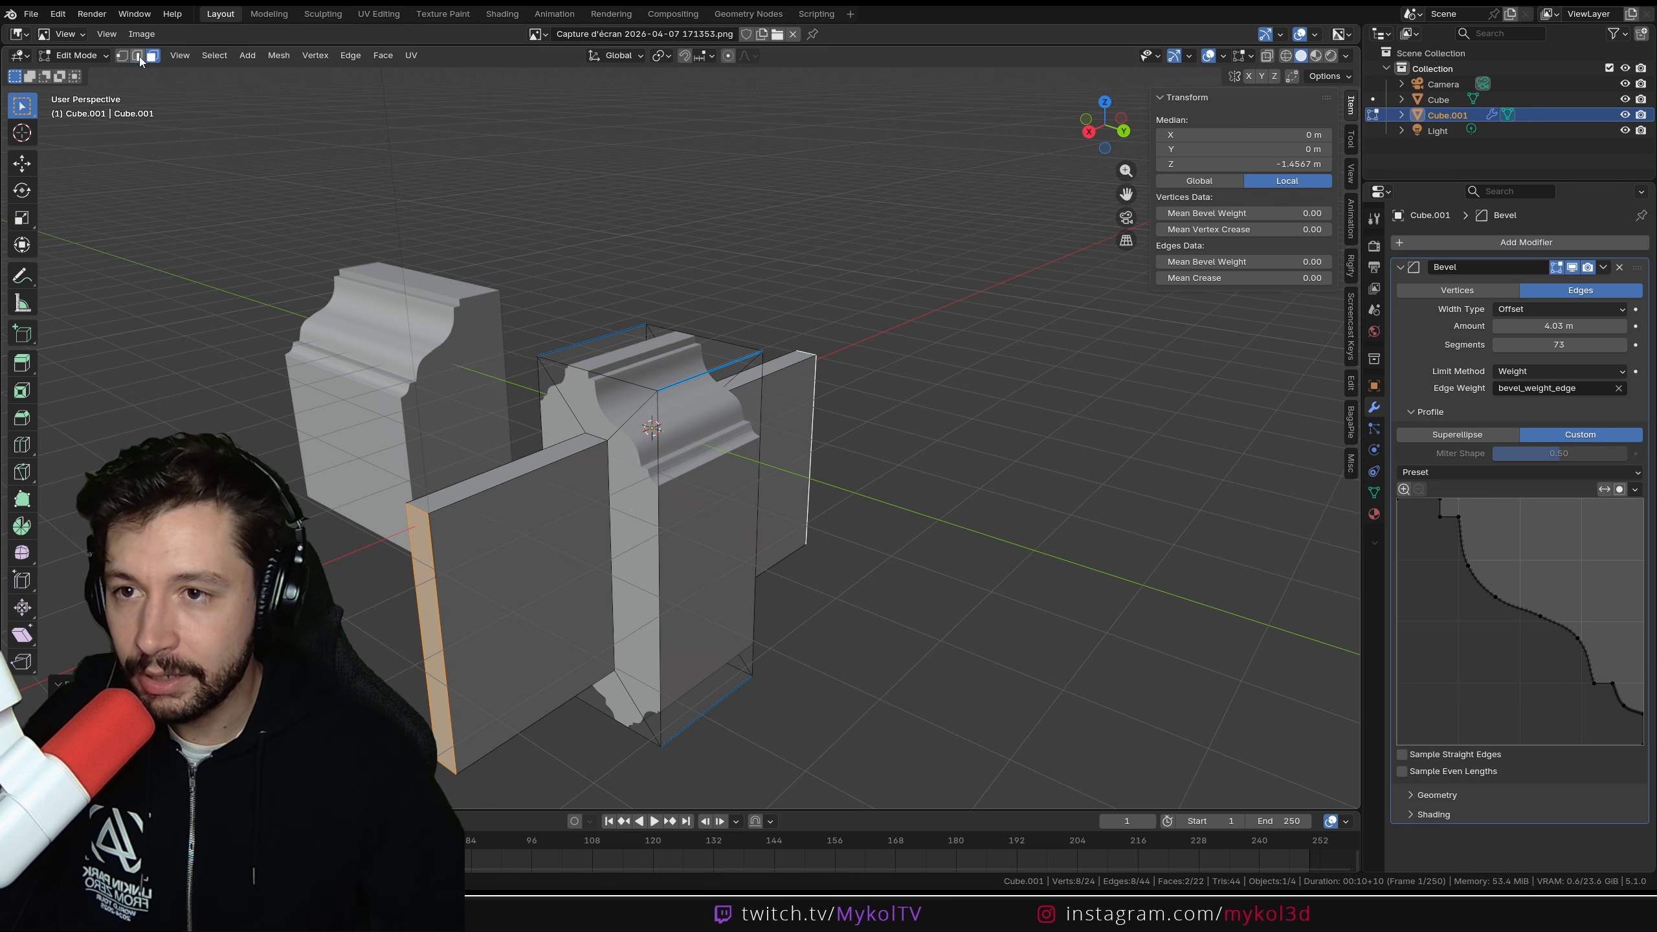
Step: Give the four vertical outer edges of the two extruded panels a mean bevel weight of 0.18
key("2")
left_click(437, 550)
left_click(413, 547, "shift")
middle_click_drag(707, 485, 603, 493)
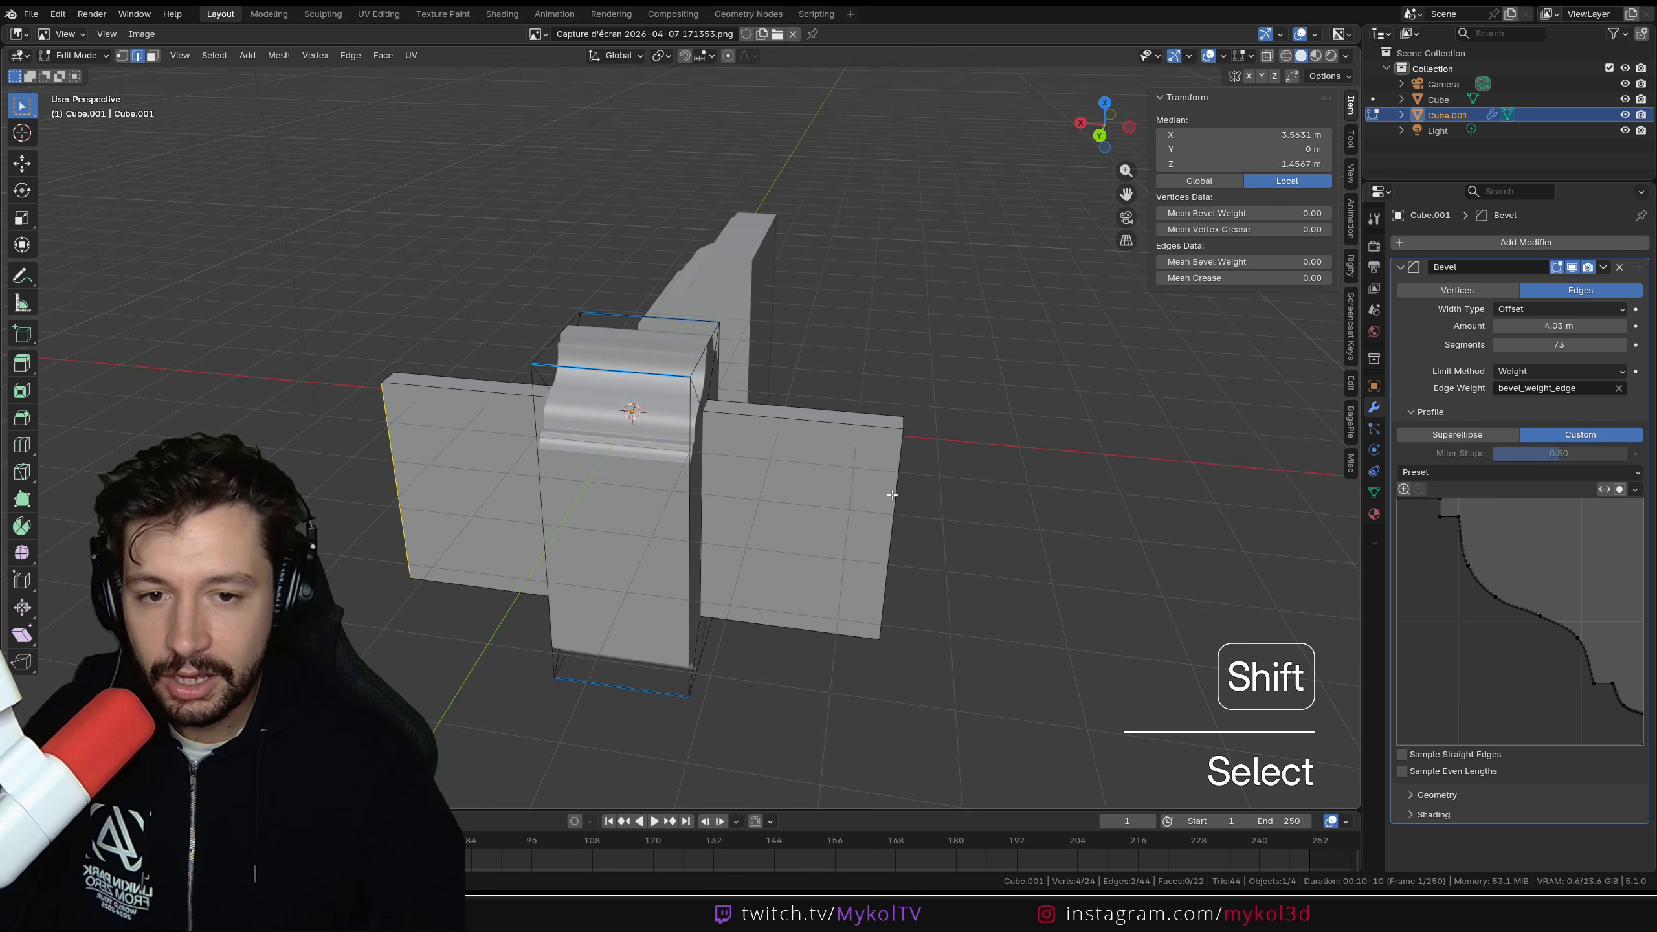
left_click(890, 496, "shift")
middle_click_drag(873, 493, 717, 522)
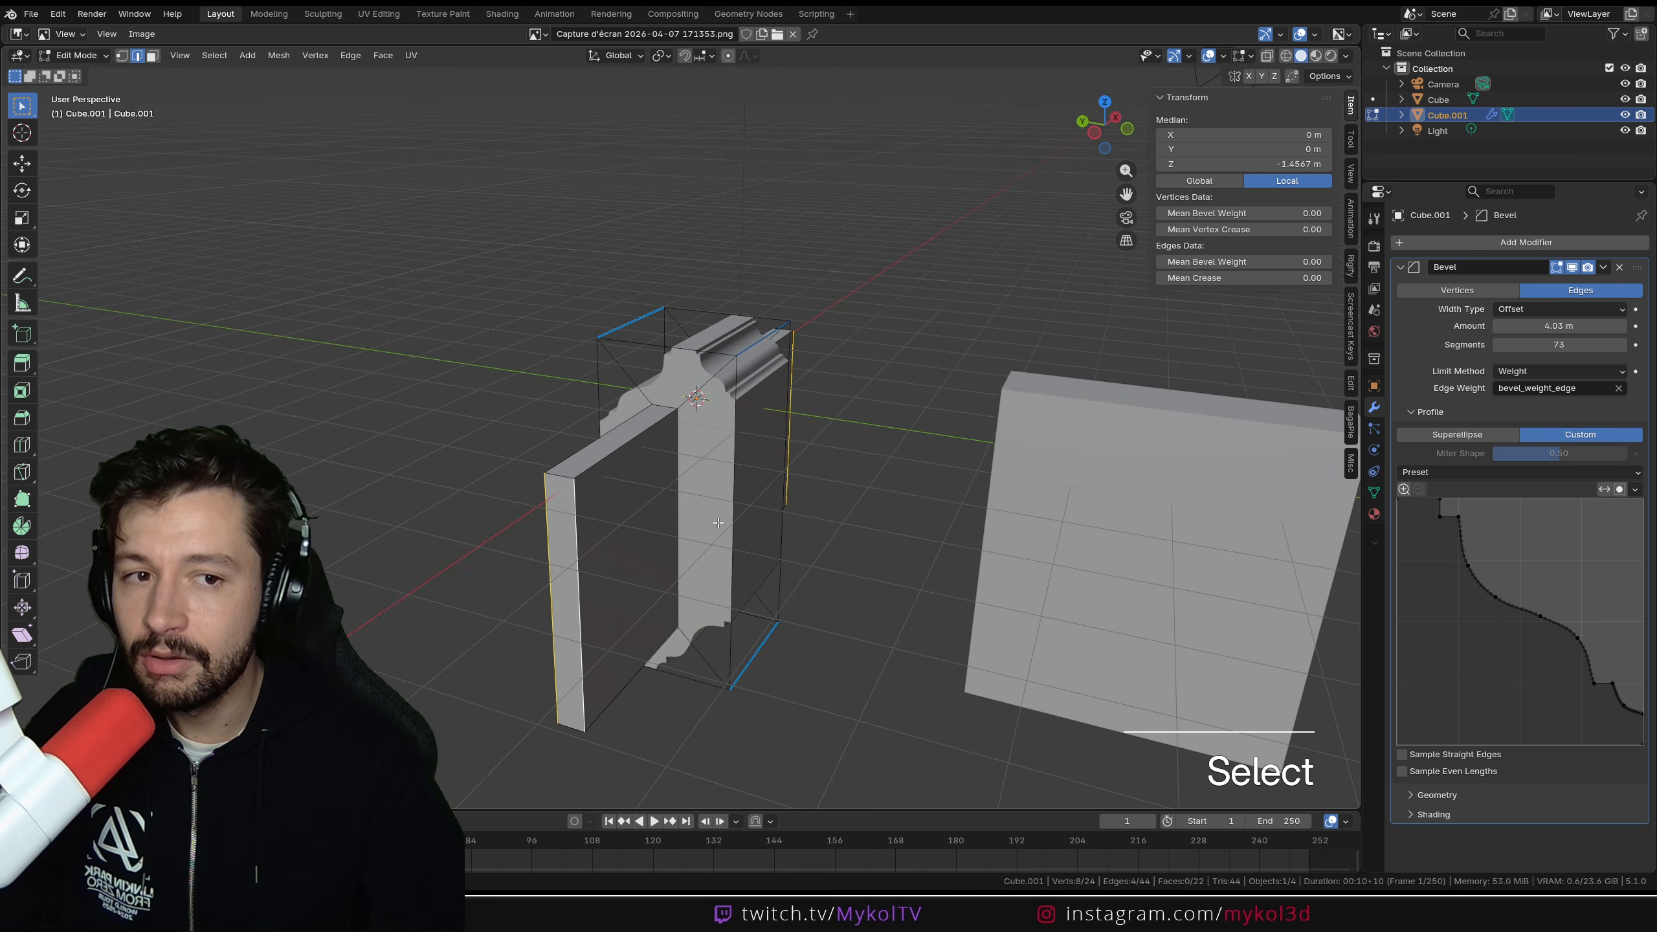
mouse_move(1207, 262)
left_mouse_down()
mouse_move(1271, 262)
mouse_move(1207, 262)
left_mouse_up()
middle_click_drag(711, 535, 597, 557)
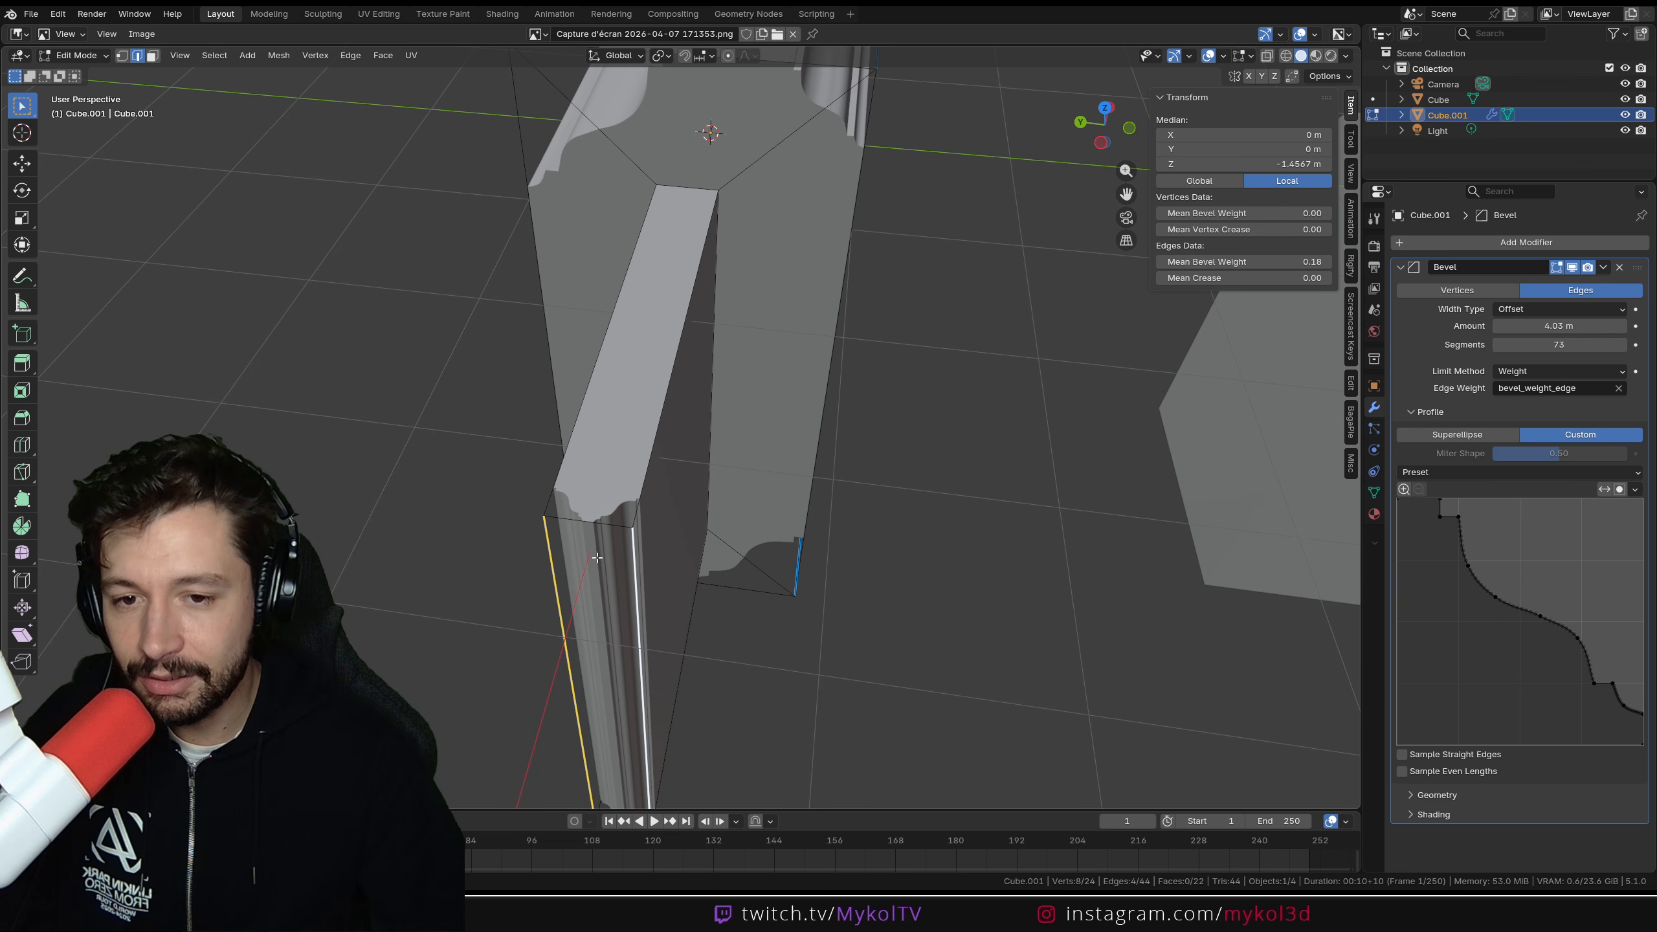
middle_click_drag(659, 497, 633, 559, "shift")
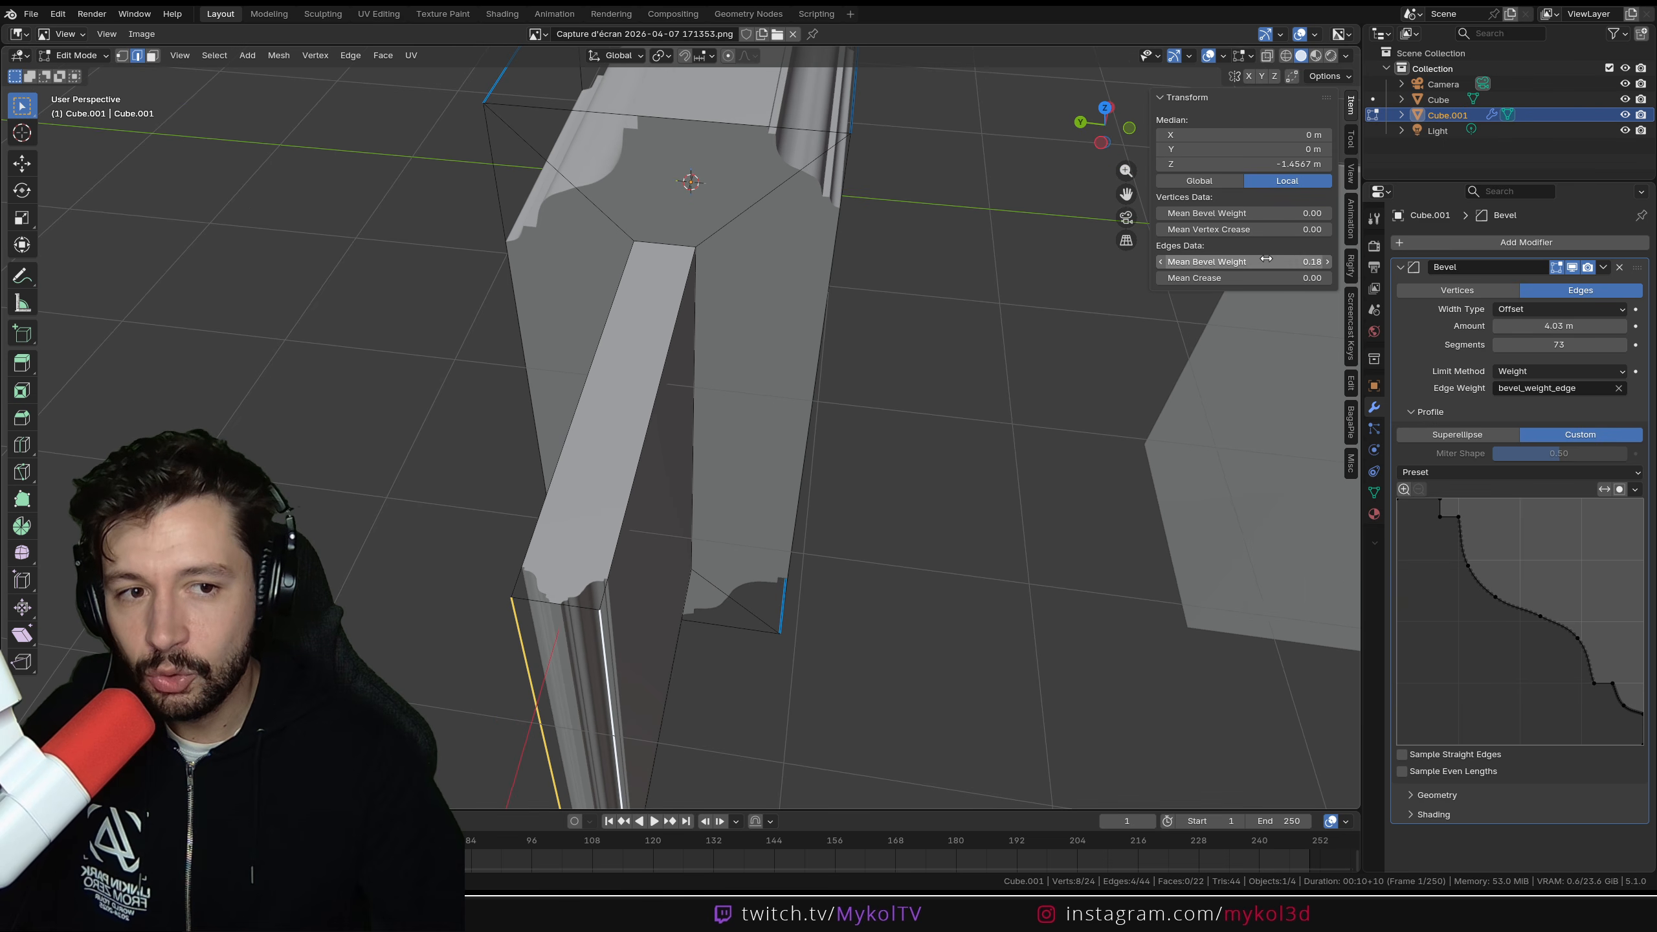
Step: Reduce the mean bevel weight of the panels' outer edges to 0.10 and return to Object Mode
mouse_move(1265, 261)
left_mouse_down()
mouse_move(1289, 261)
mouse_move(1240, 260)
mouse_move(1255, 261)
left_mouse_up()
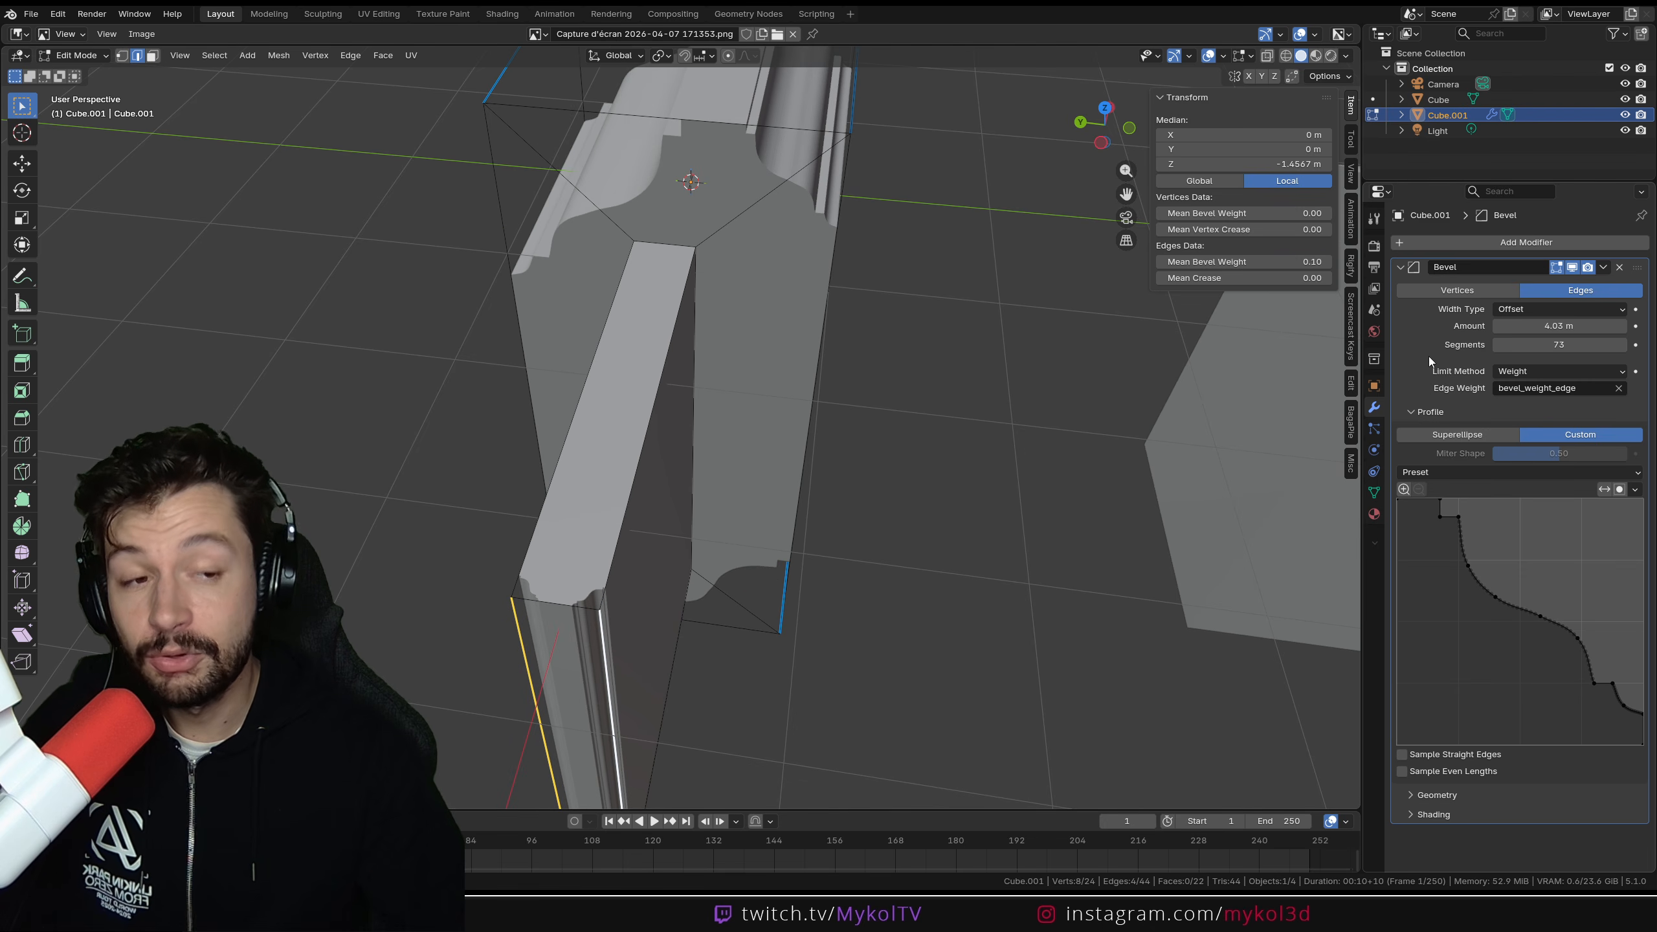
scroll(702, 447, "down", 5)
middle_click_drag(702, 448, 656, 458)
key("Tab")
scroll(713, 444, "up", 4)
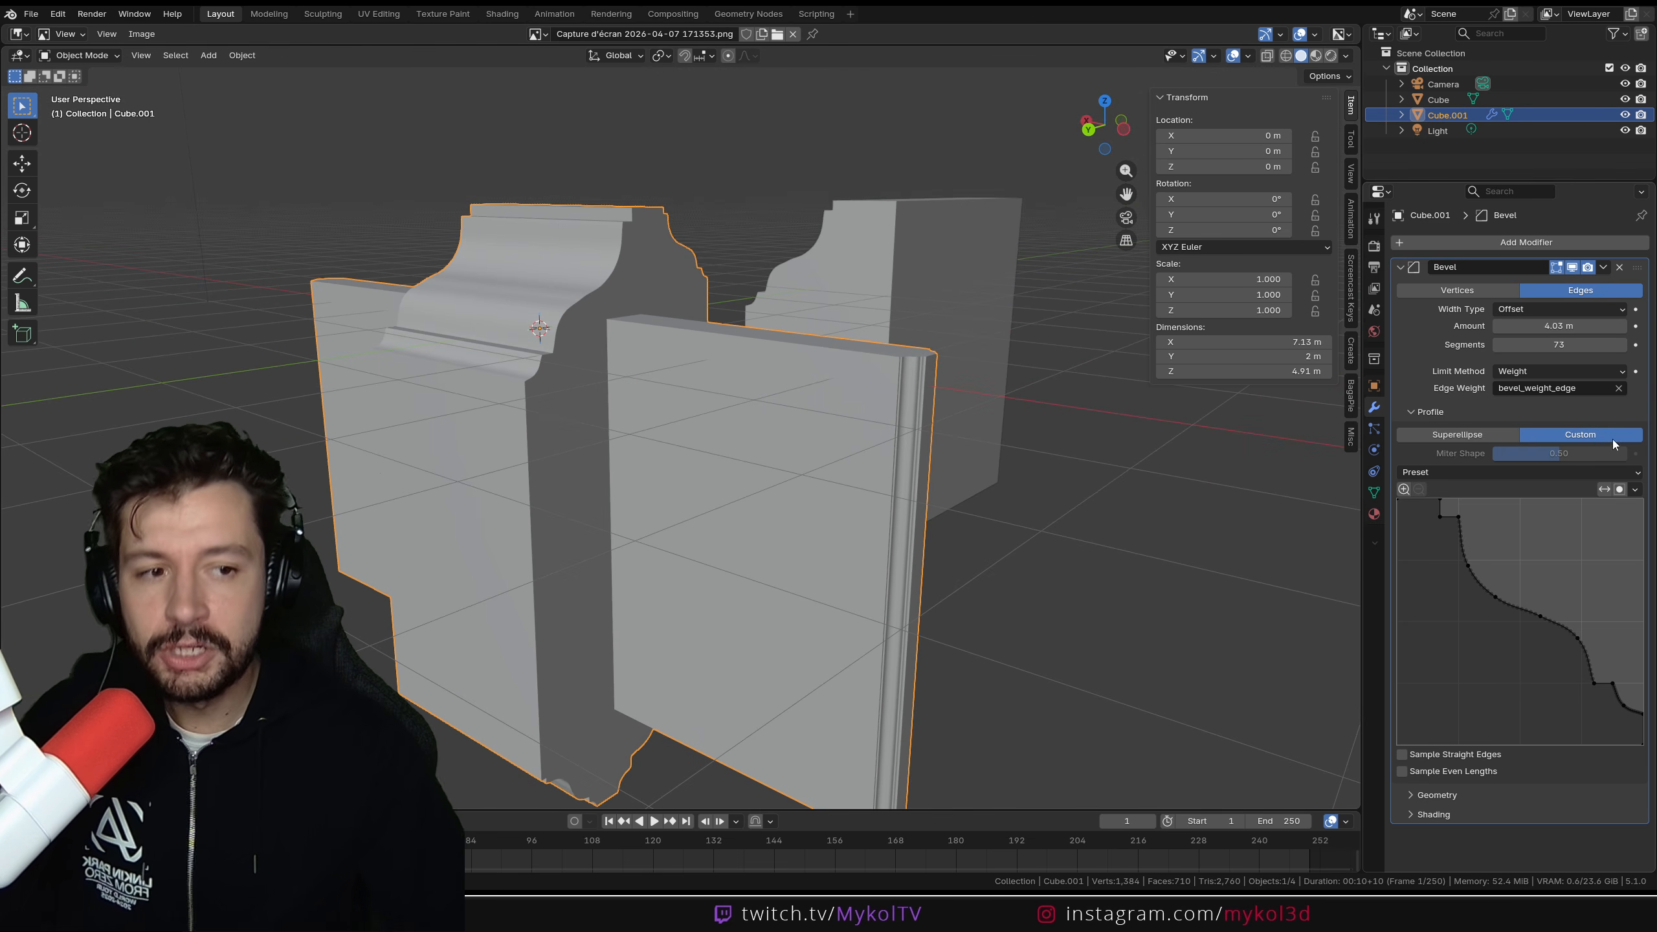
Step: Try the Steps preset on the custom bevel profile and switch the profile to Crown Molding
left_click(1454, 473)
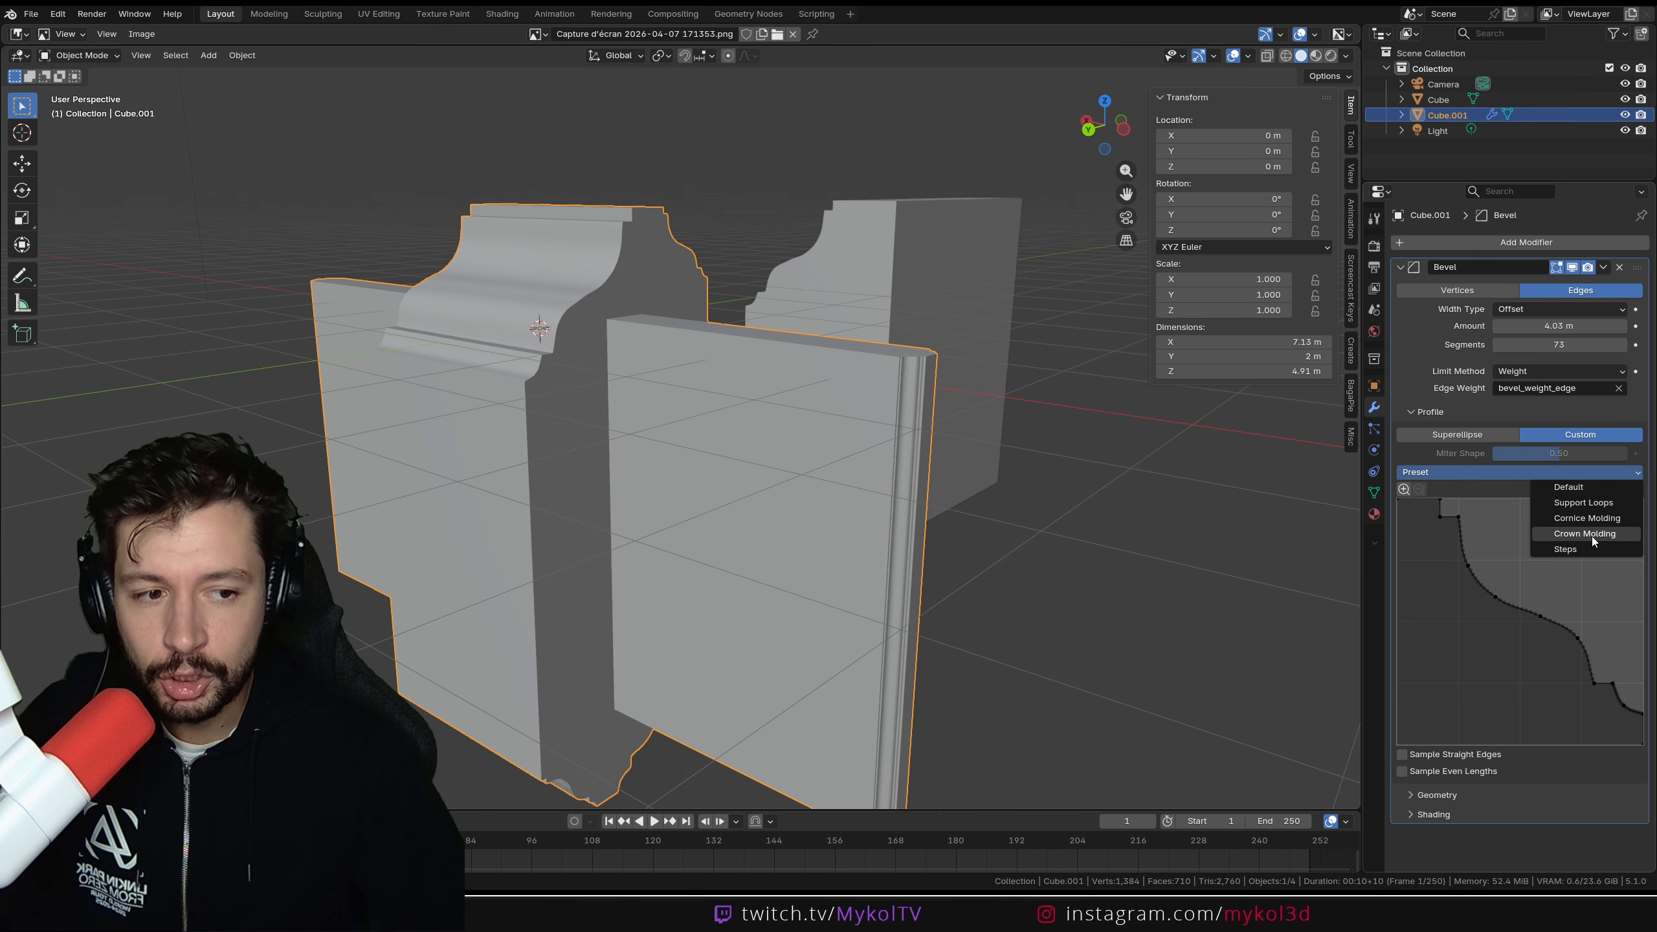
left_click(1581, 550)
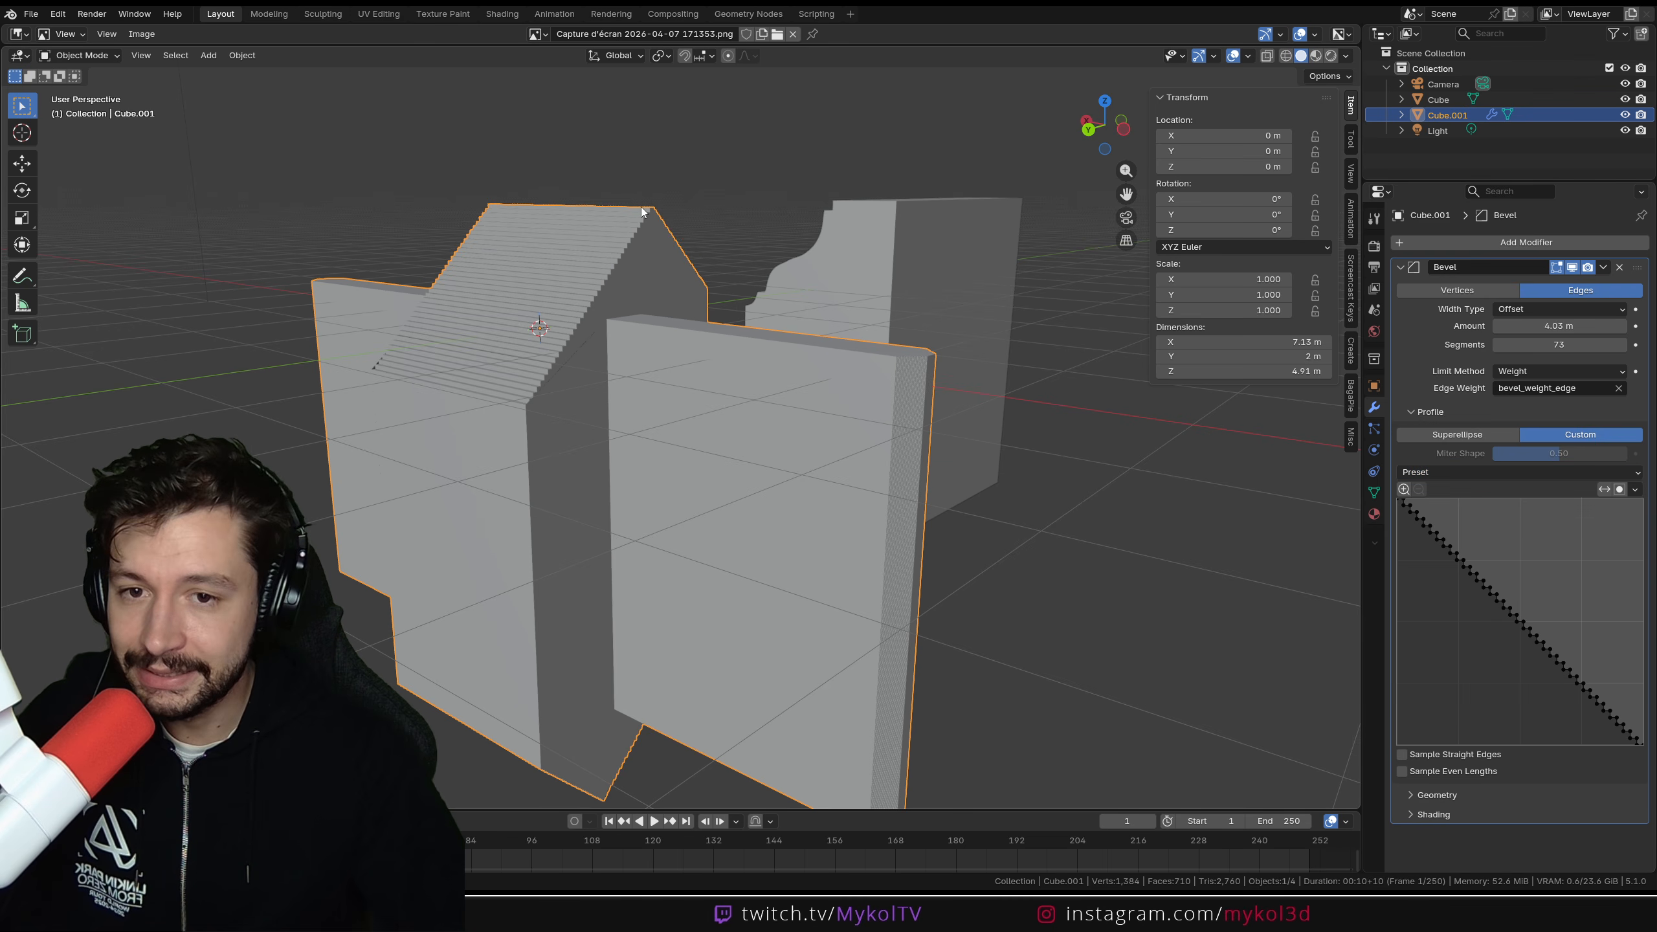
left_click(1527, 472)
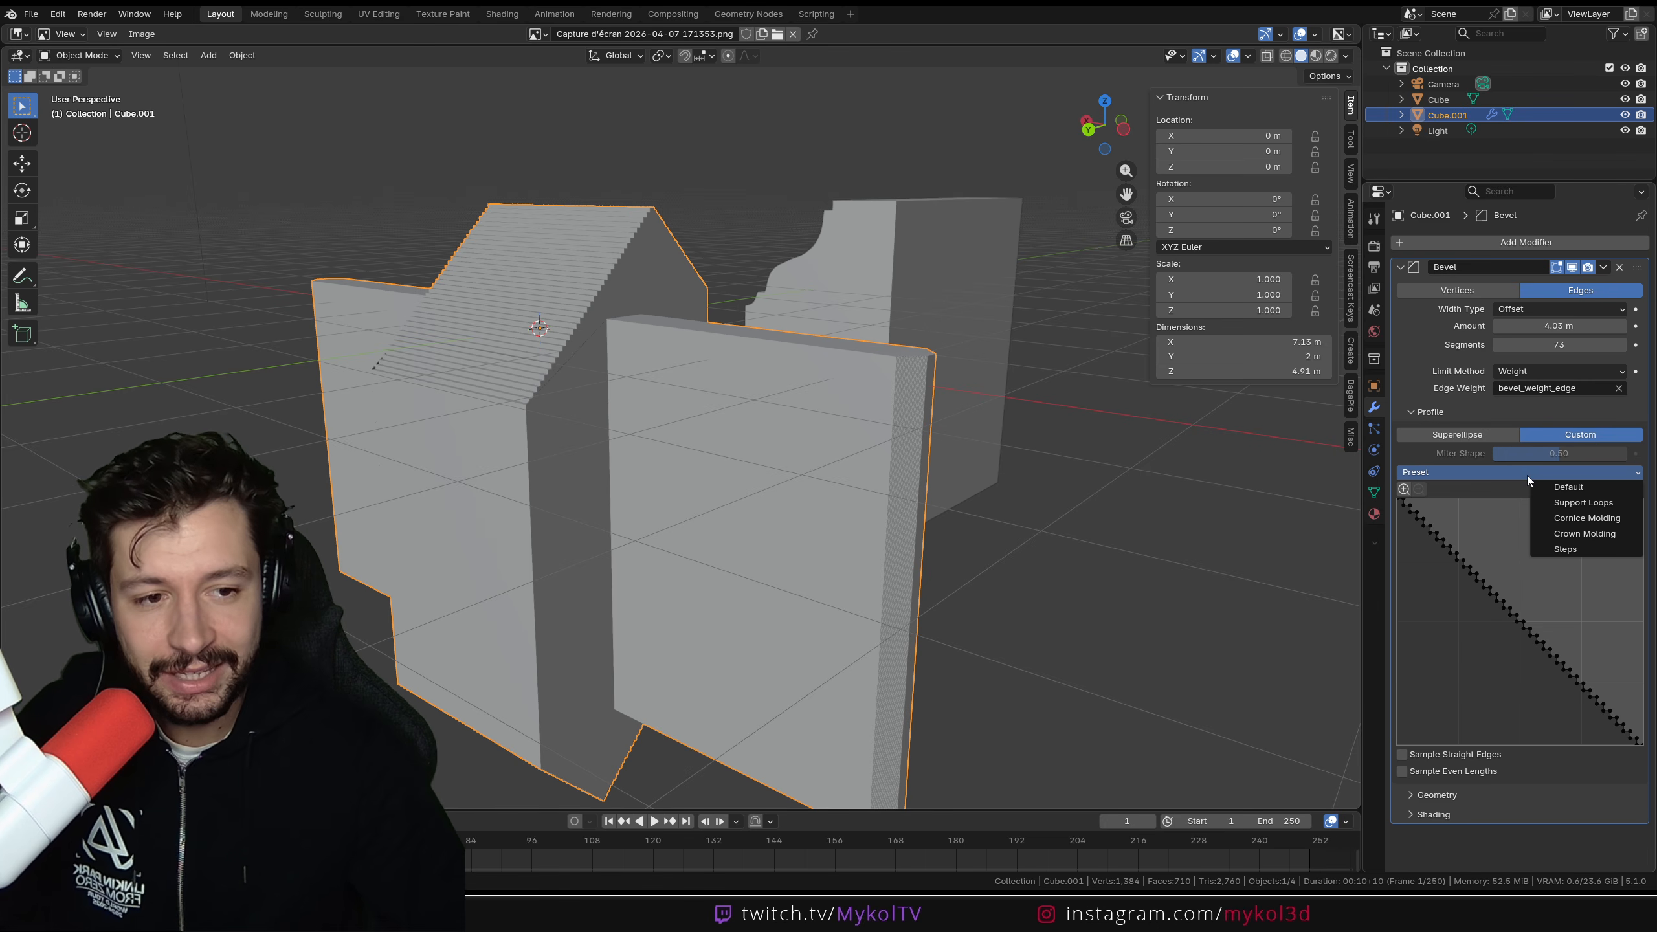
left_click(1614, 535)
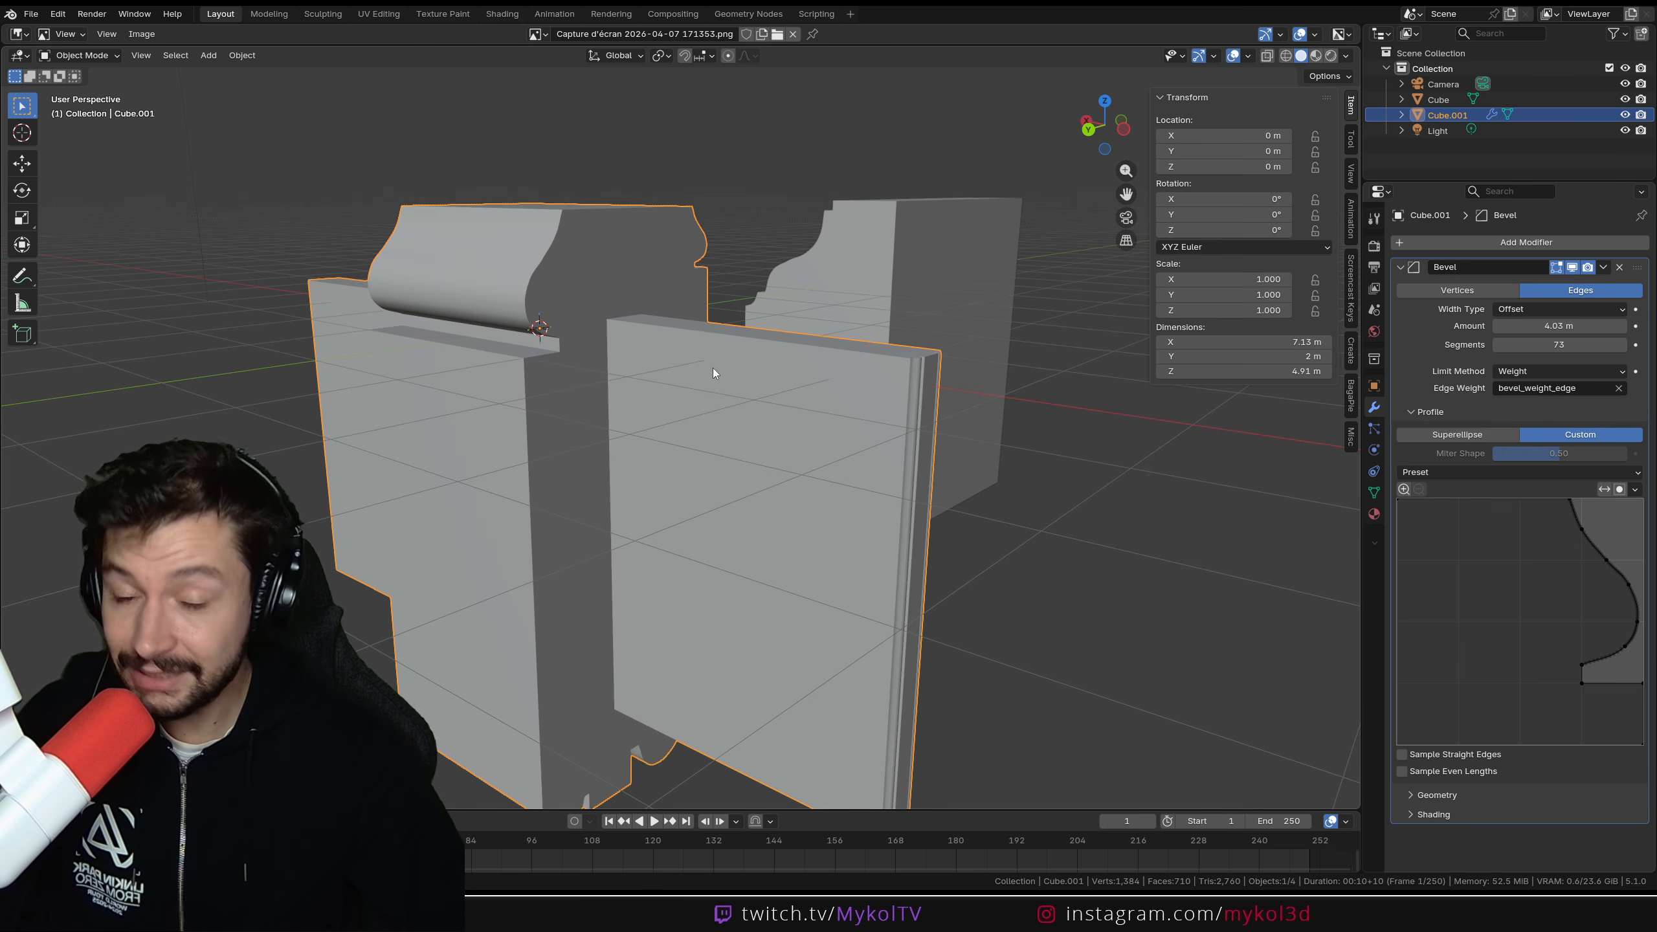
Step: Reshape the custom bevel profile by pulling a curve point to about X 0.749, Y 0.518
middle_click_drag(713, 373, 756, 369)
left_click_drag(1587, 547, 1581, 617)
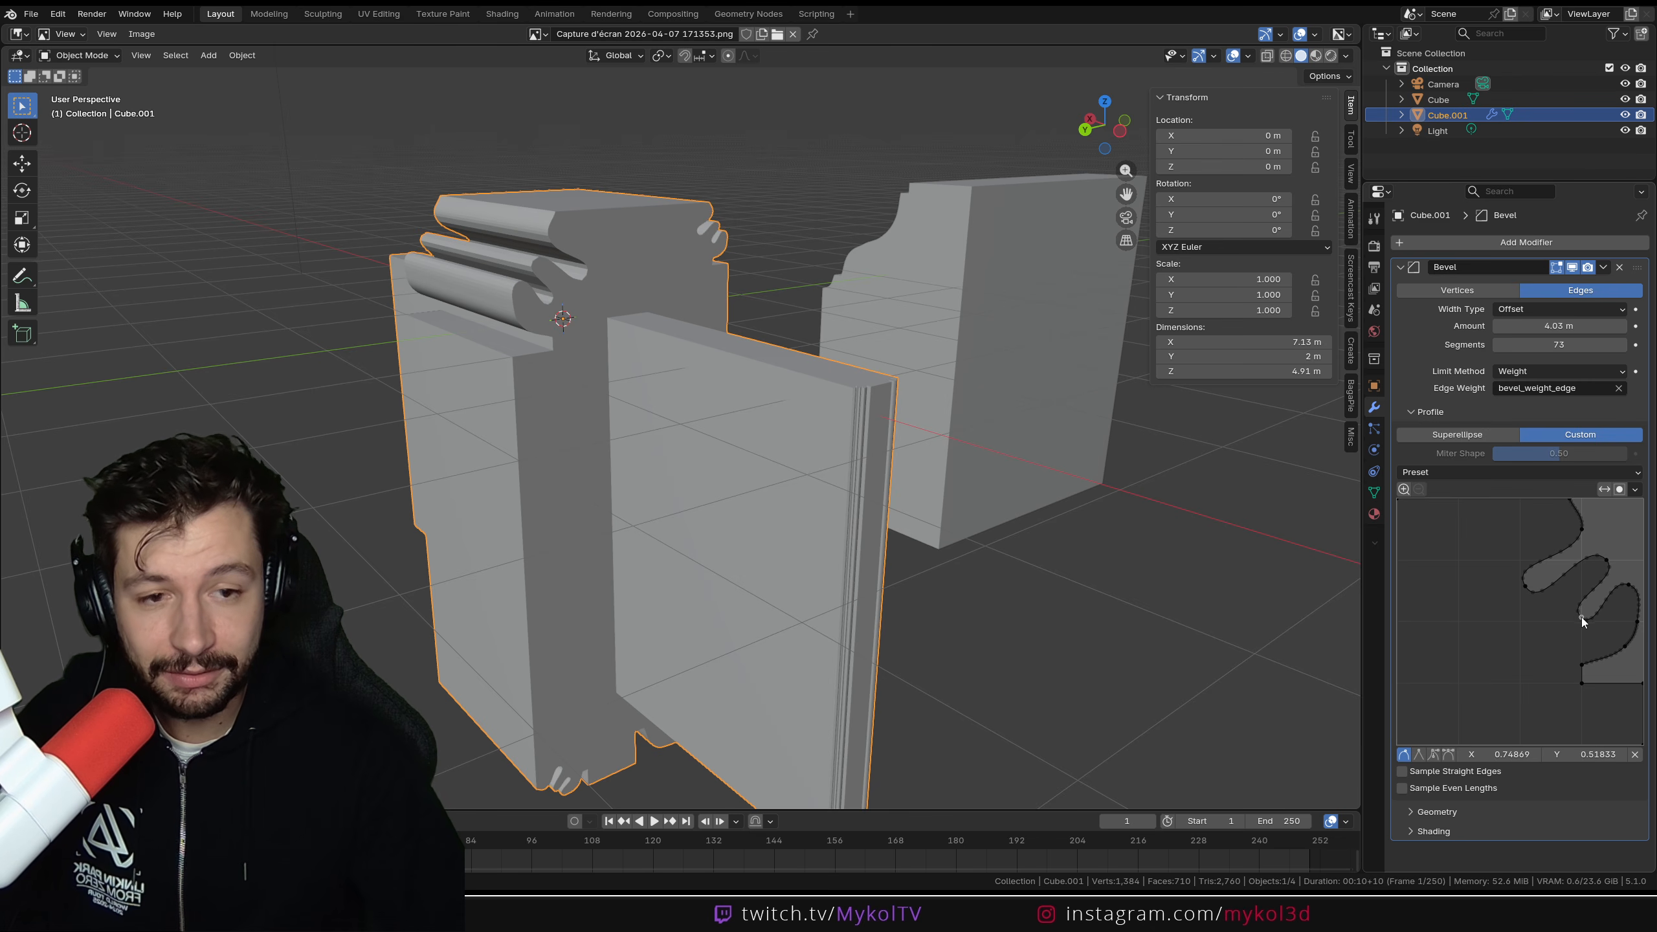
middle_click_drag(629, 377, 683, 415)
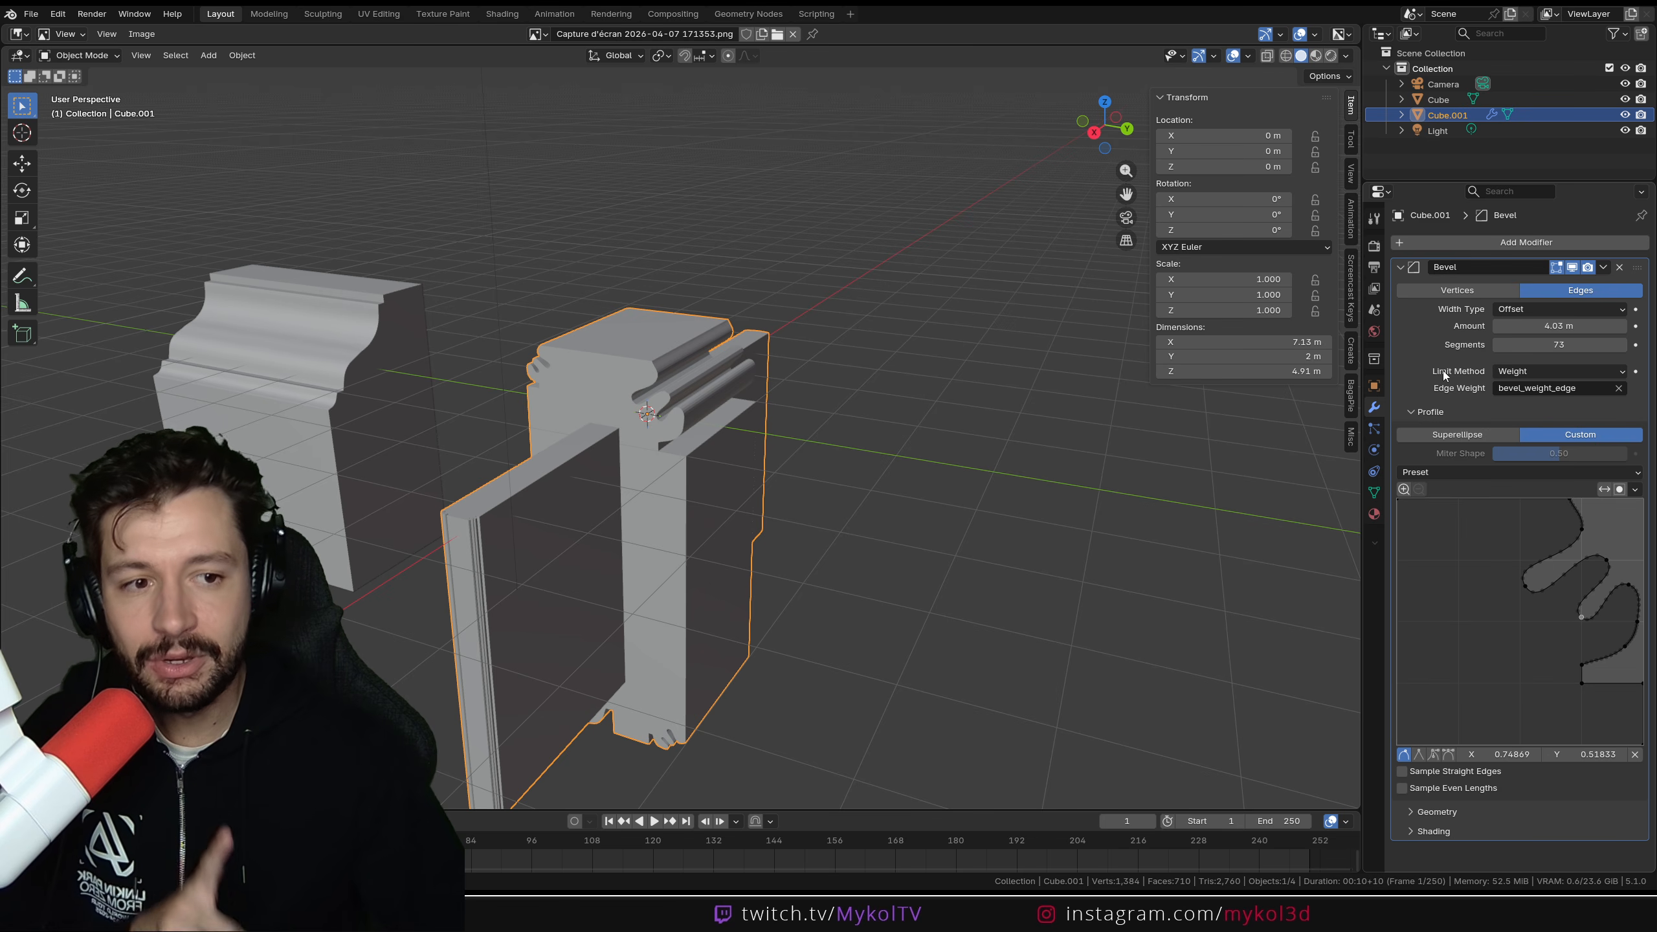
left_click(1525, 371)
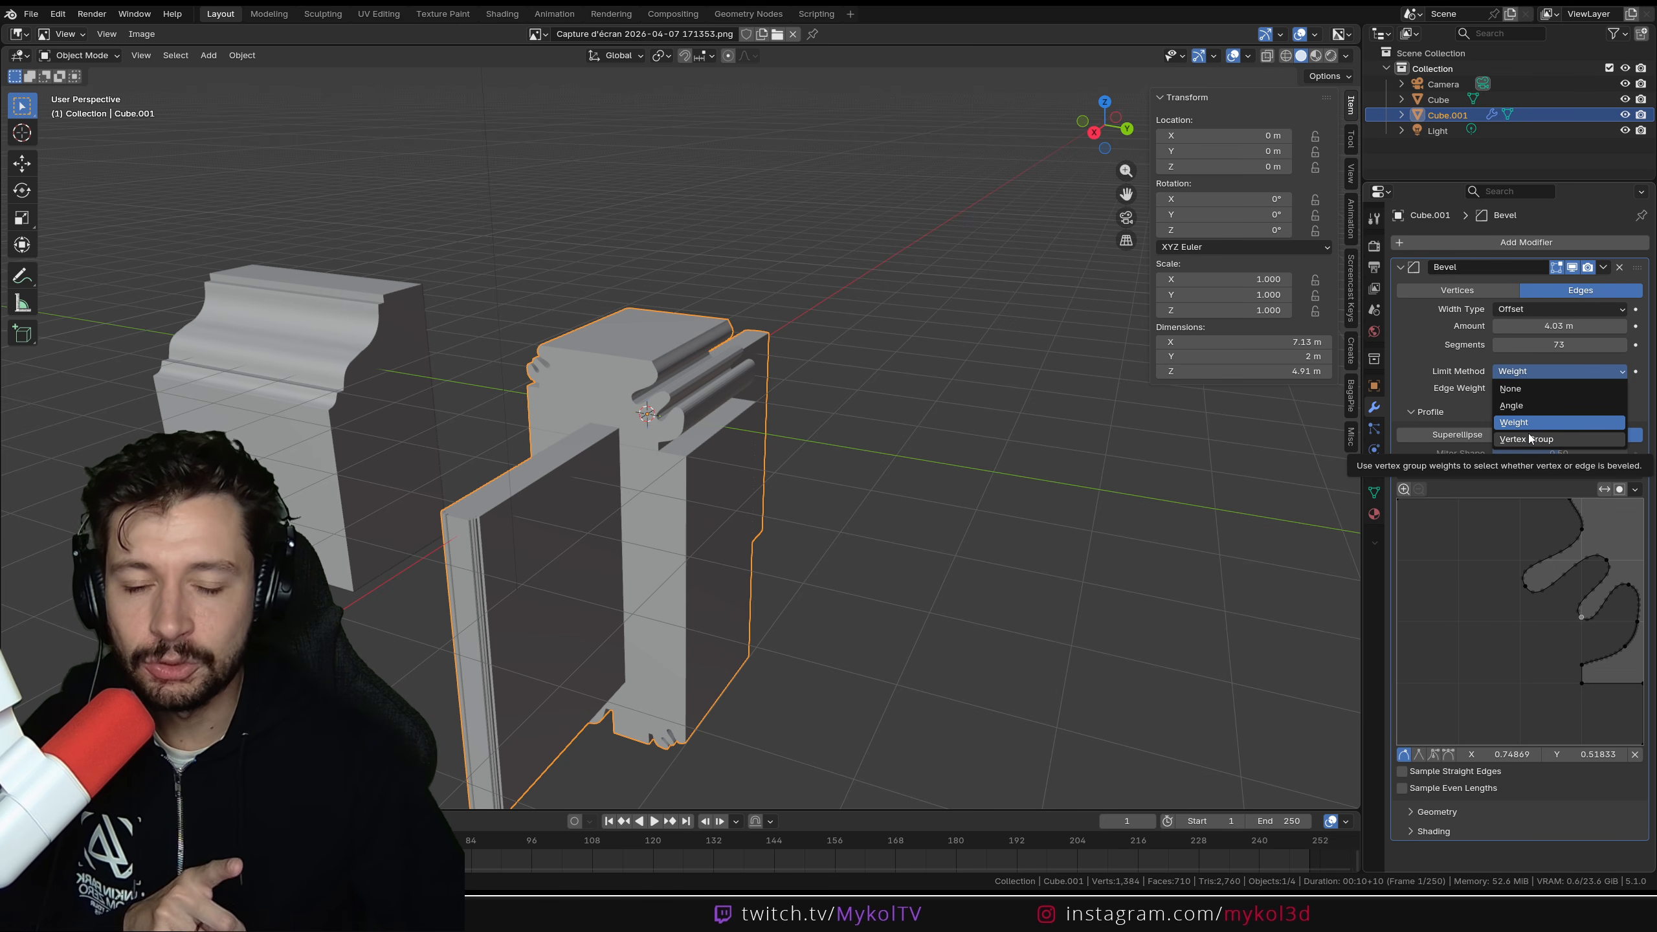
left_click(709, 469)
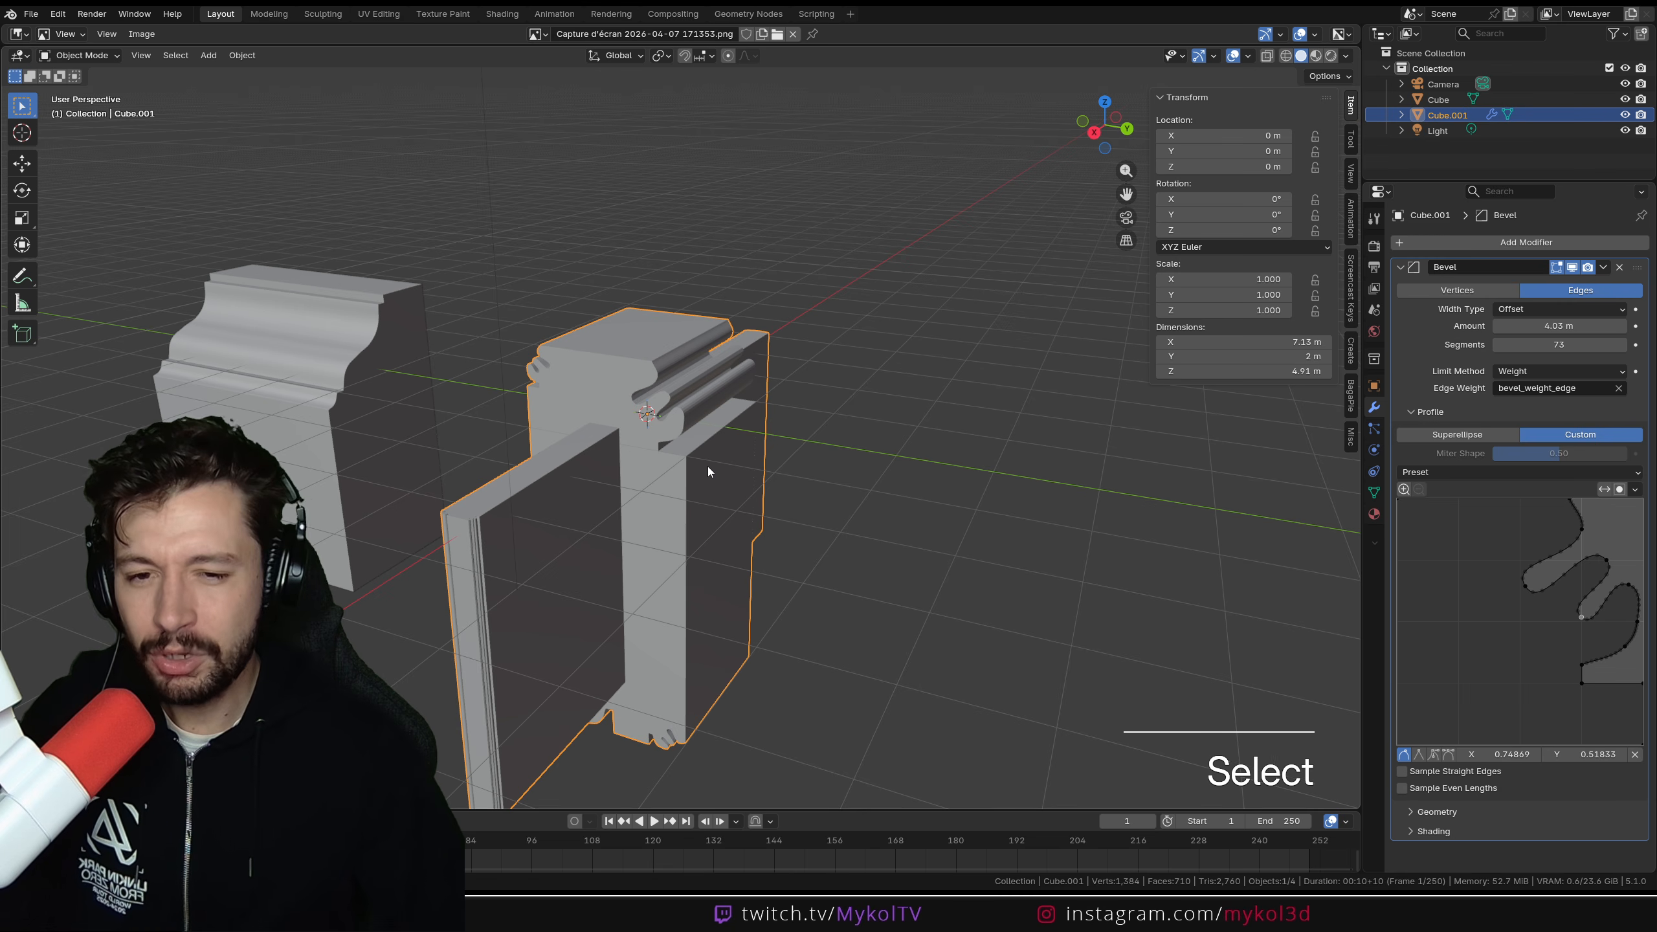
Step: Add a new cube and move it along X to about -9.28 m, clear of the other objects
middle_click_drag(708, 469, 640, 478)
scroll(708, 451, "down", 3)
key("shift+a")
mouse_move(700, 448)
left_click(803, 458)
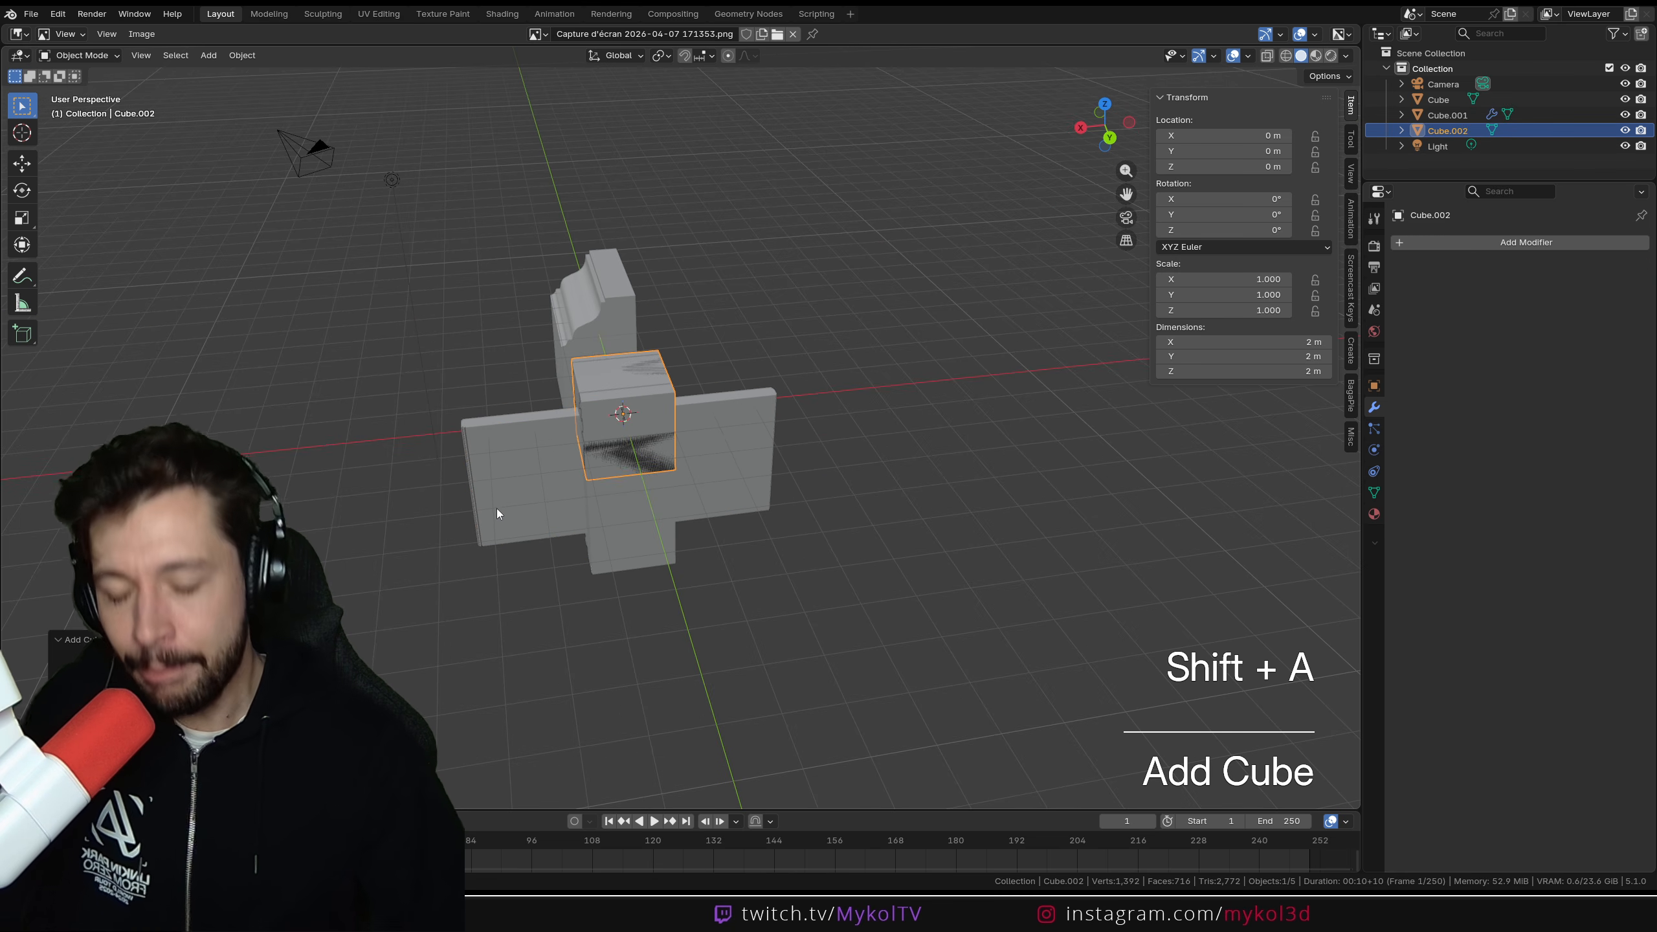
key("g")
left_click(930, 511)
middle_click_drag(930, 511, 577, 623, "shift")
scroll(577, 623, "up", 2)
Step: Add a Bevel modifier to the new cube with 36 segments and an amount of about 0.35 m
left_click(1551, 241)
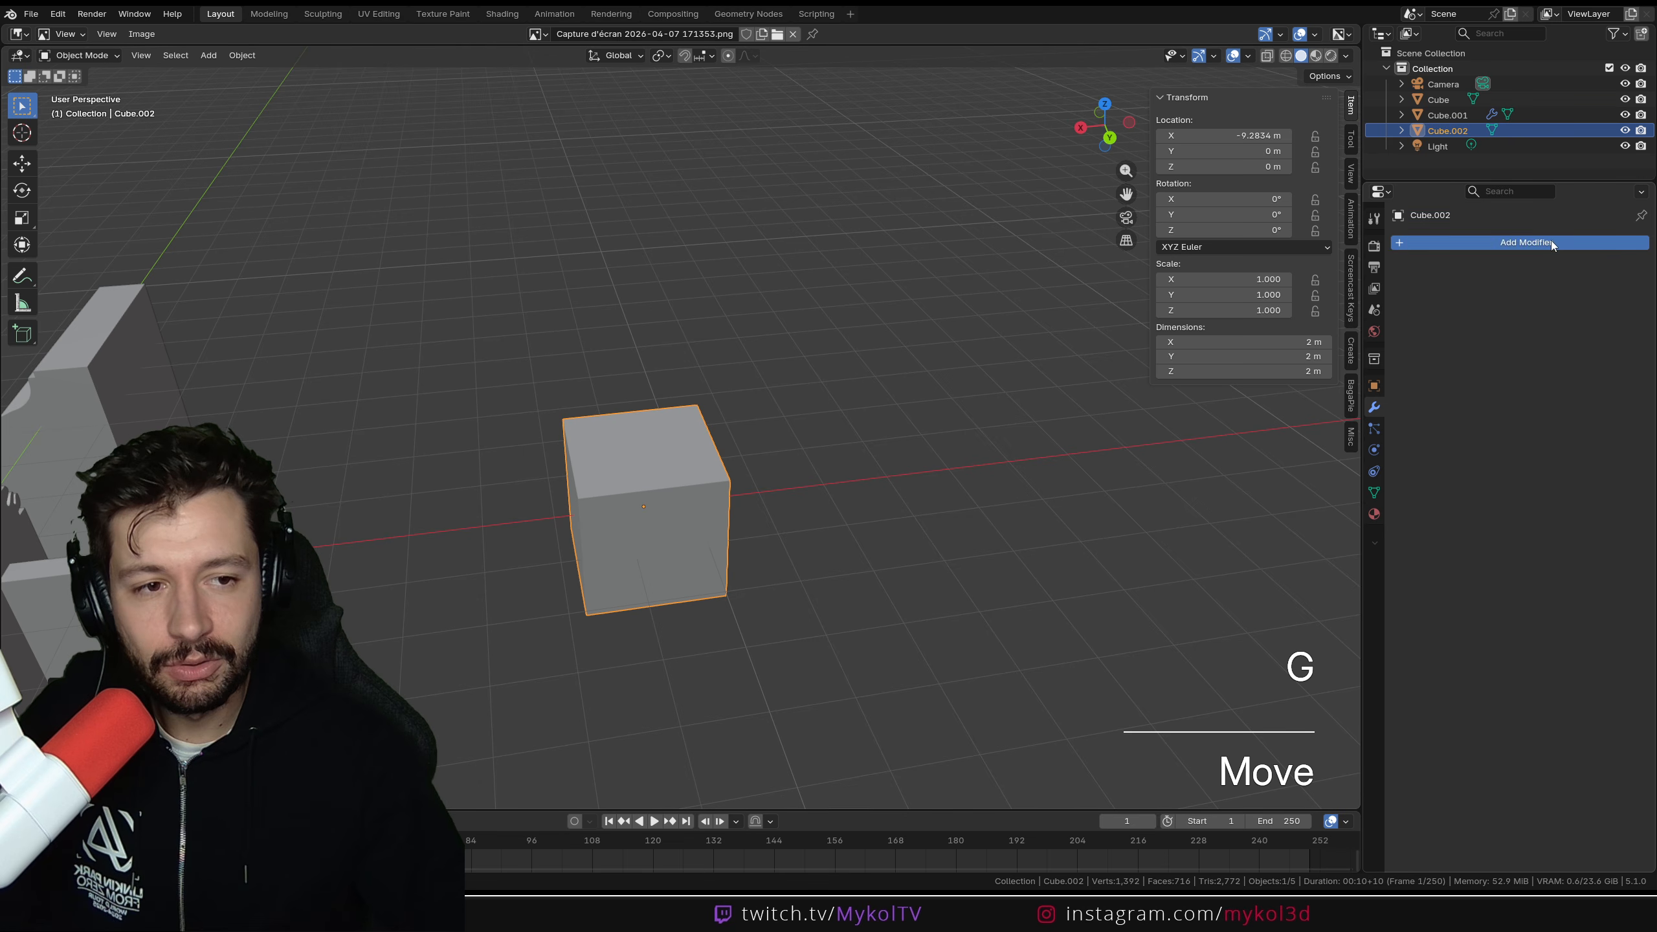
left_click(1552, 241)
left_click(1552, 273)
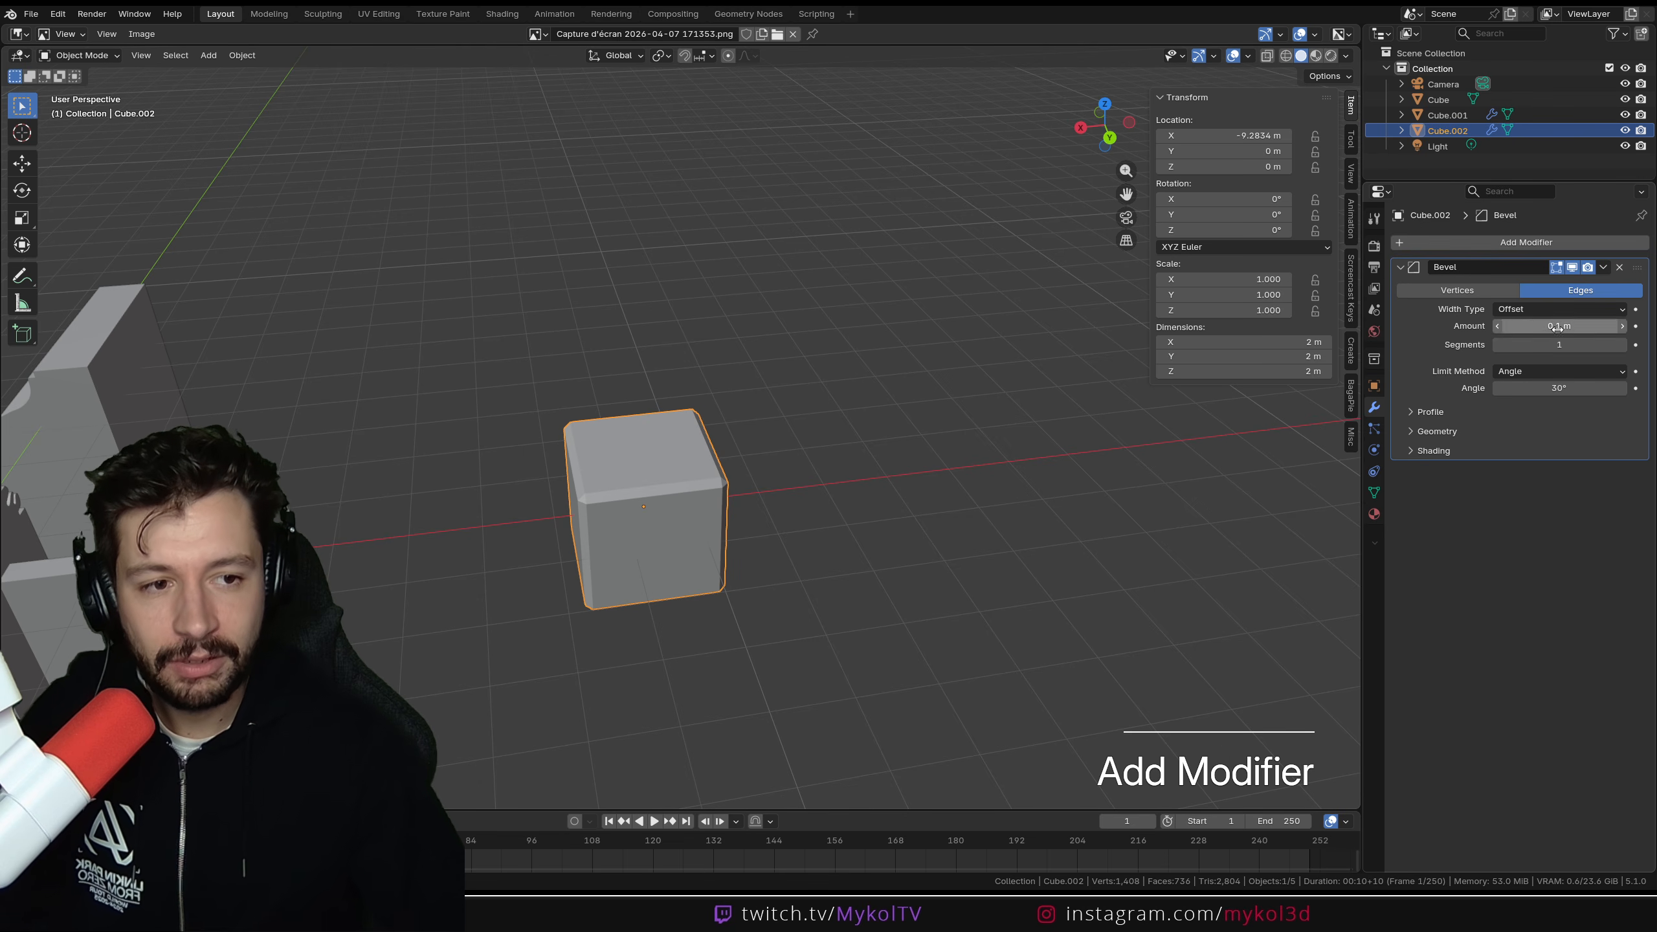
type("30")
key("Return")
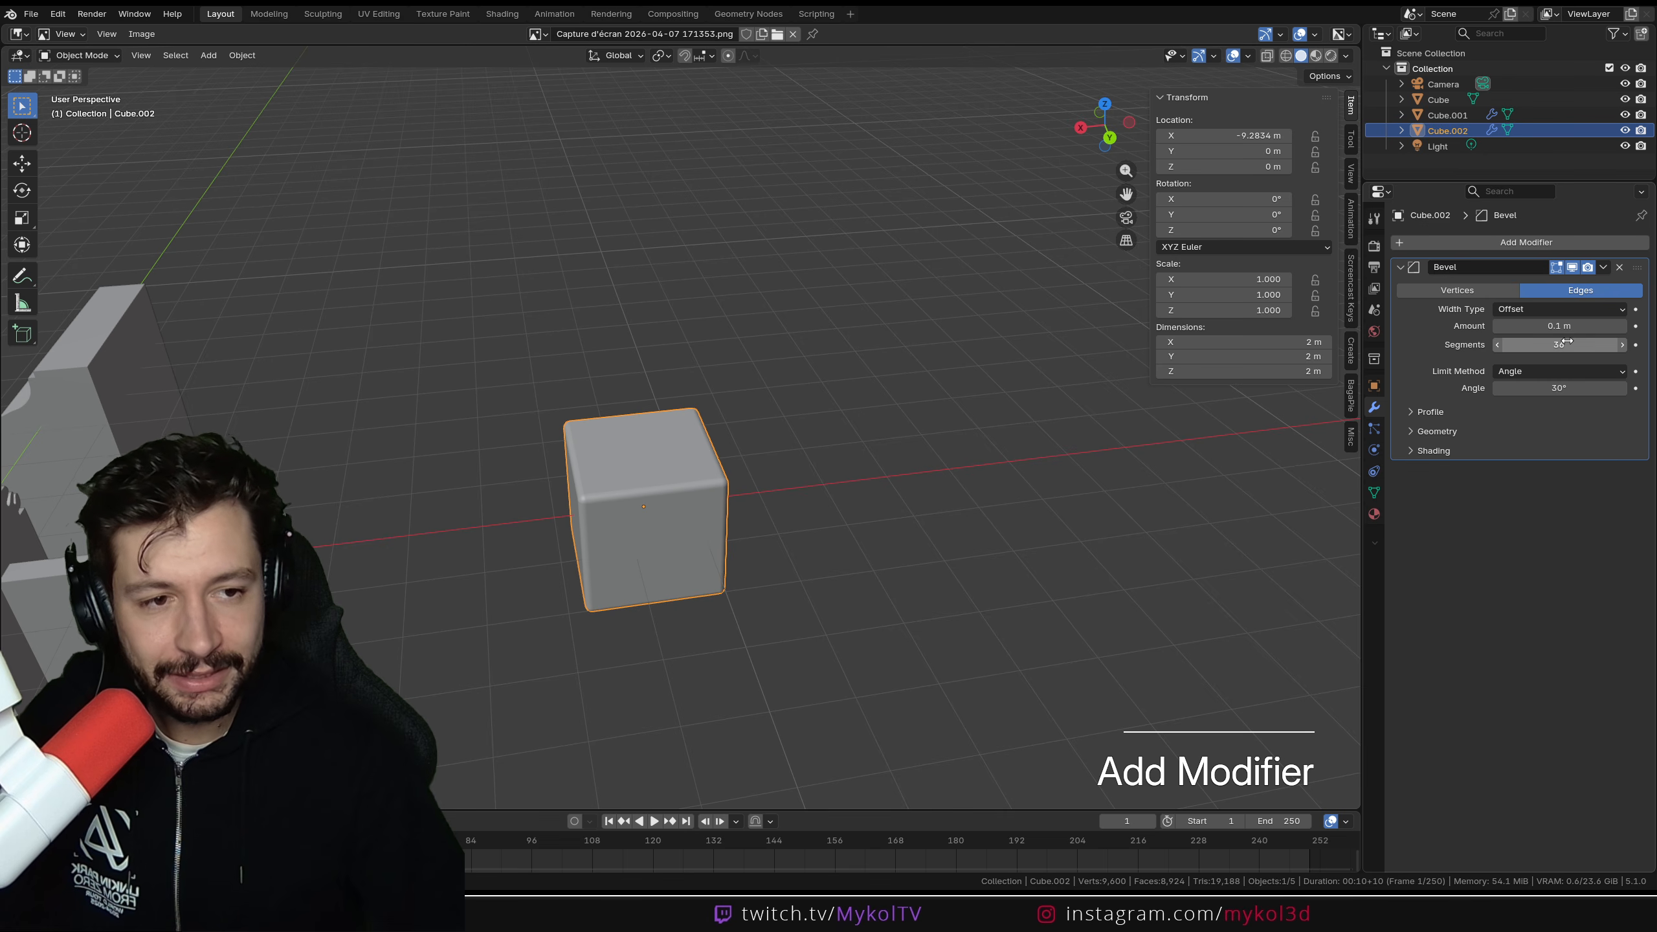
left_click_drag(1557, 326, 1598, 326)
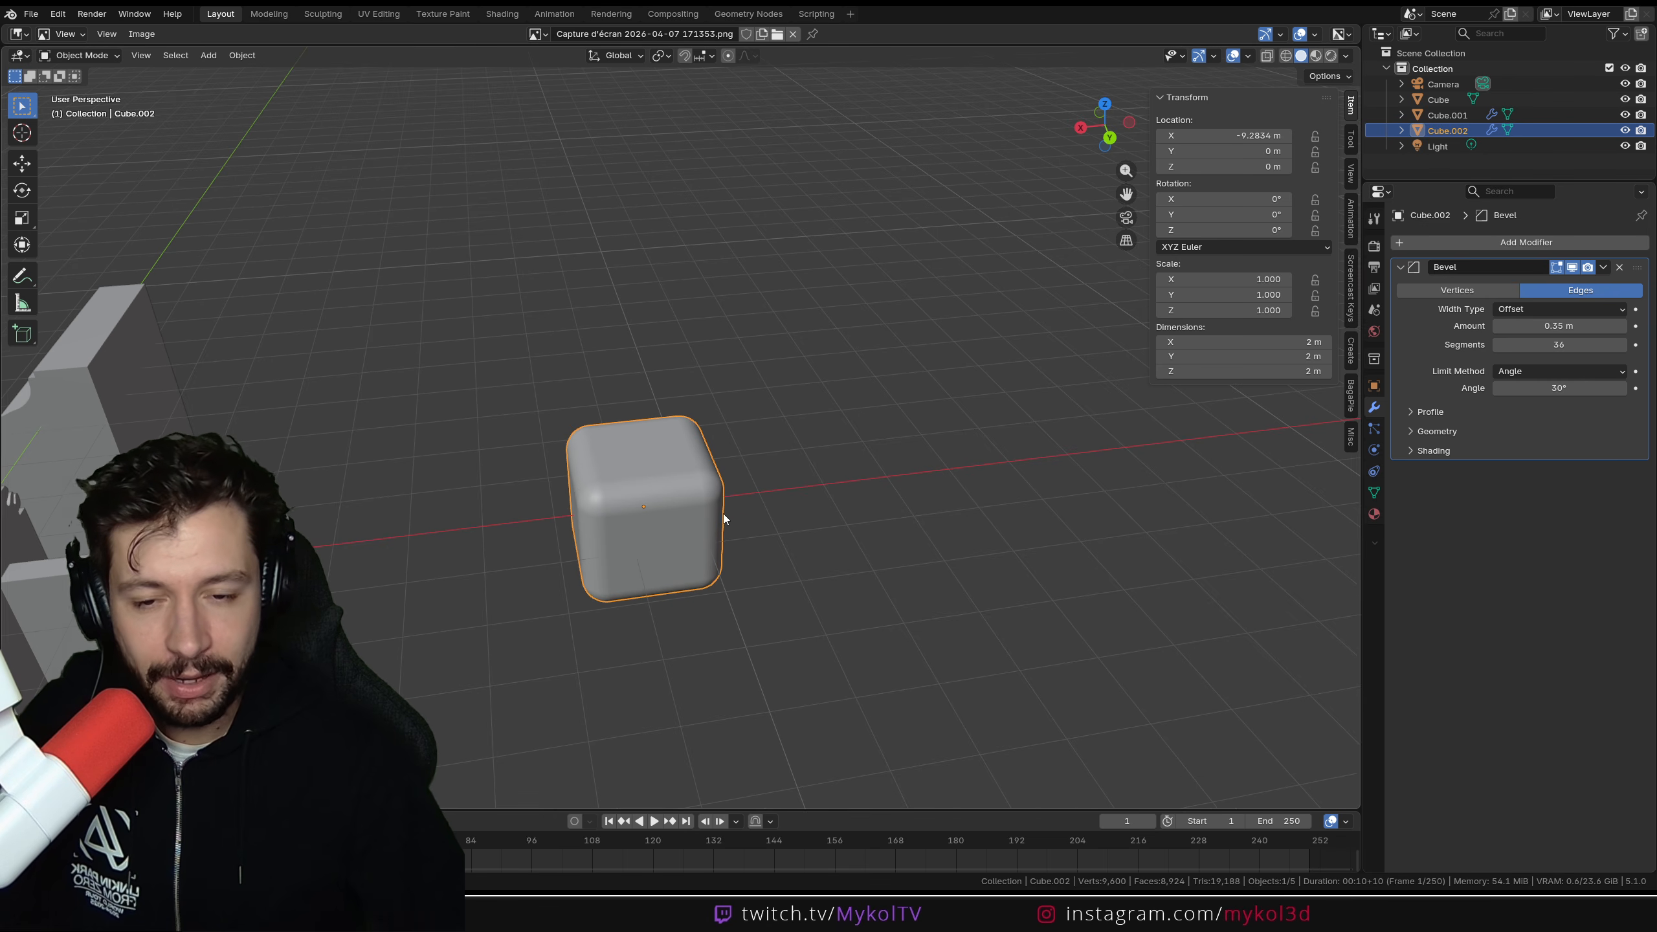
Step: Assign the new cube's upper +Y and -Y edges to a new vertex group named Bevel_Group
scroll(711, 528, "up", 4)
key("Tab")
middle_click_drag(658, 560, 733, 491)
key("Tab")
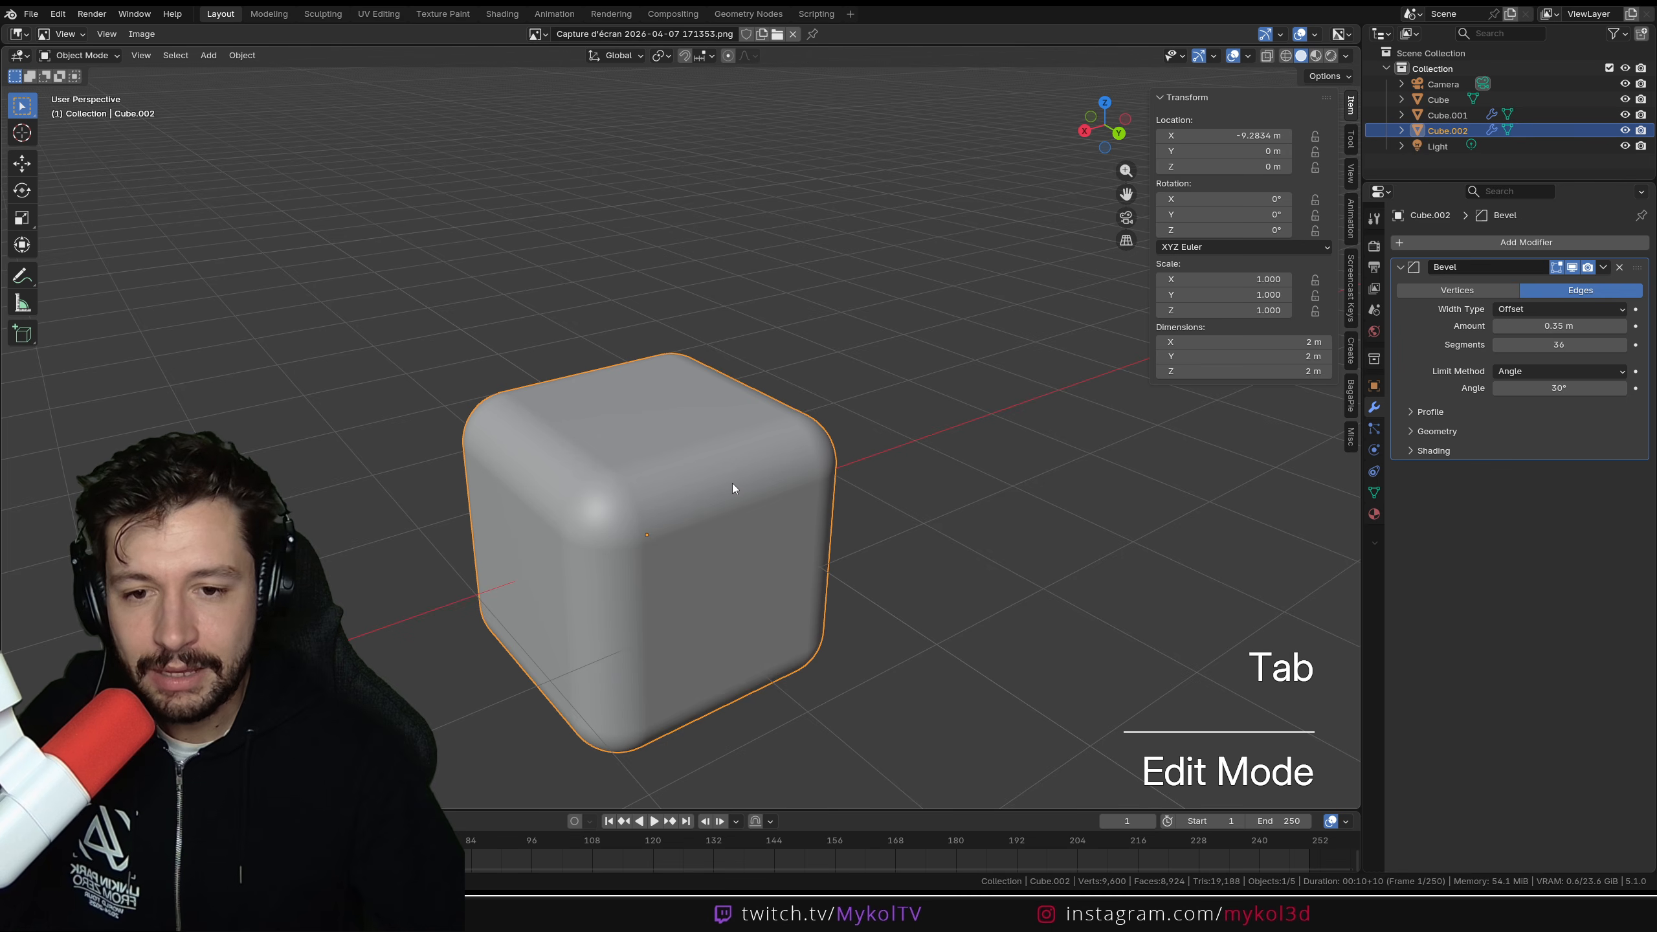
key("Tab")
left_click(725, 464)
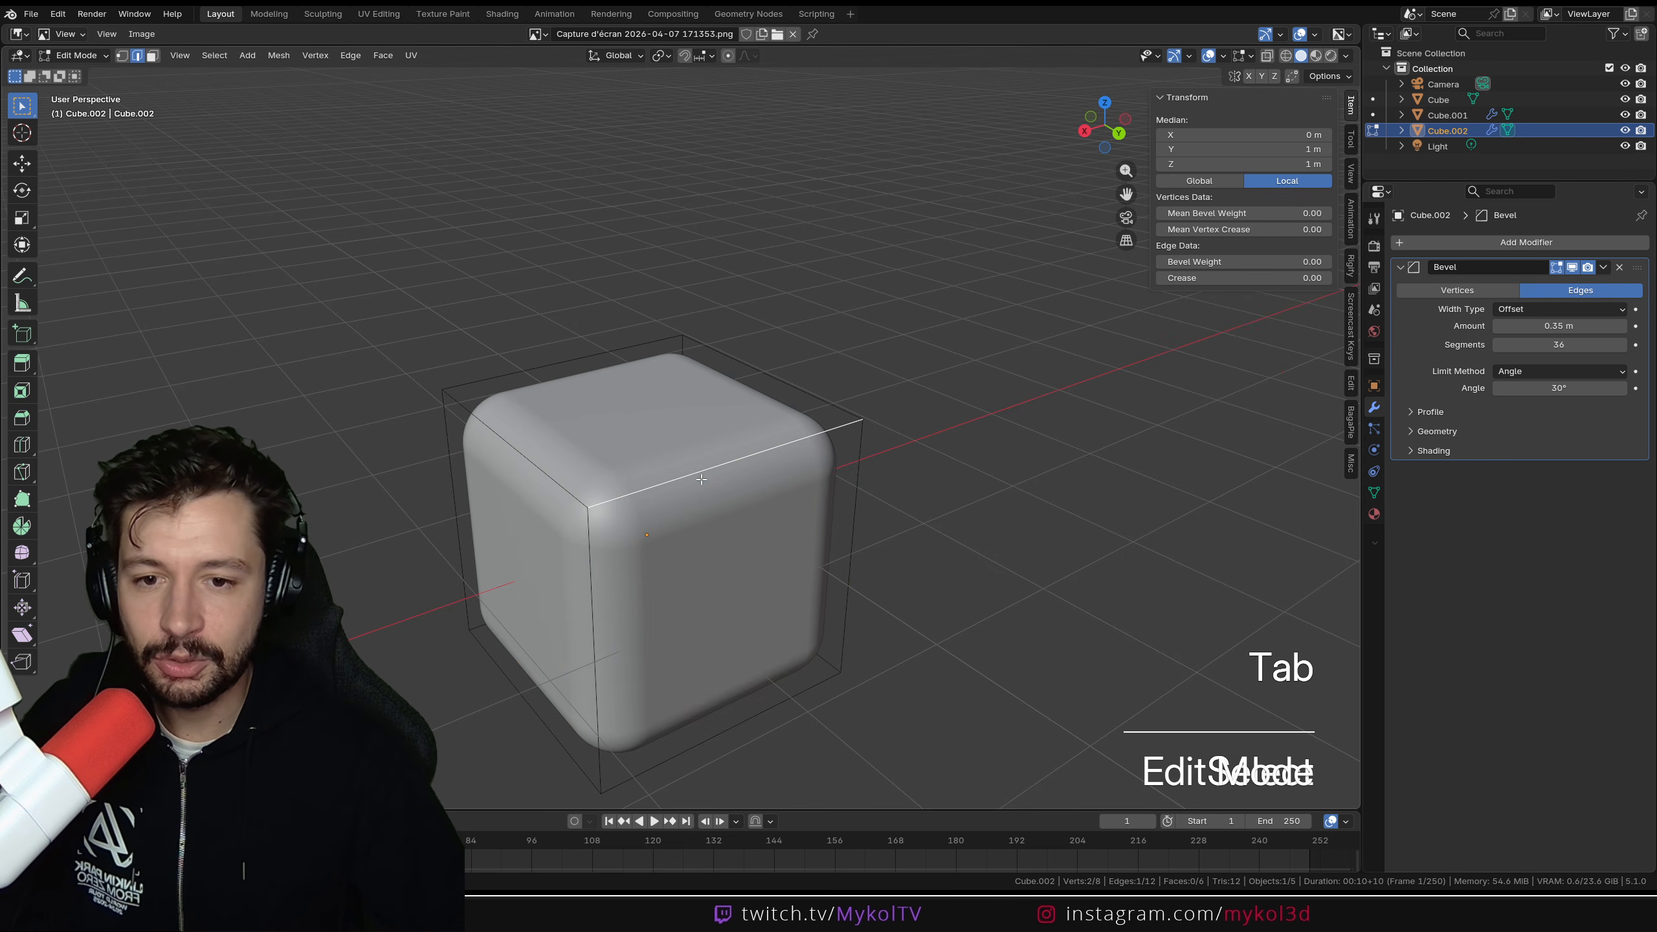
left_click(554, 365, "shift")
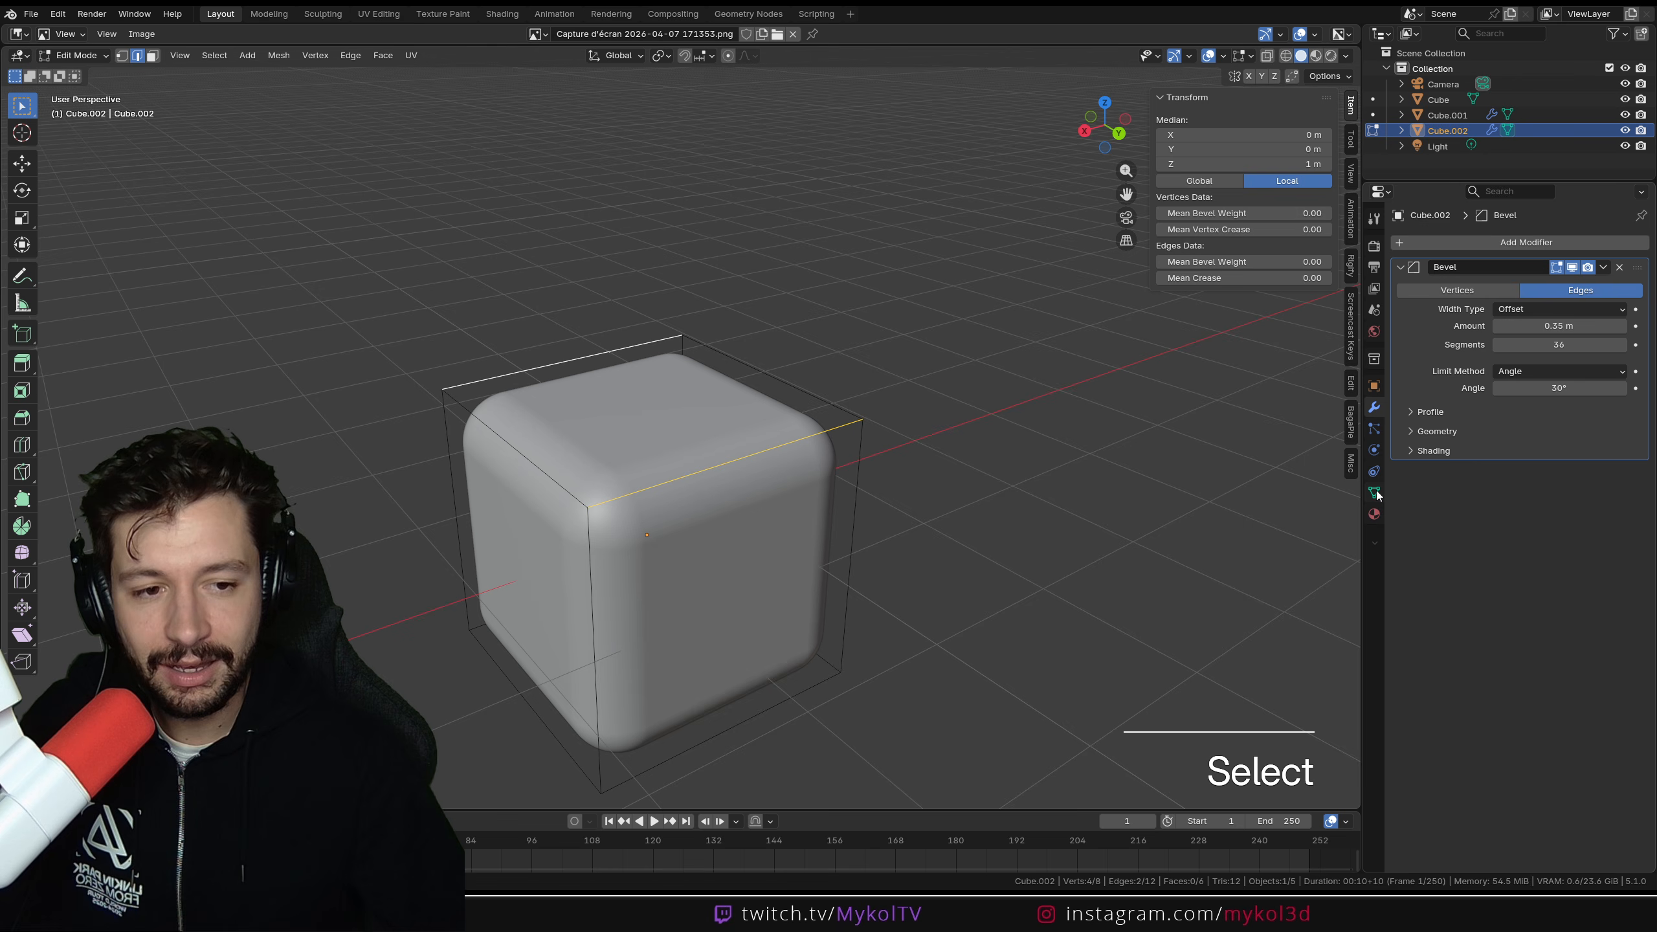
left_click(1374, 493)
left_click(1635, 291)
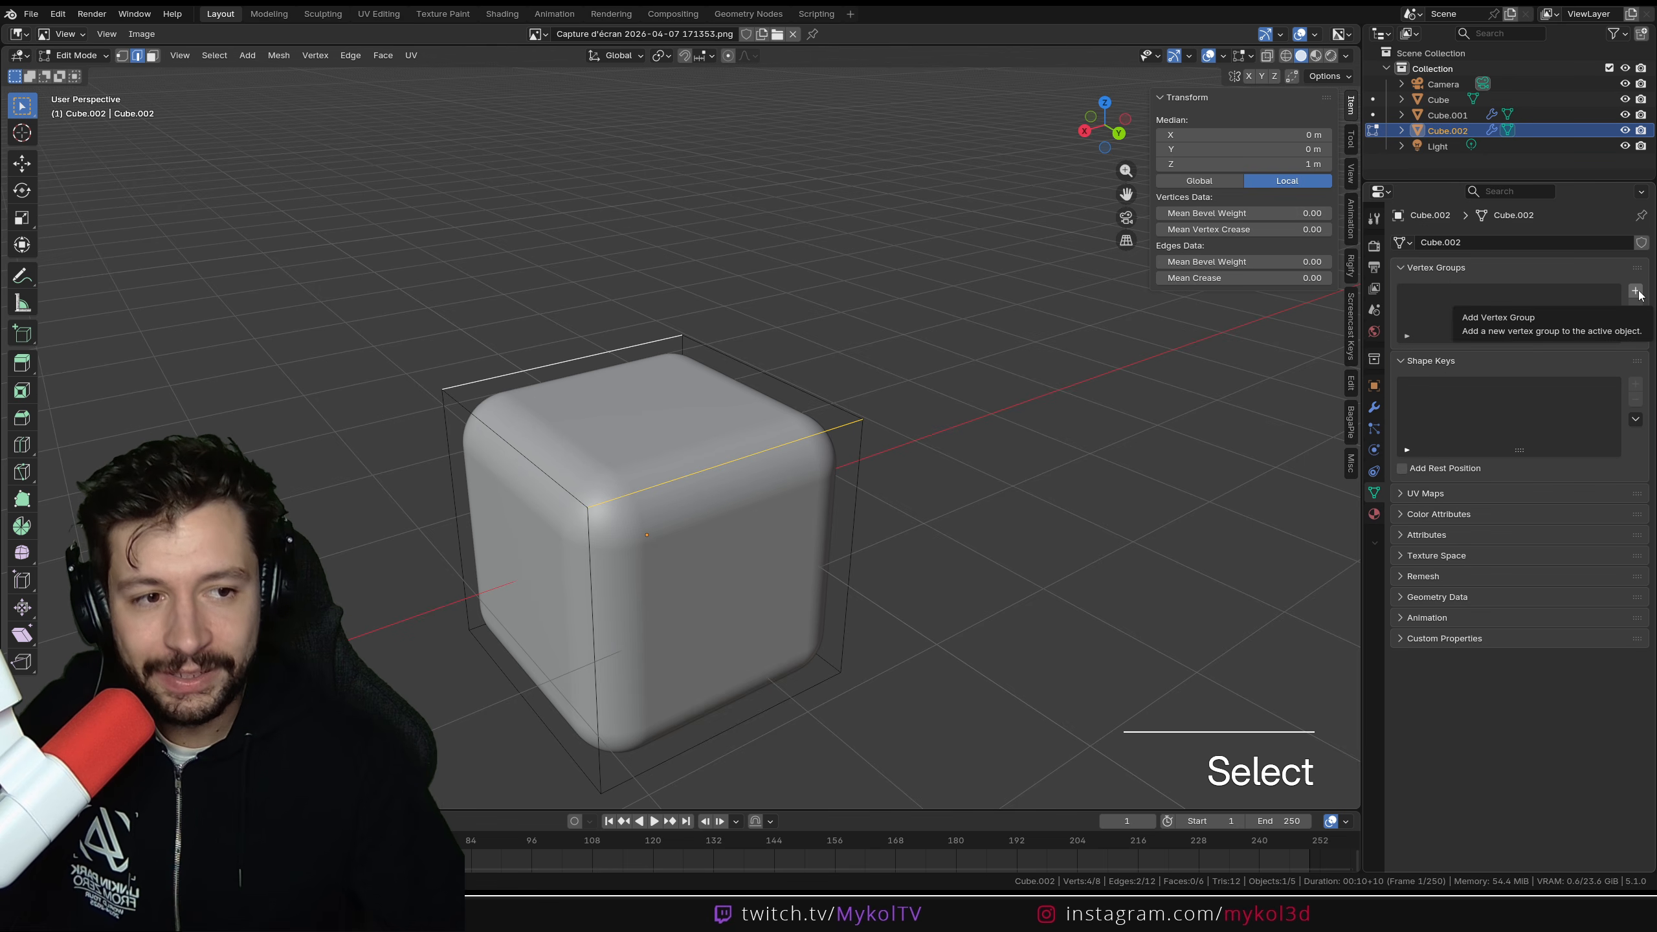
type("Be")
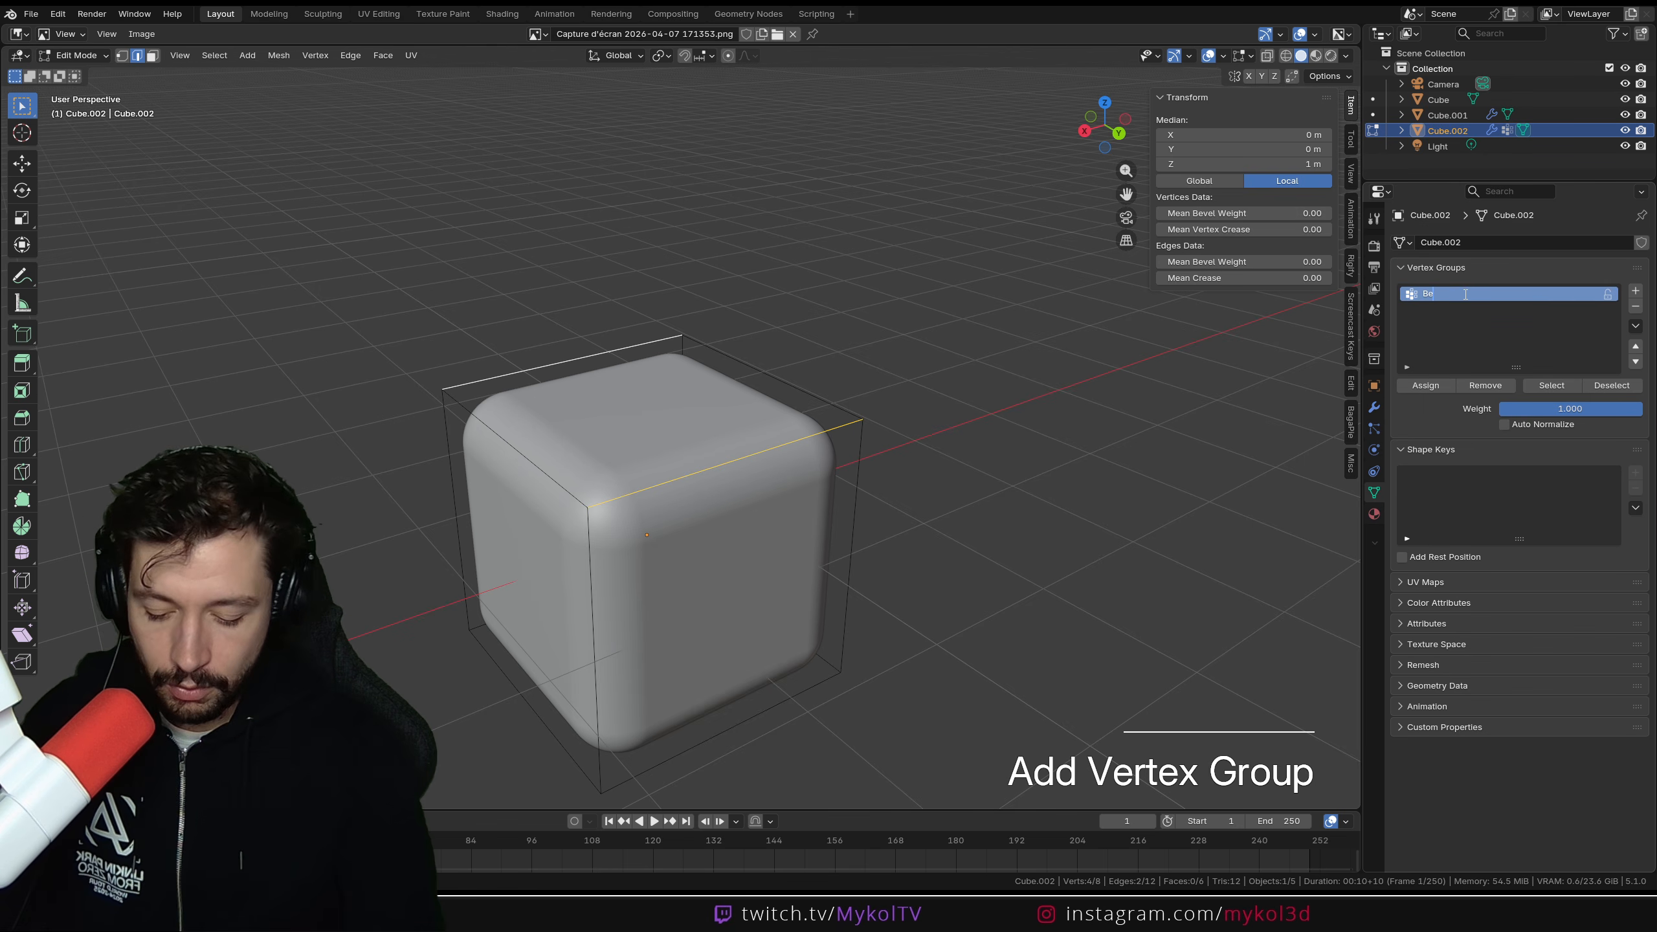
type("vel_Group")
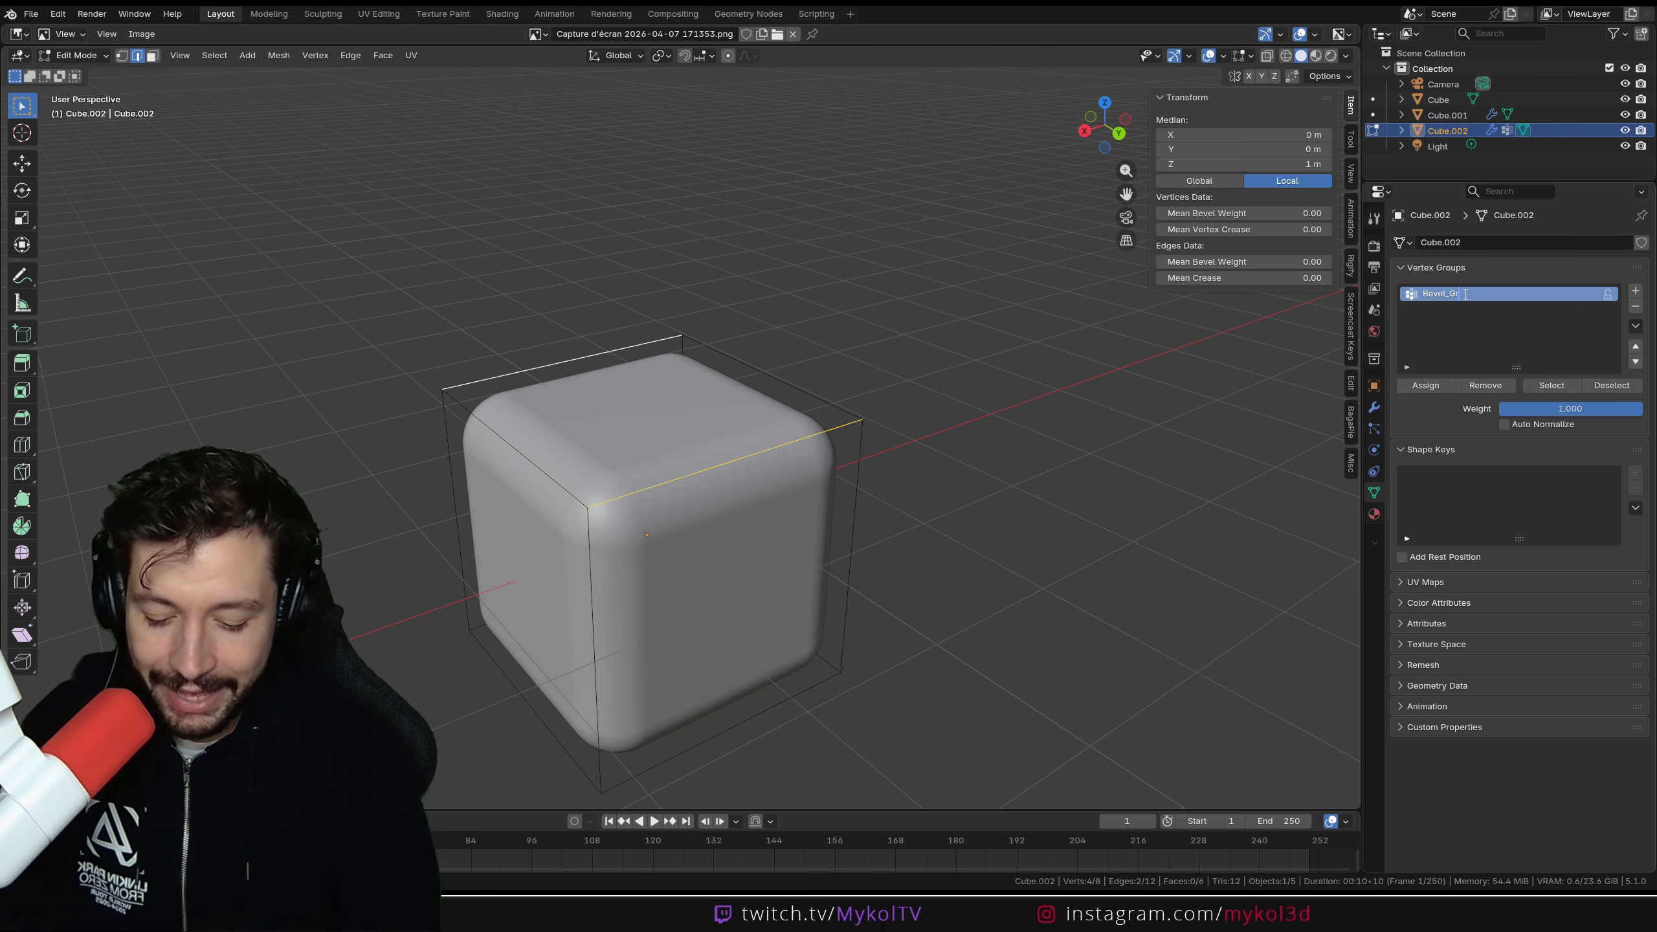
left_click(1428, 386)
Step: Limit the cube's Bevel modifier by vertex group, using Bevel_Group as the group
left_click(1374, 409)
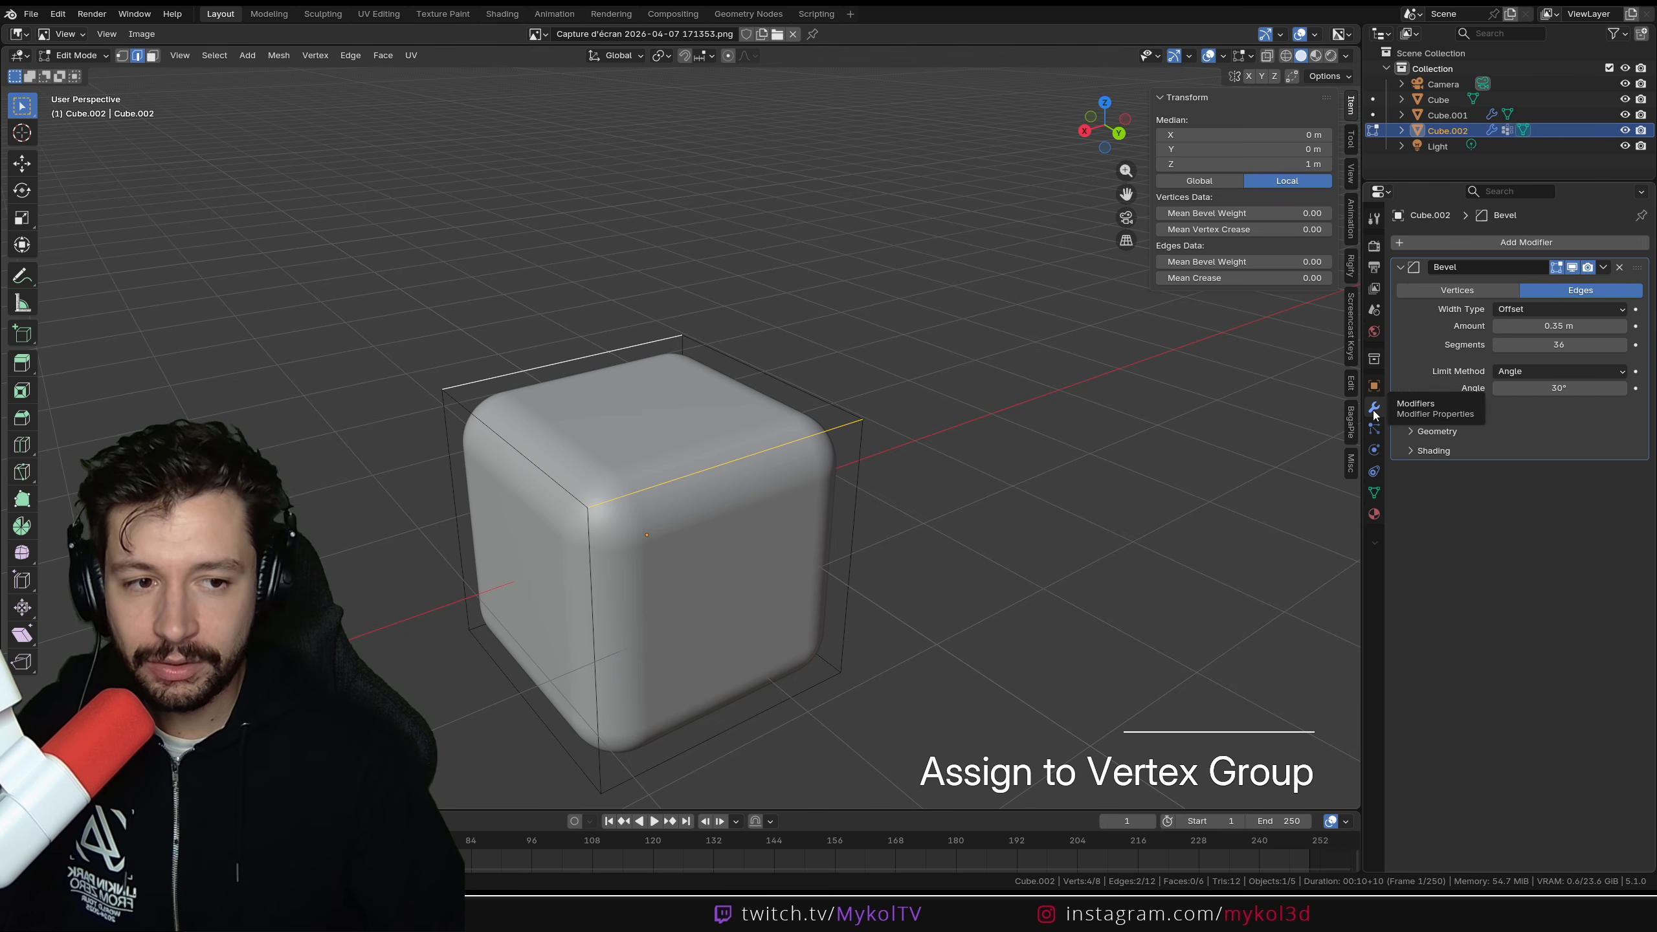
left_click(1538, 372)
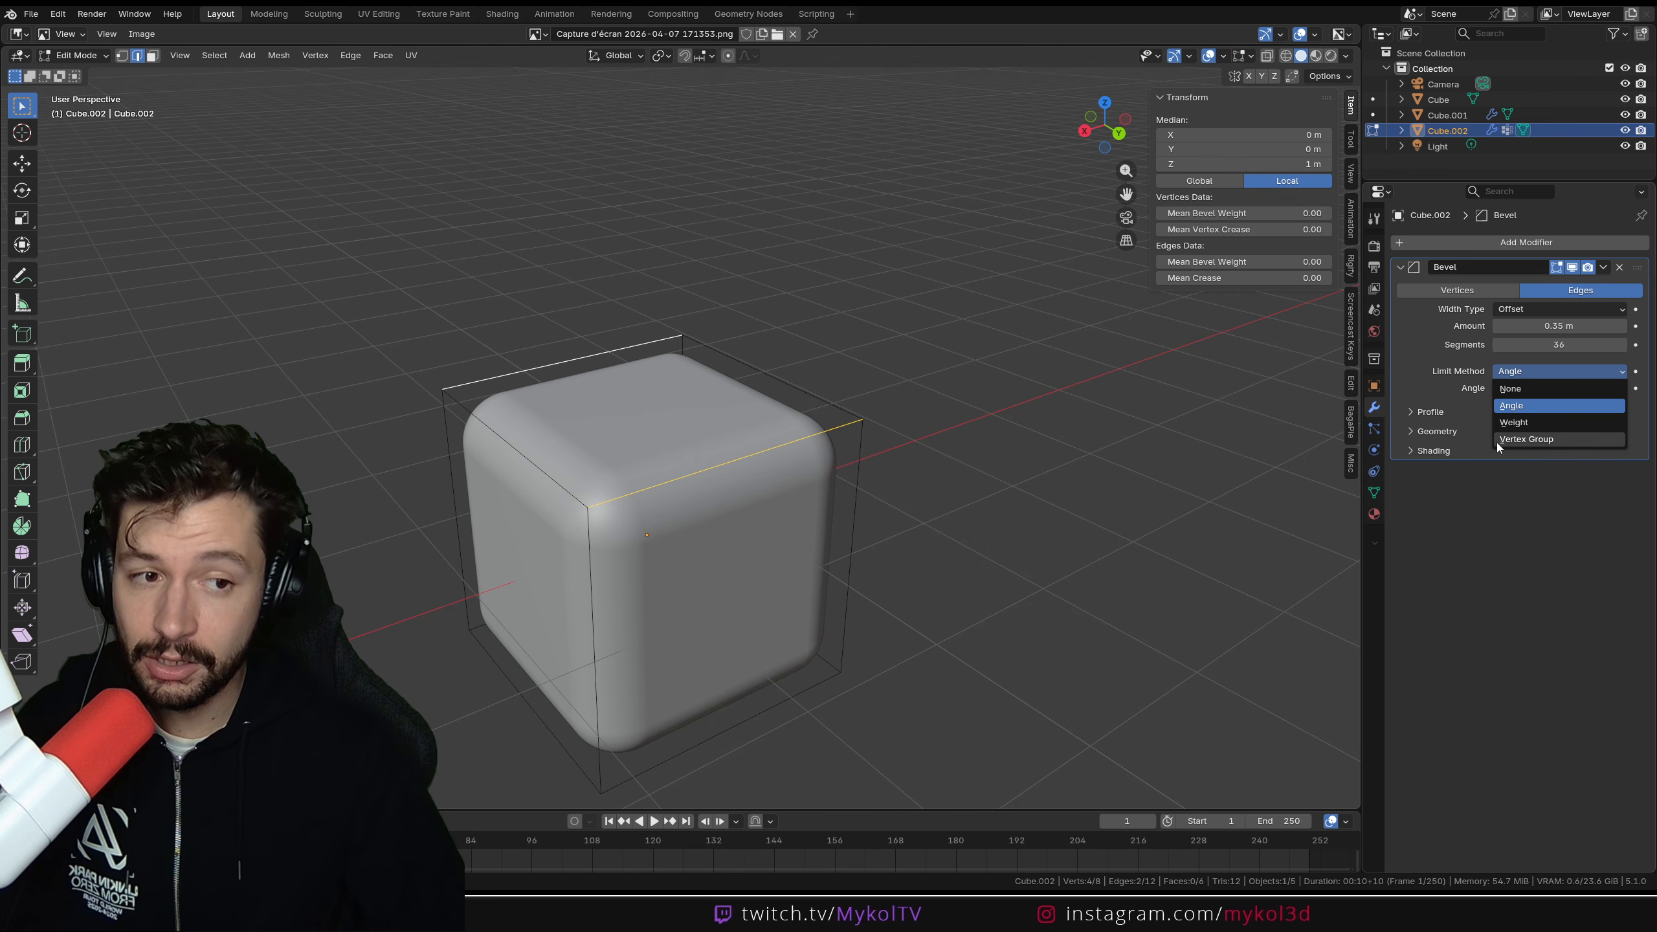
left_click(1530, 438)
left_click(1523, 388)
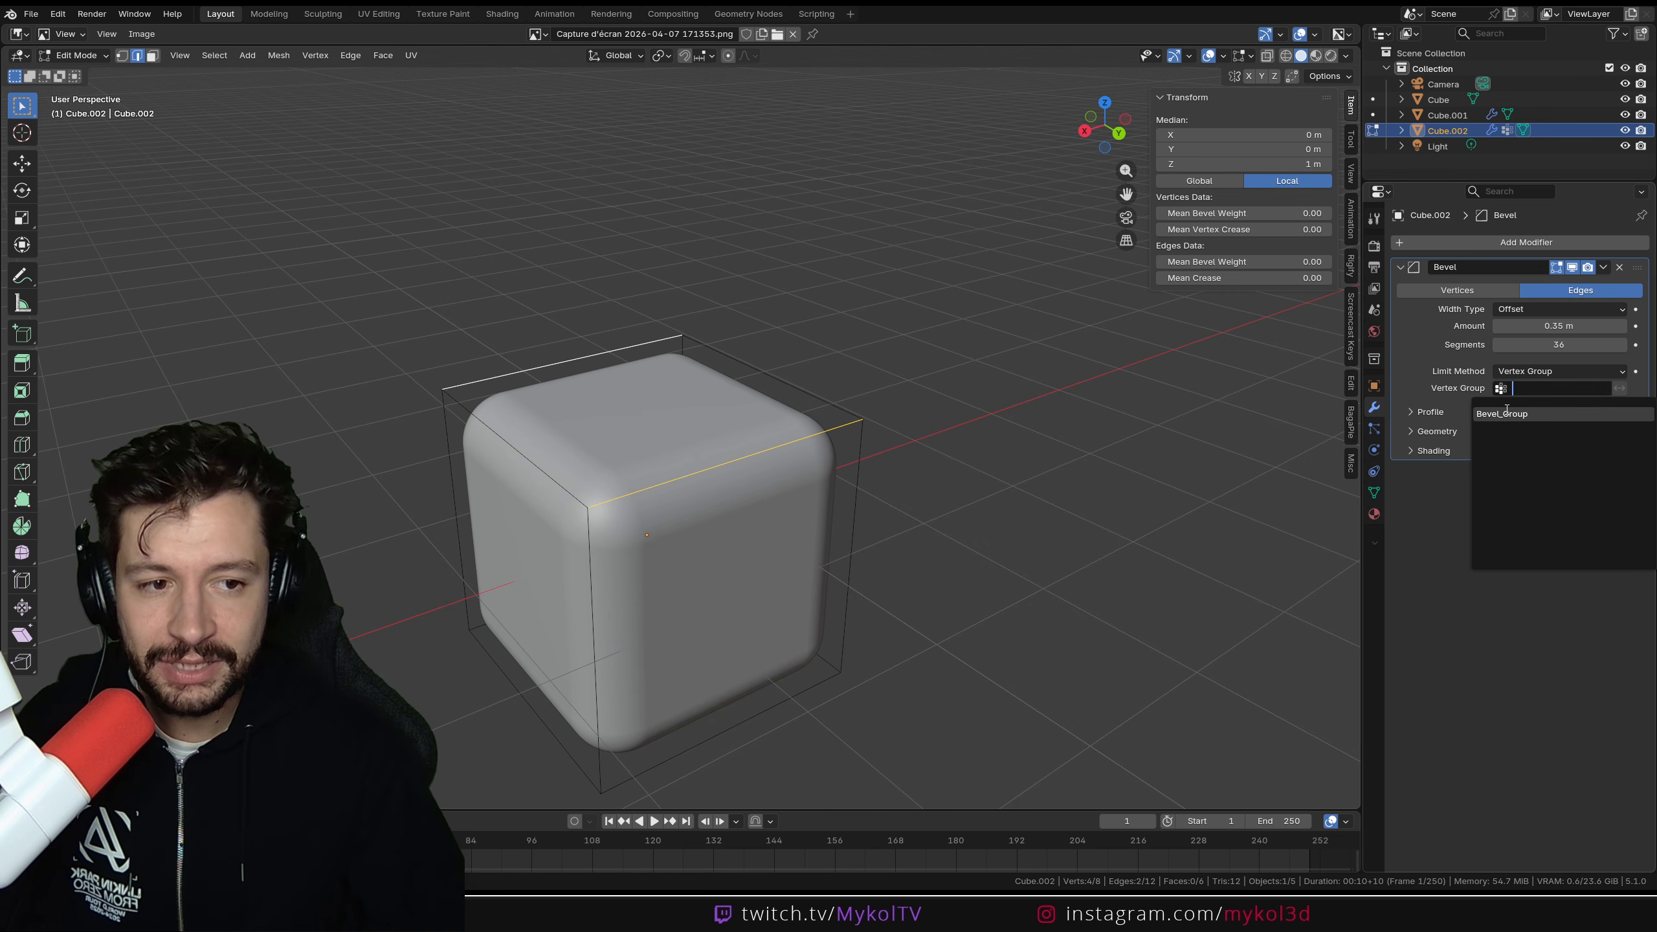
left_click(1505, 413)
middle_click_drag(730, 457, 650, 501)
left_click(651, 501)
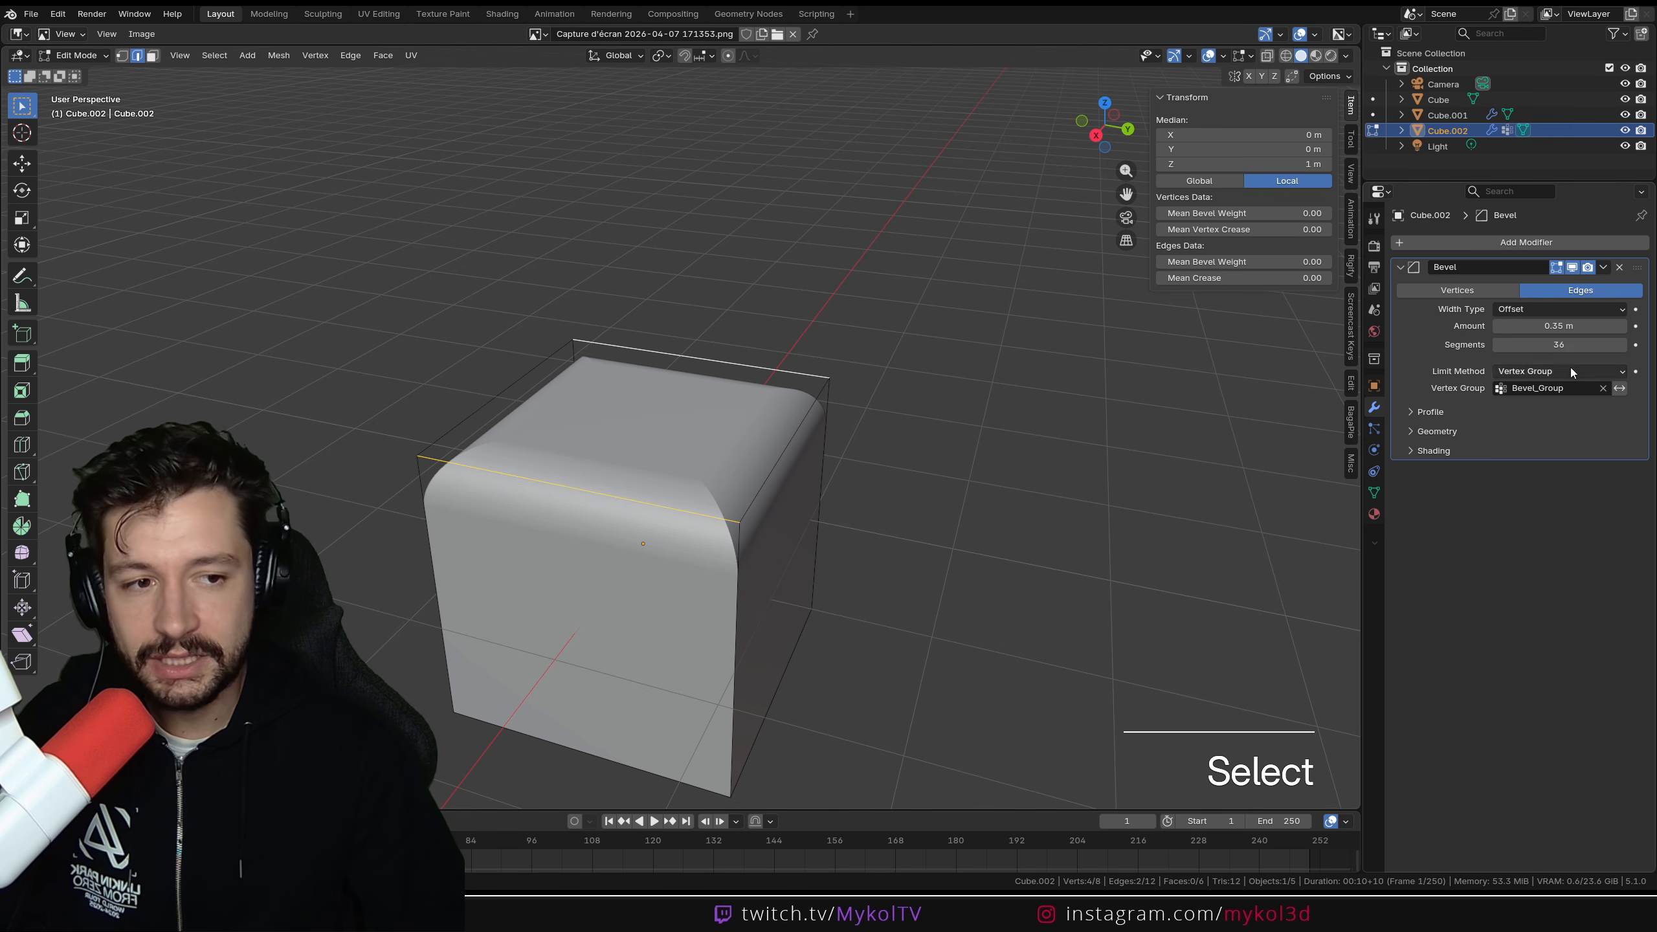
Step: Assign the cube's vertical edge at X -1 m, Y 1 m to Bevel_Group
left_click(1374, 491)
left_click(1421, 389)
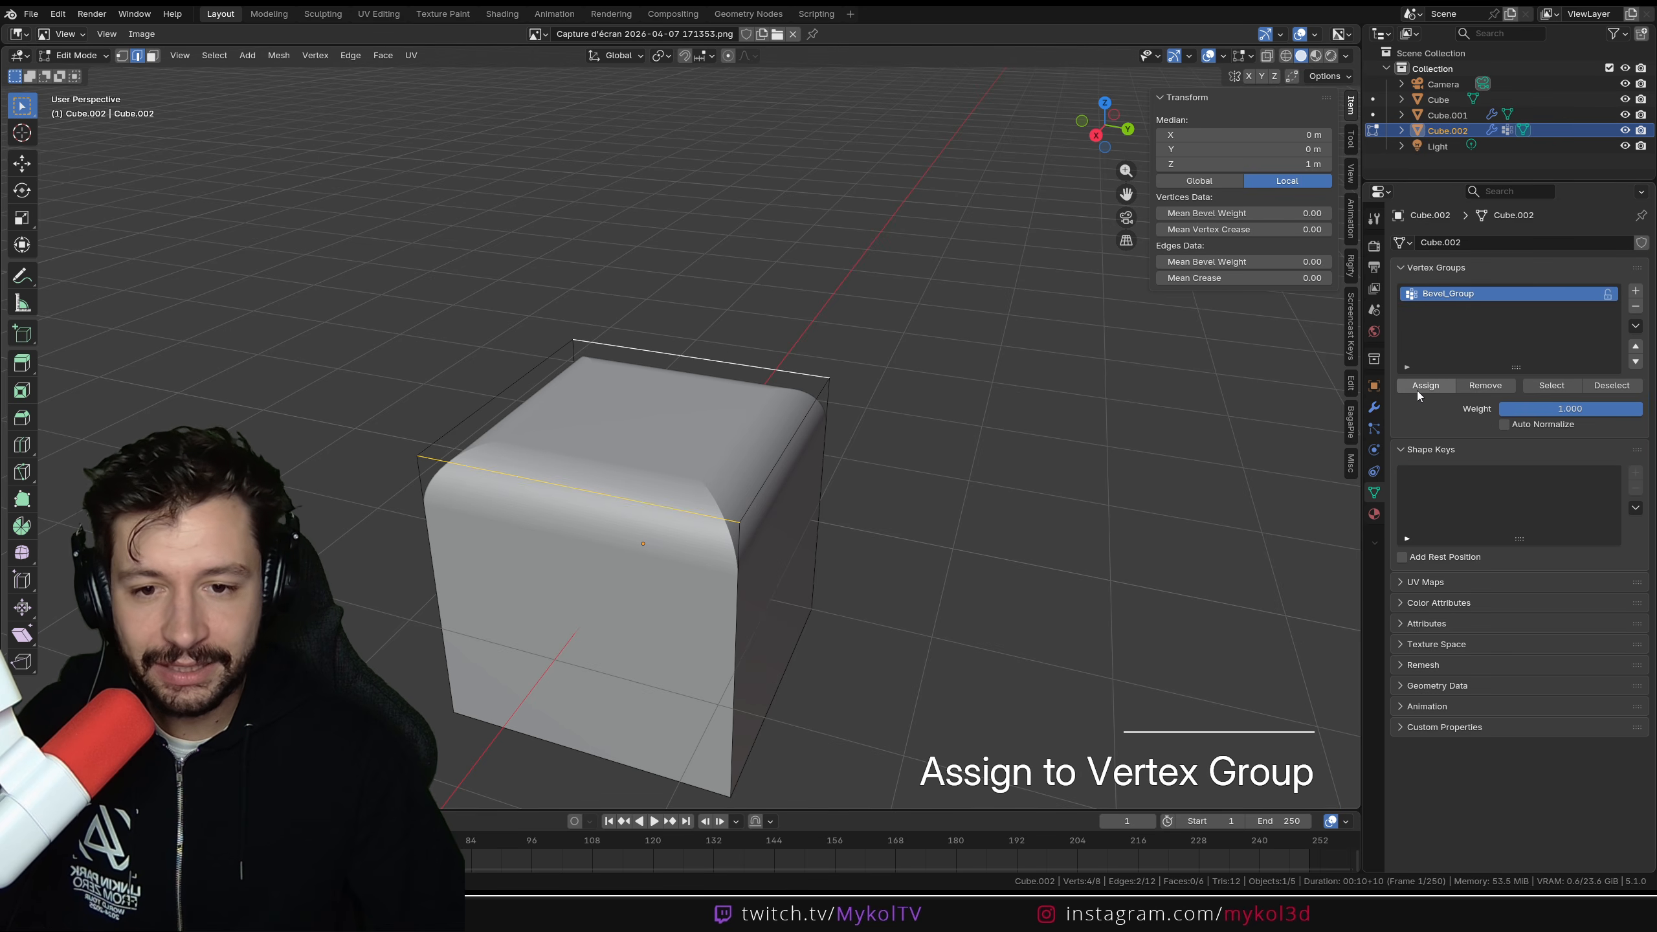
middle_click_drag(797, 496, 809, 455)
left_click(683, 430)
left_click(1425, 387)
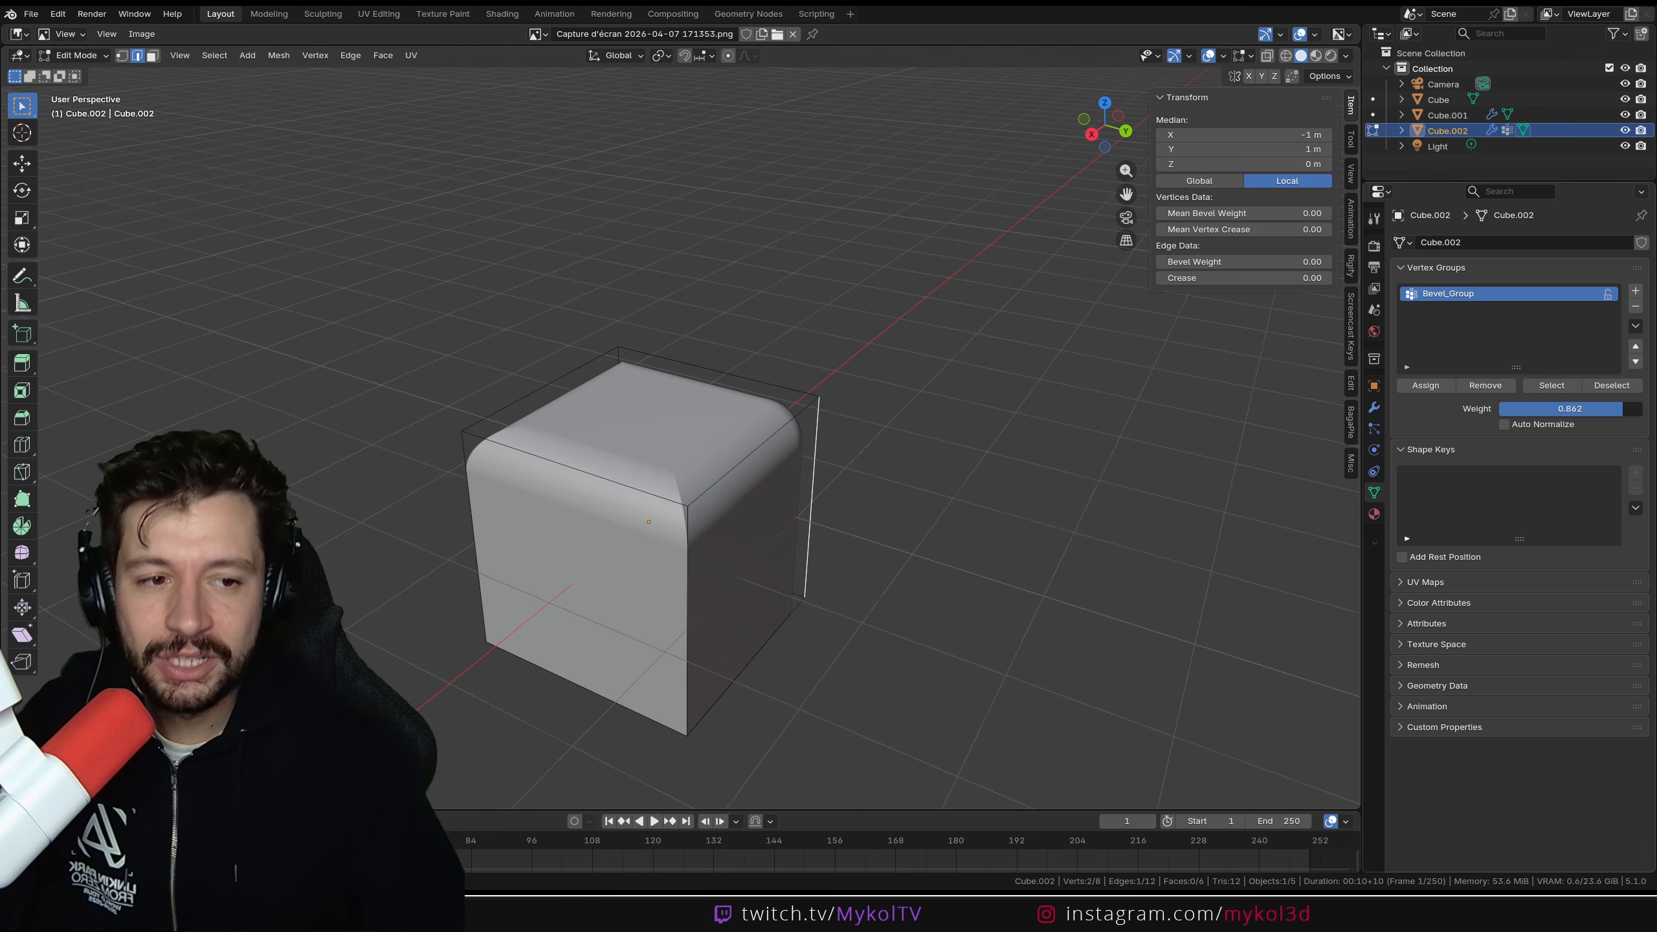
Step: Assign the cube's vertical edge at X 1 m, Y 1 m to Bevel_Group with weight 0.254, then raise the weight setting to 0.674
left_click_drag(1536, 408, 1534, 409)
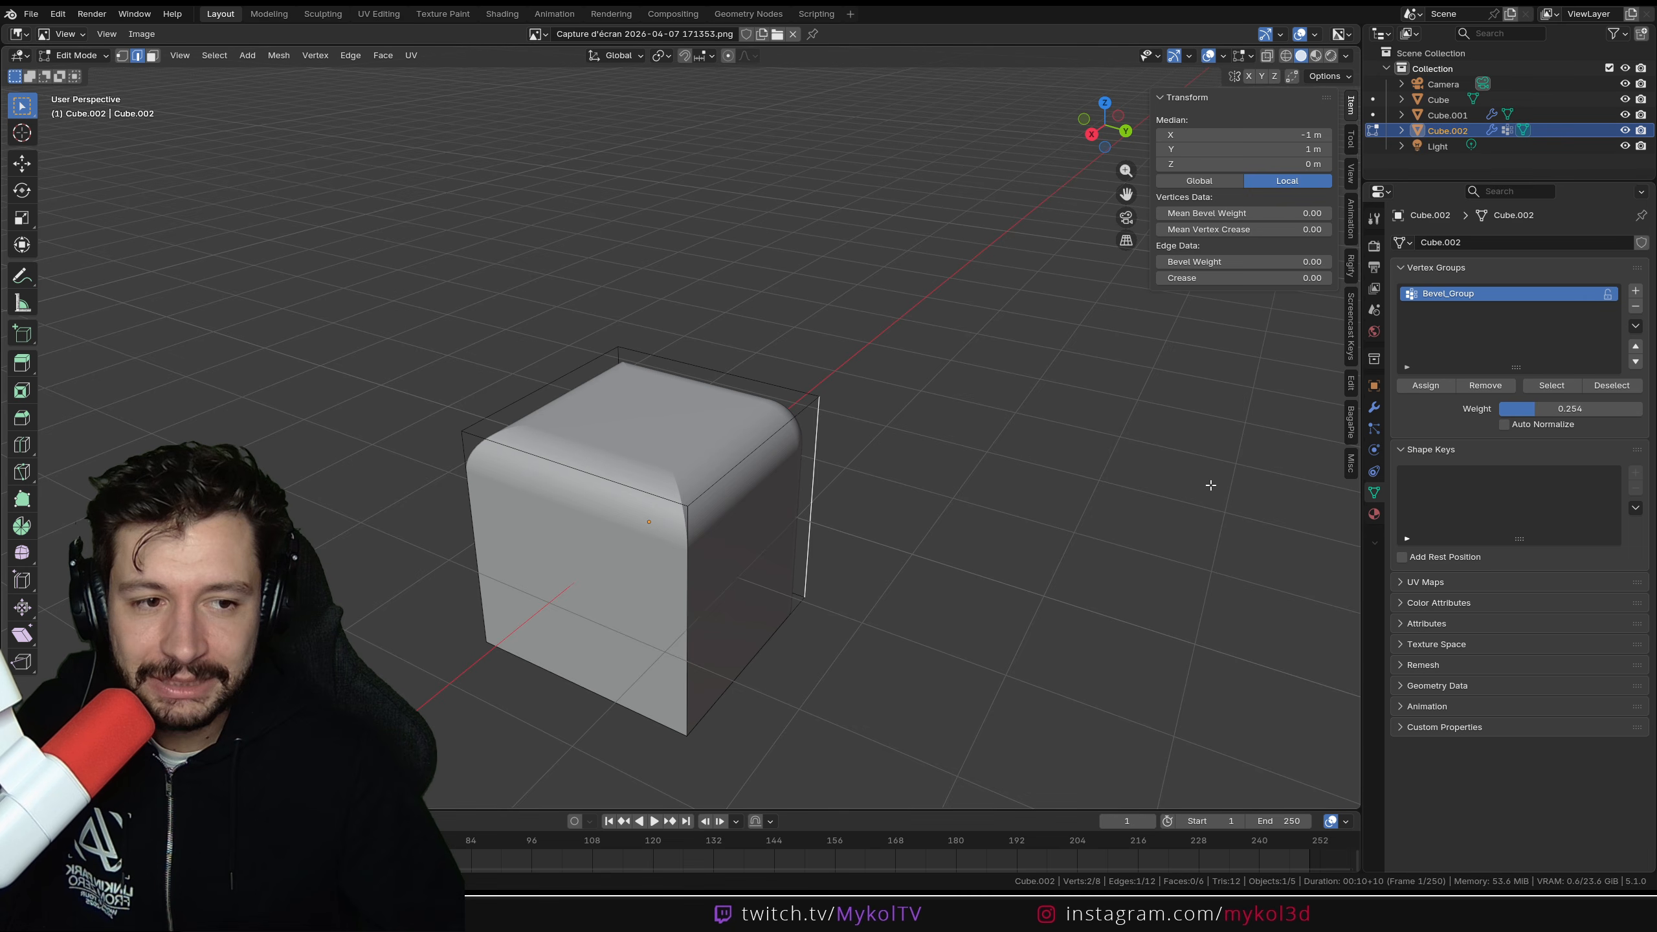
left_click(700, 622)
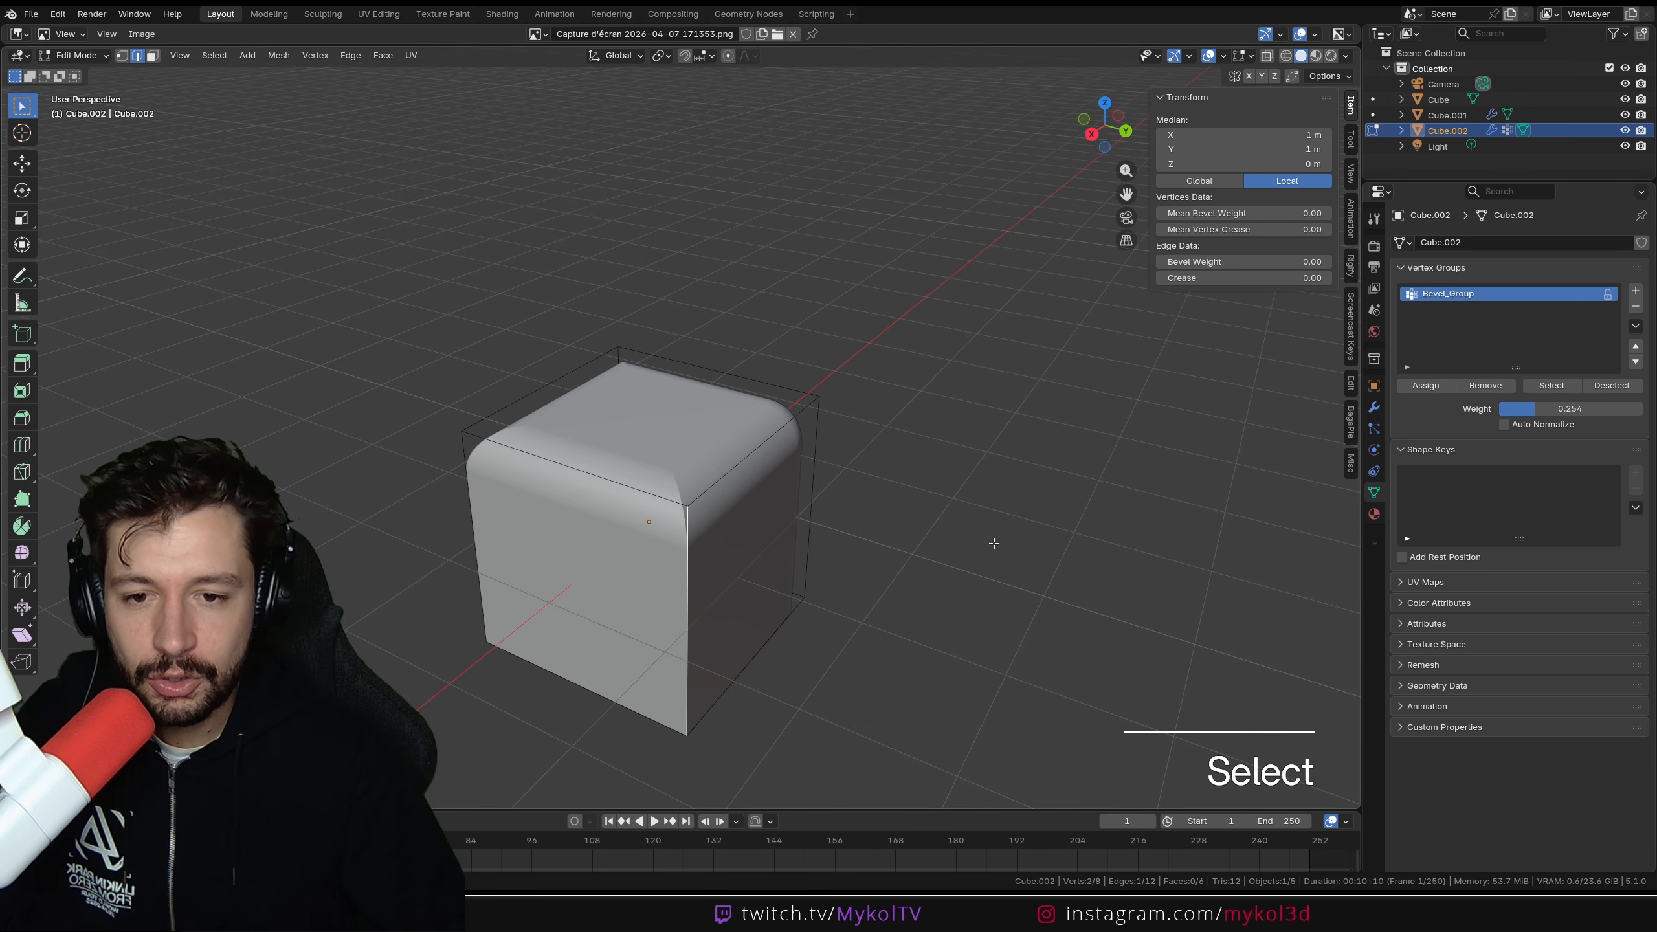
left_click(1425, 385)
middle_click_drag(718, 509, 1266, 429)
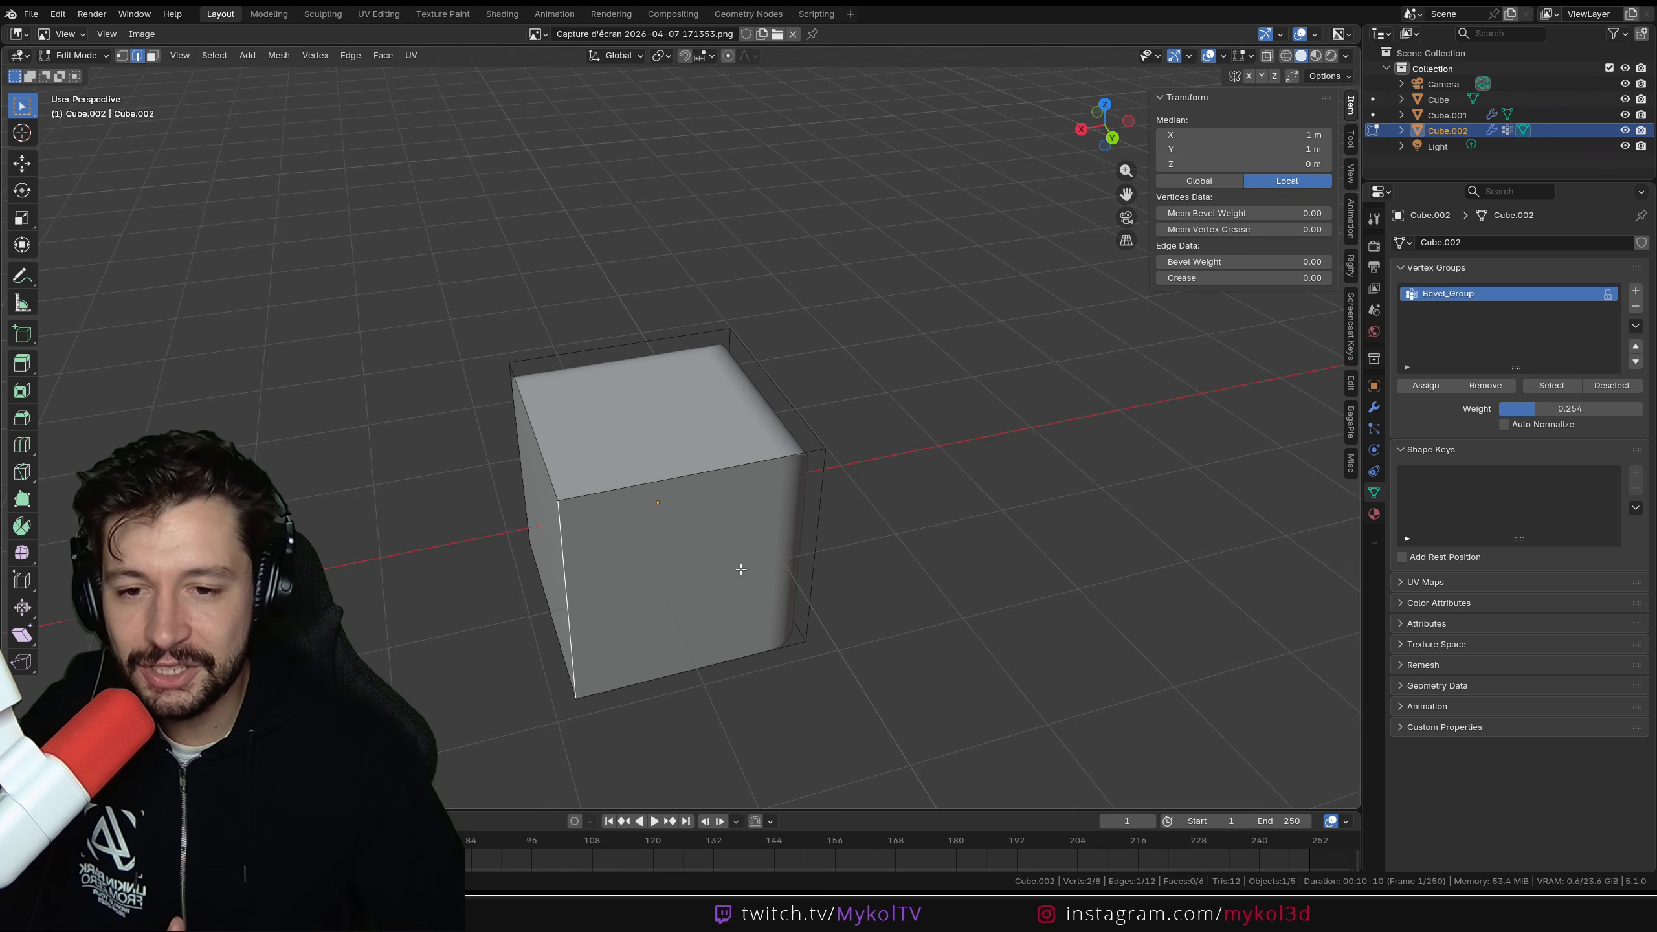
middle_click_drag(741, 569, 396, 574)
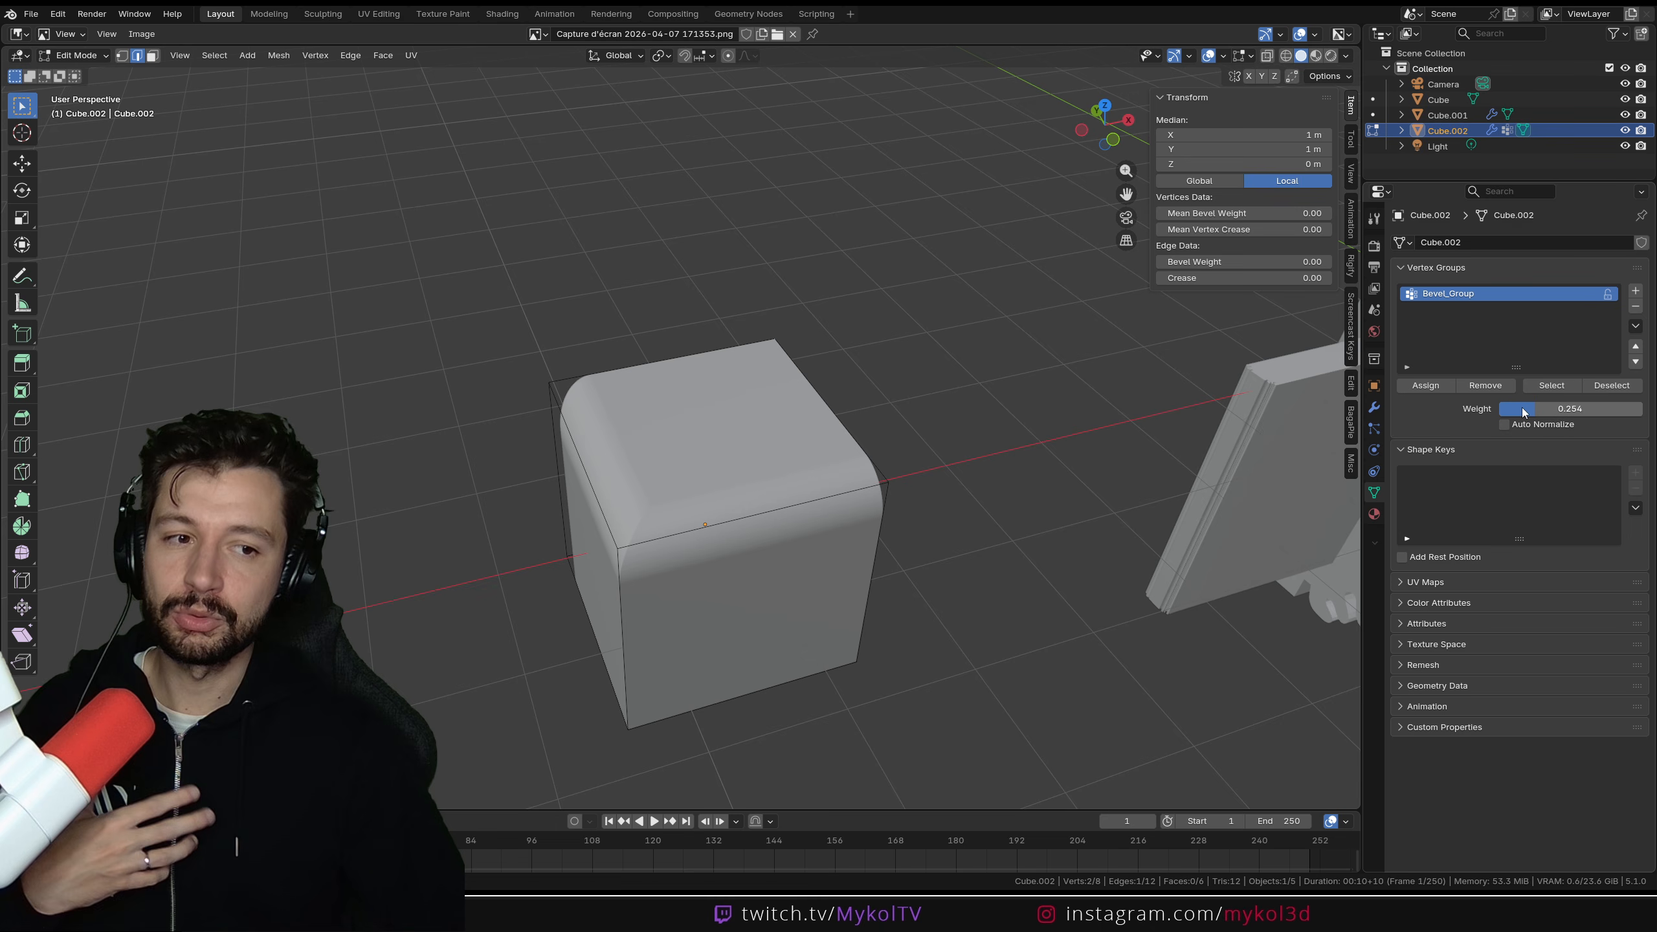
left_click_drag(1543, 416, 1596, 409)
middle_click_drag(479, 561, 796, 532)
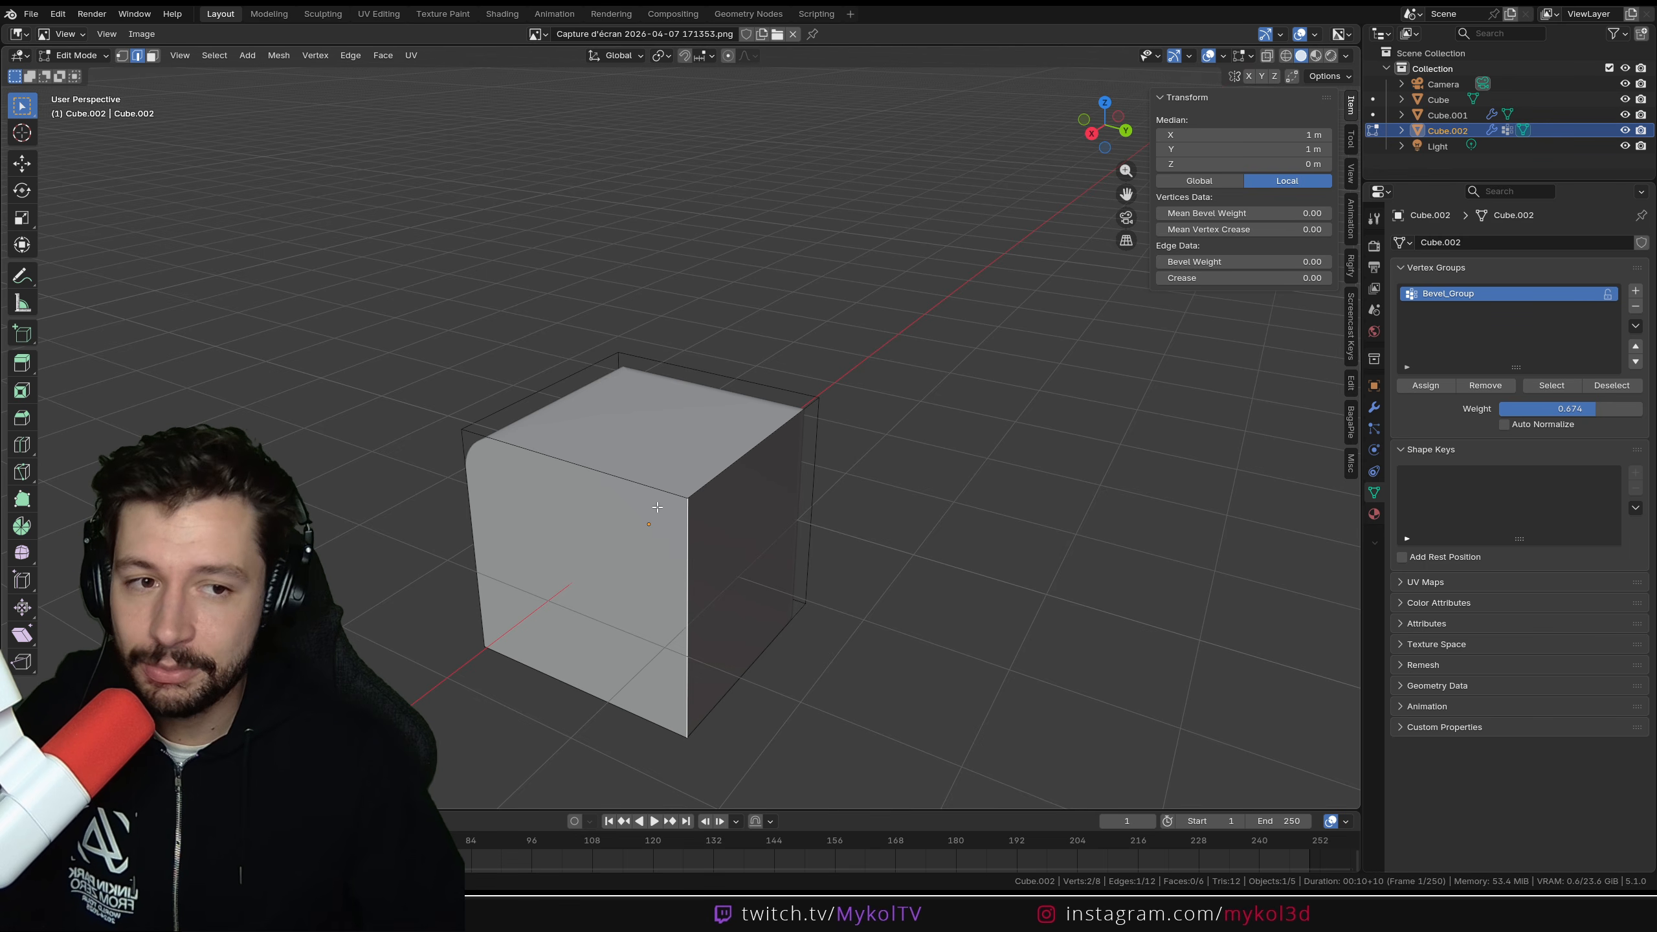
Step: Leave Edit Mode and delete the vertex-group demonstration cube
scroll(646, 511, "down", 6)
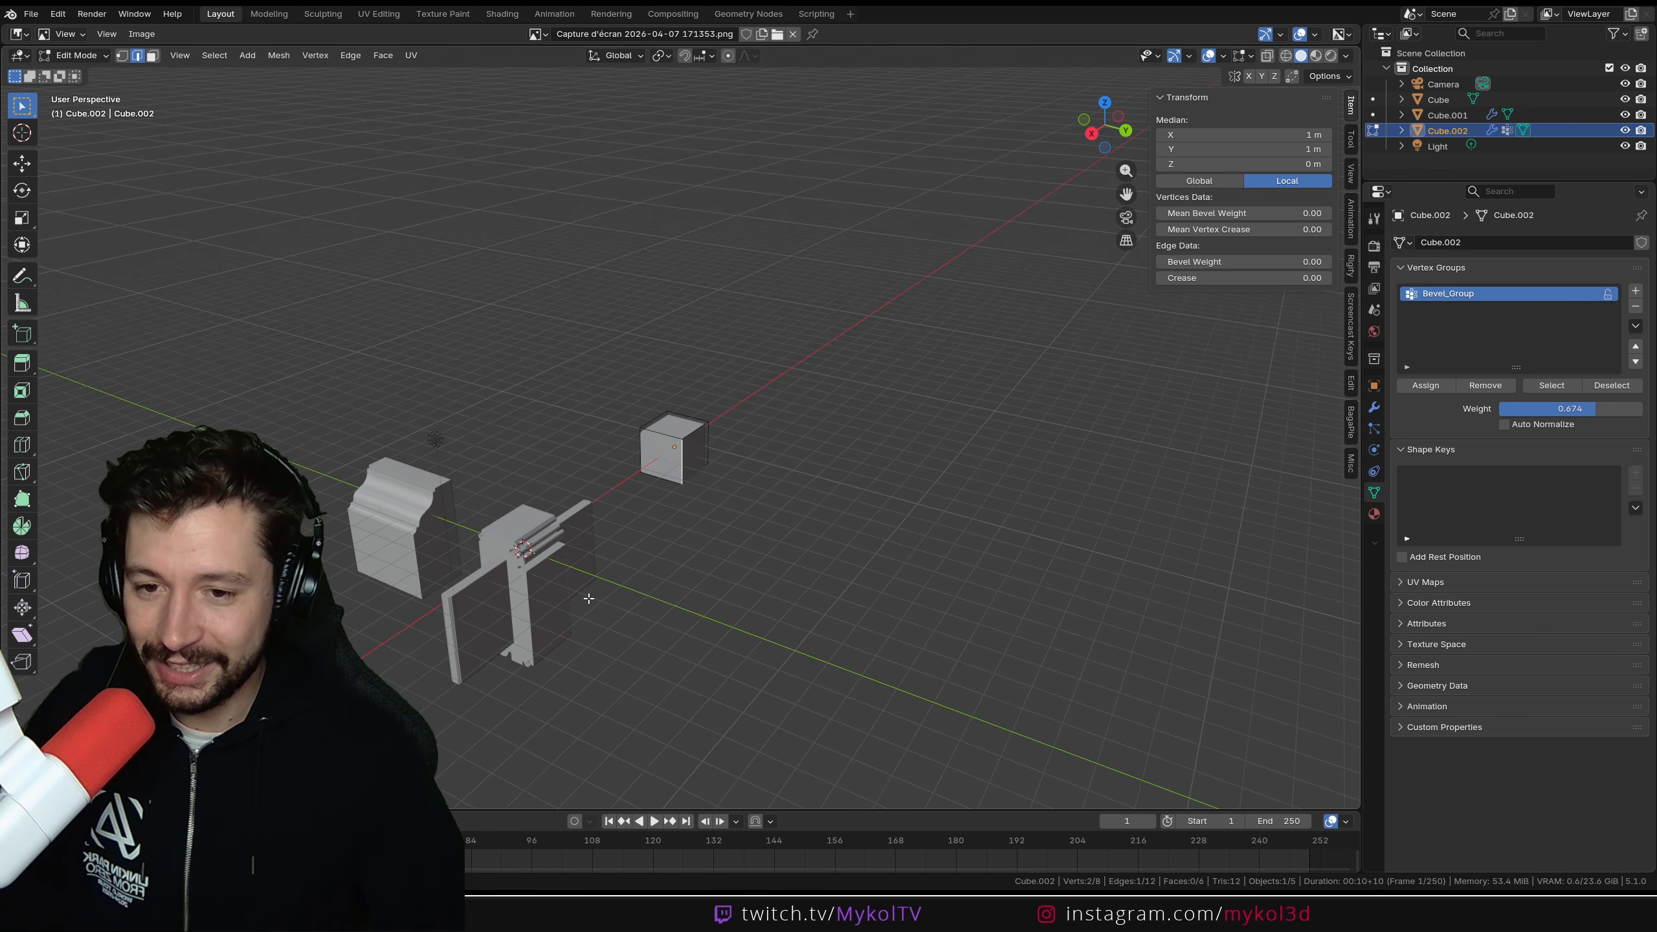
middle_click_drag(588, 598, 757, 507, "shift")
key("Tab")
scroll(893, 393, "up", 4)
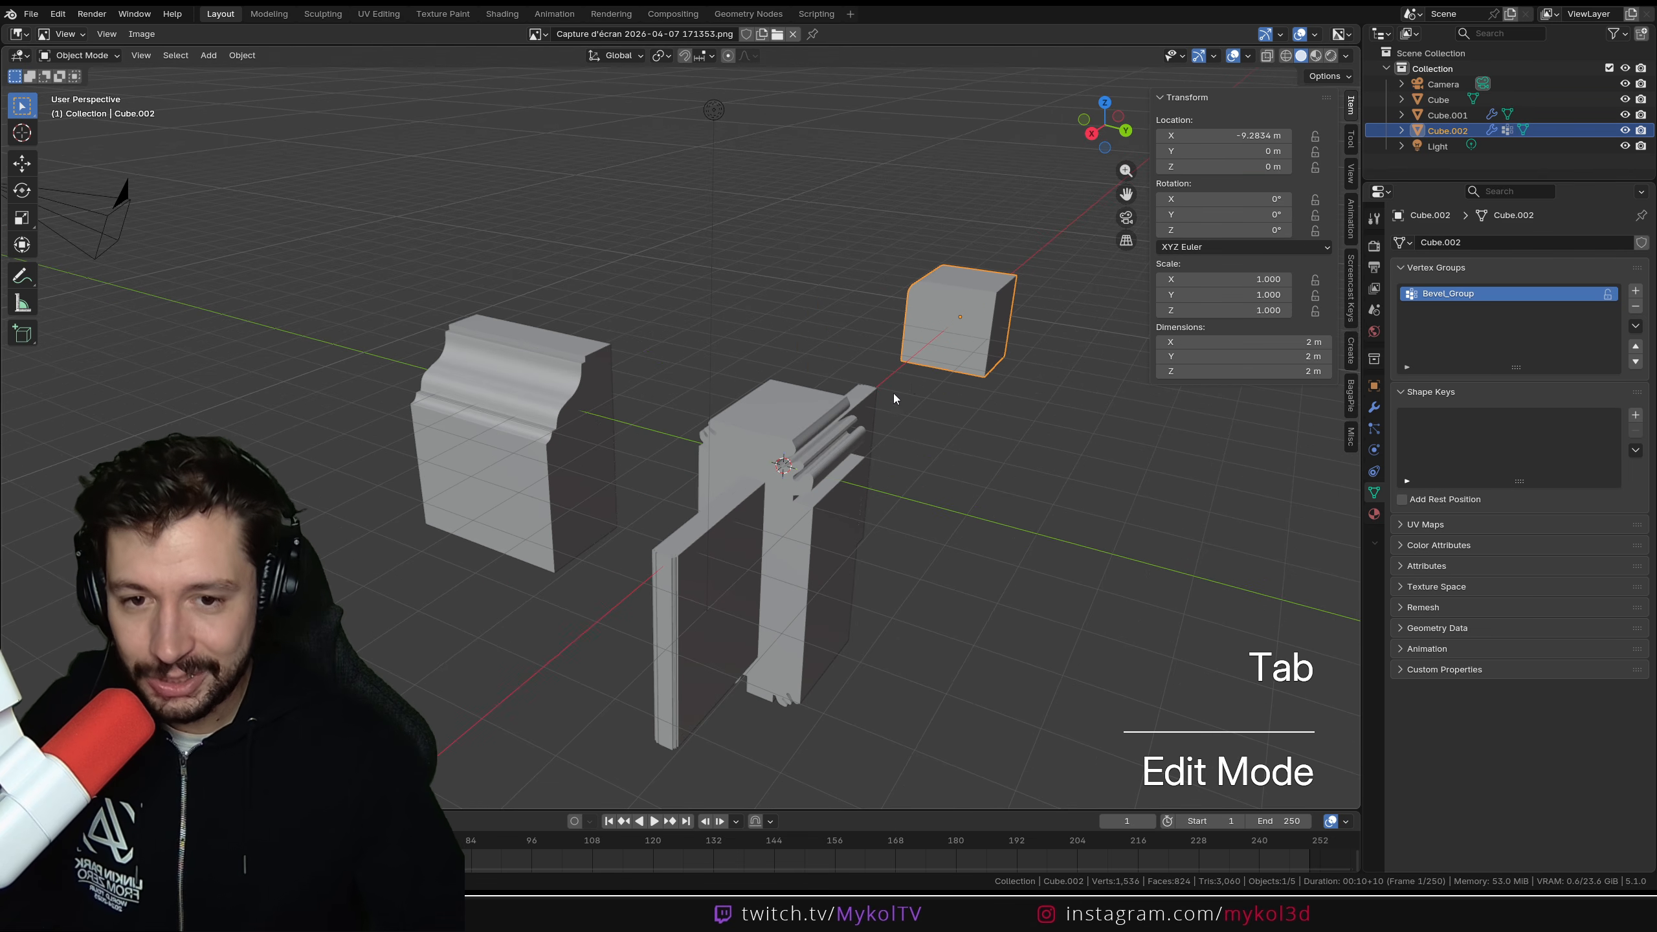
key("Delete")
Step: Try applying the Bevel modifier on Cube.001 and inspect its mesh in Edit Mode
left_click(798, 475)
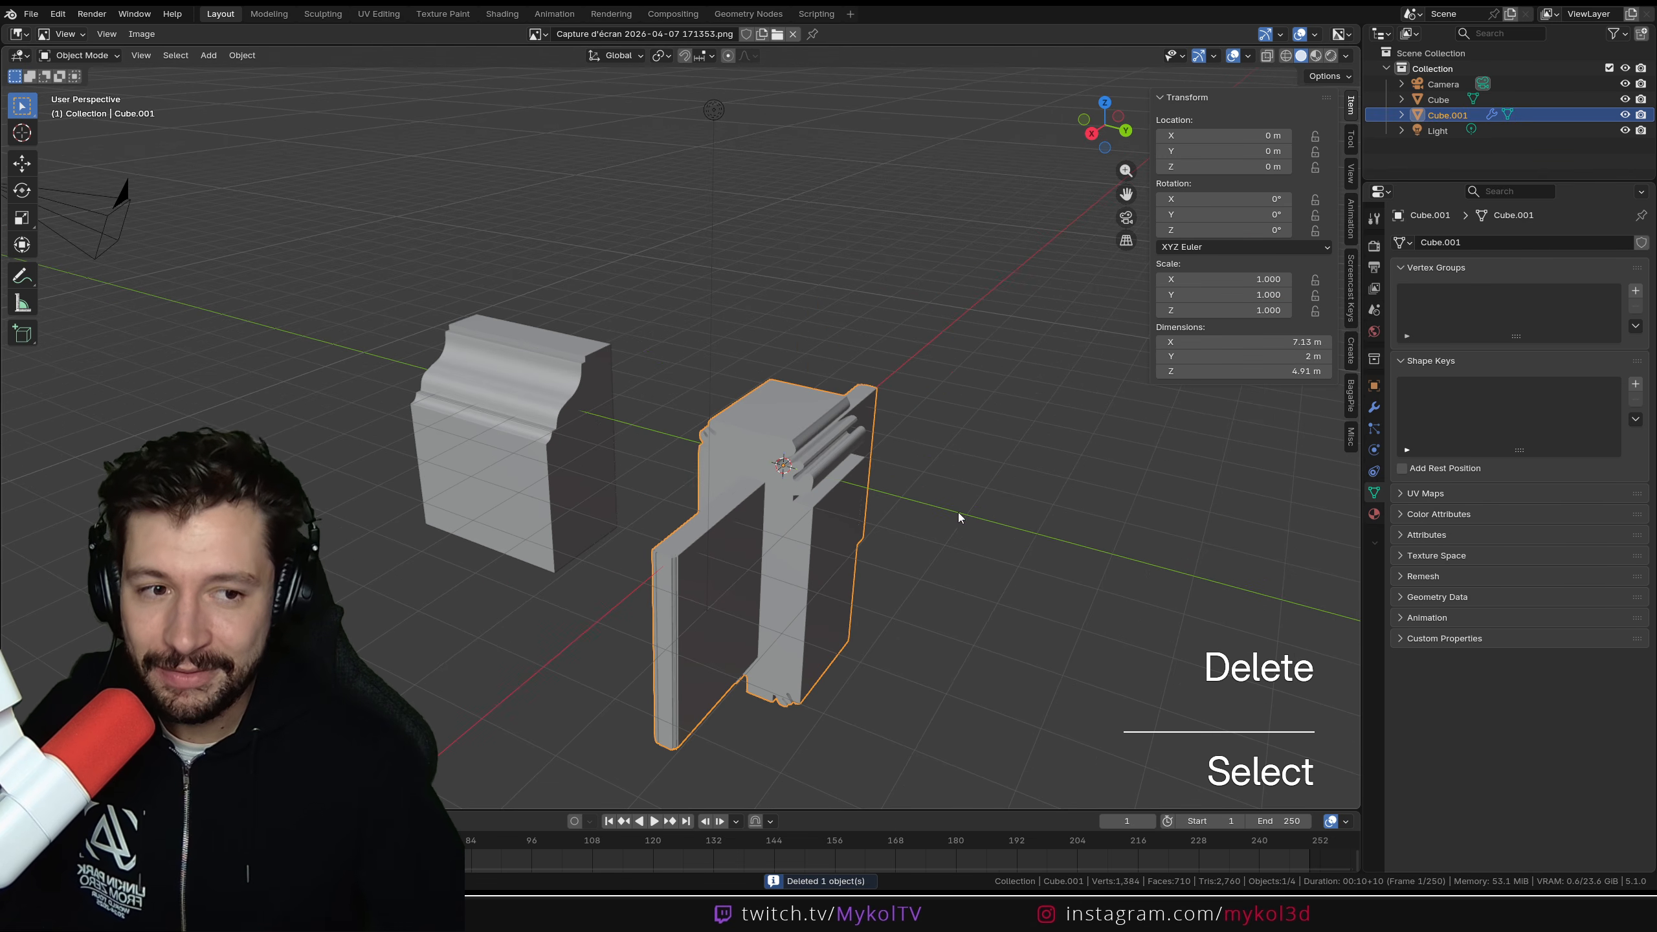
left_click(1375, 409)
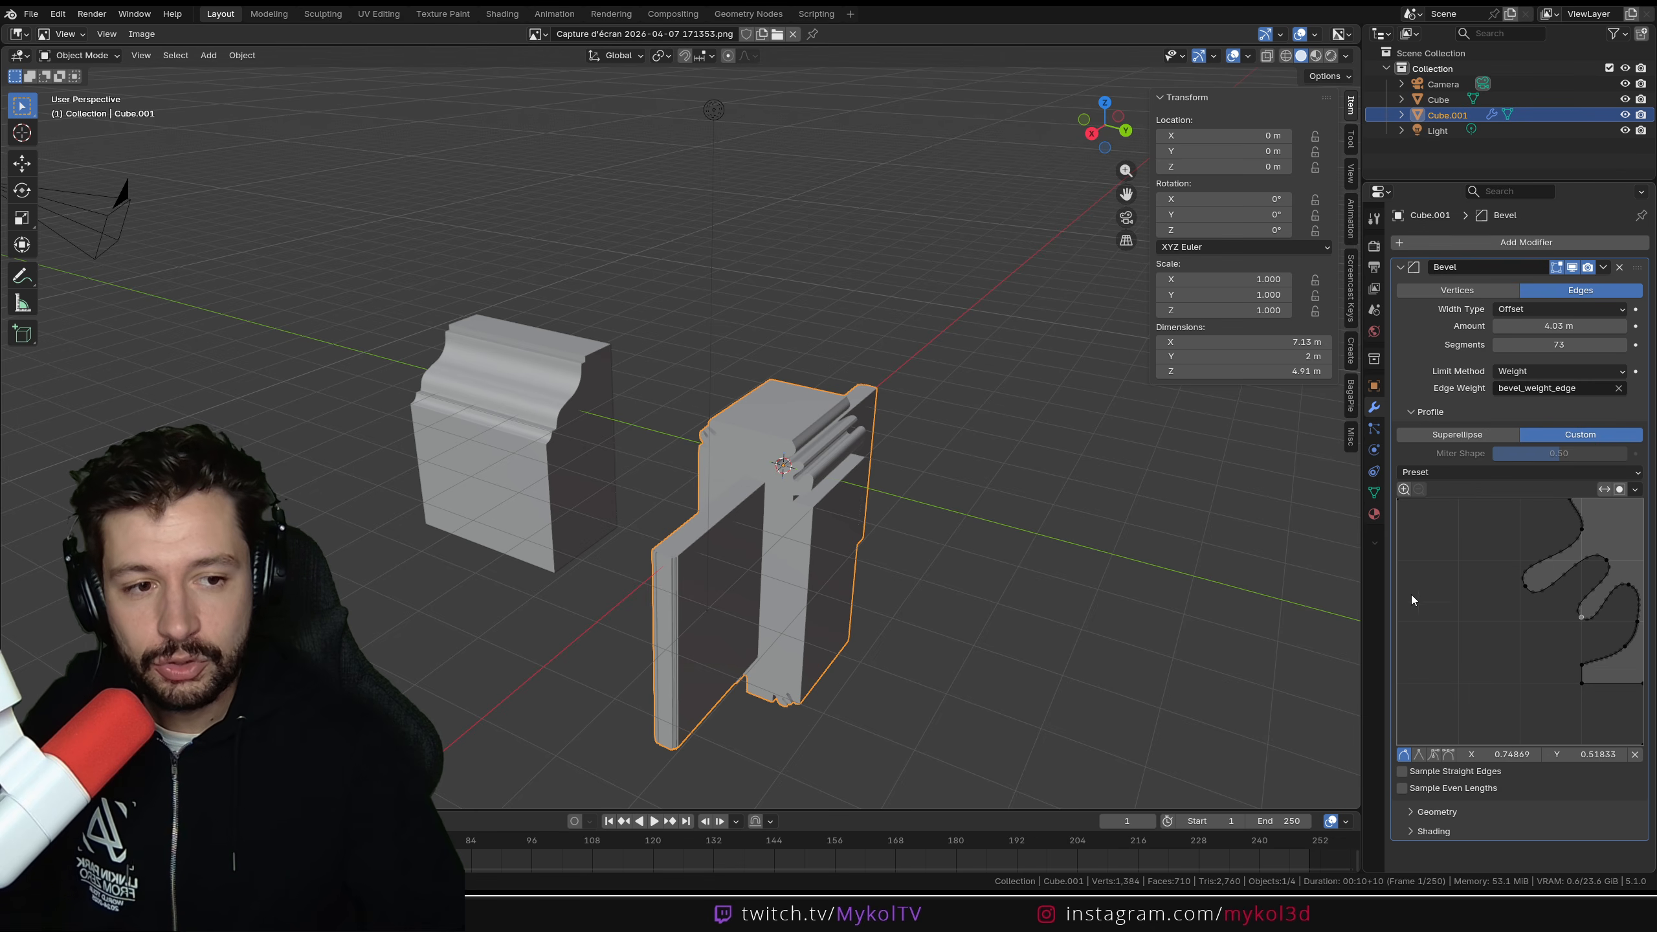
left_click(1408, 342)
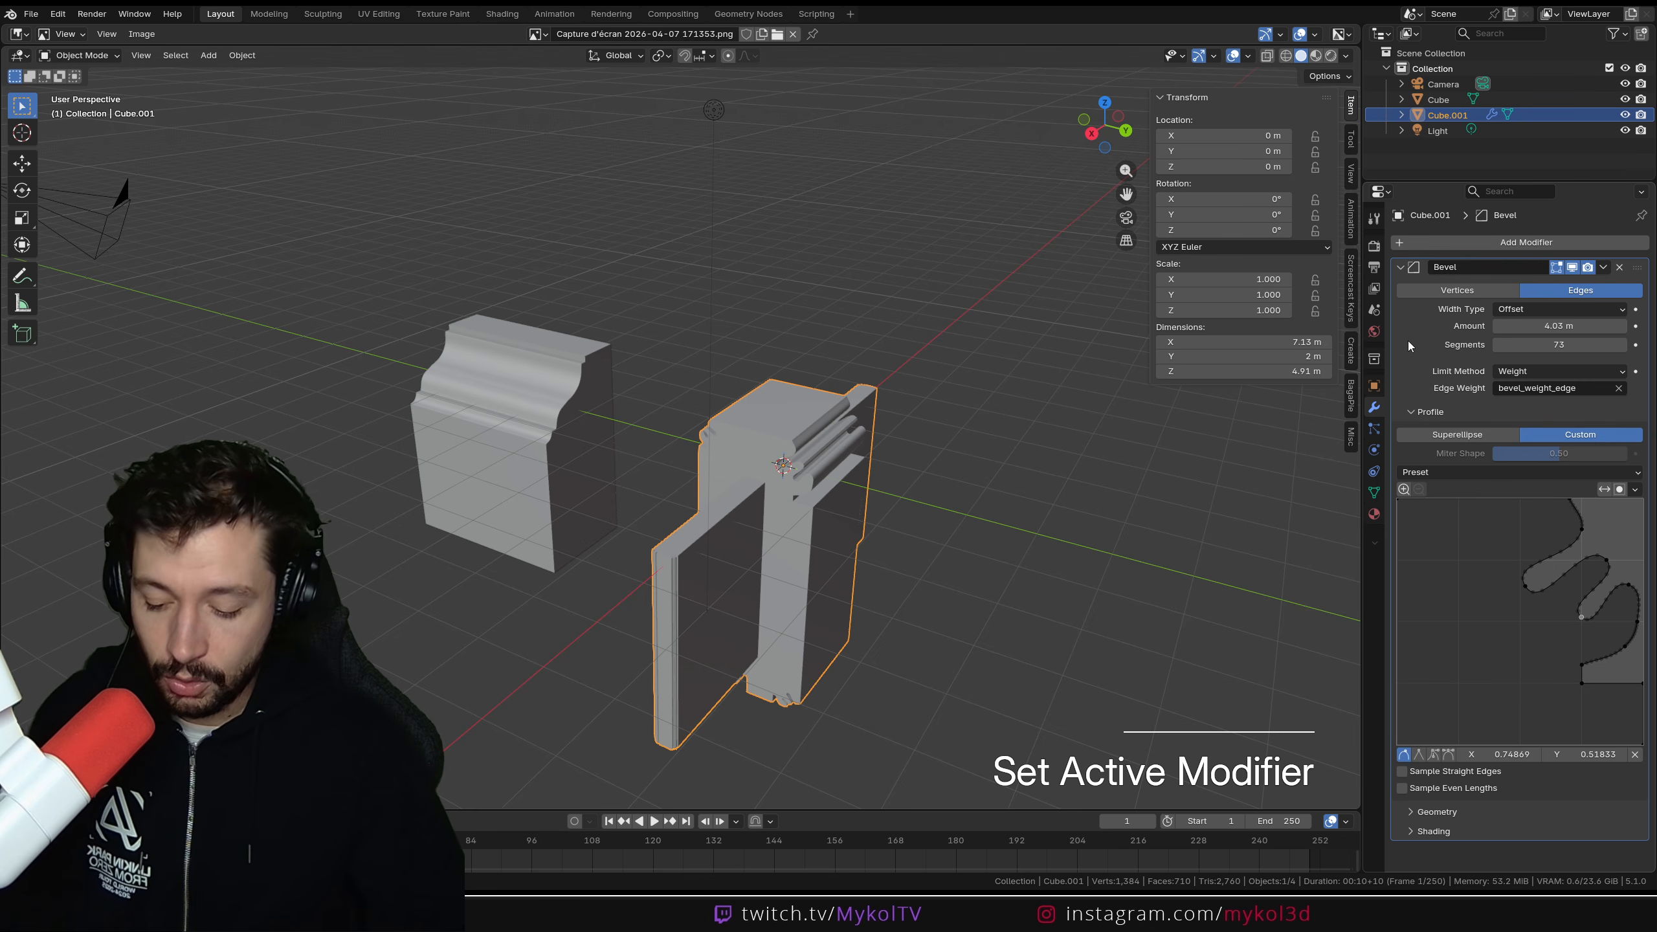
key("ctrl")
key("ctrl+a")
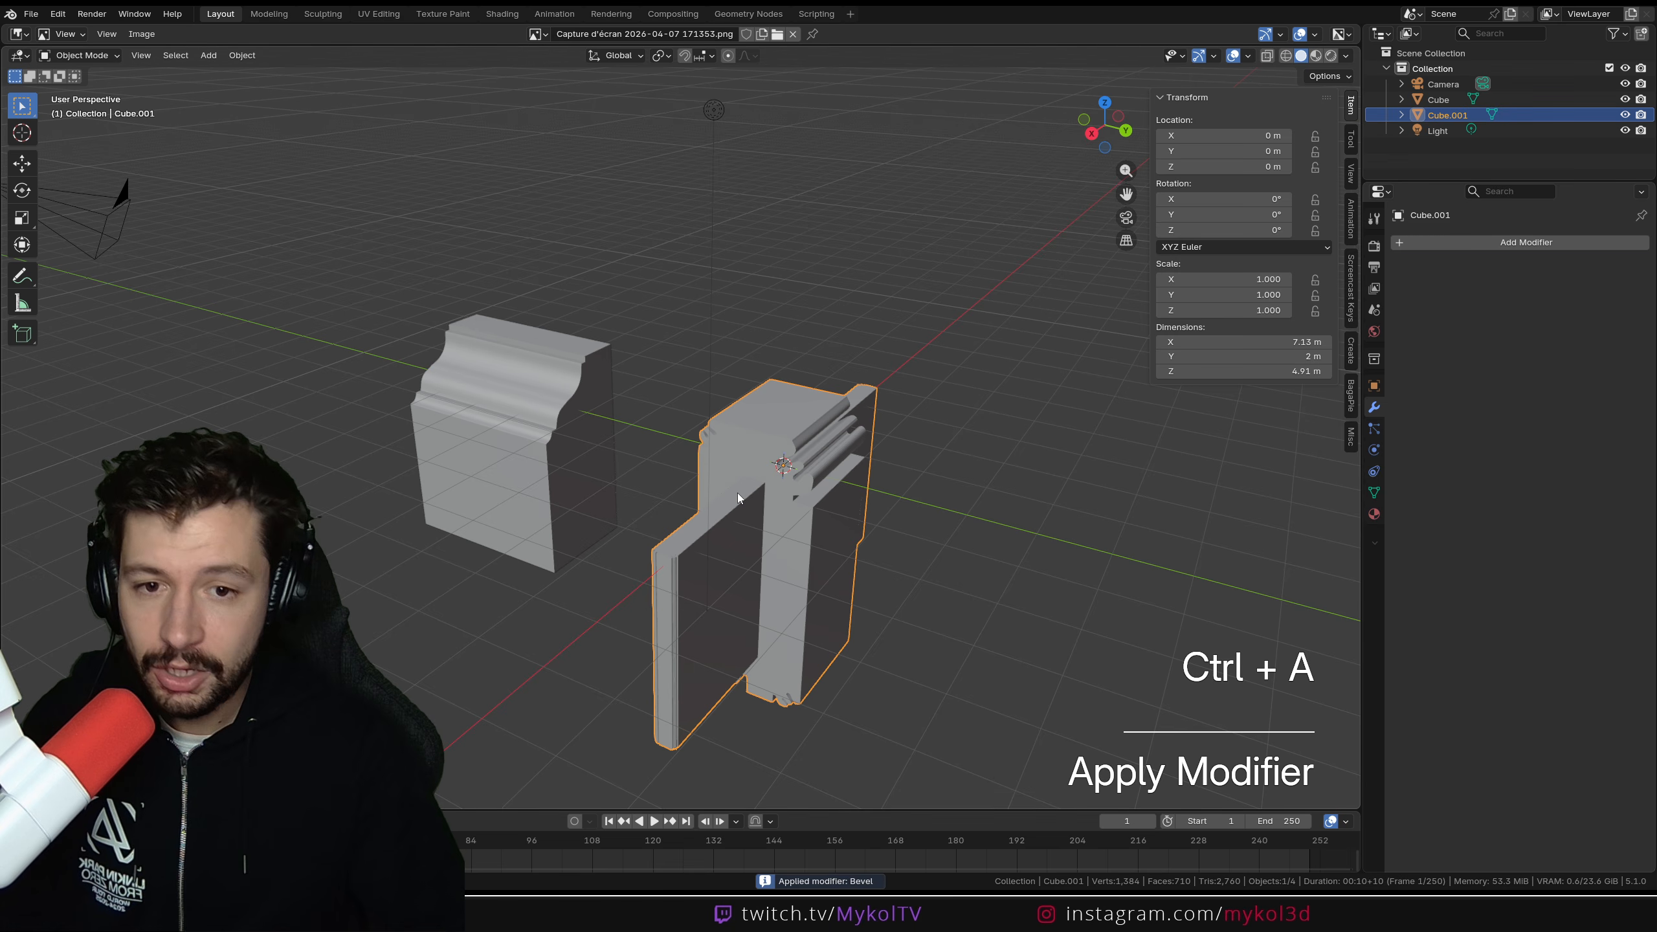
left_click(463, 377)
left_click(858, 488)
key("Tab")
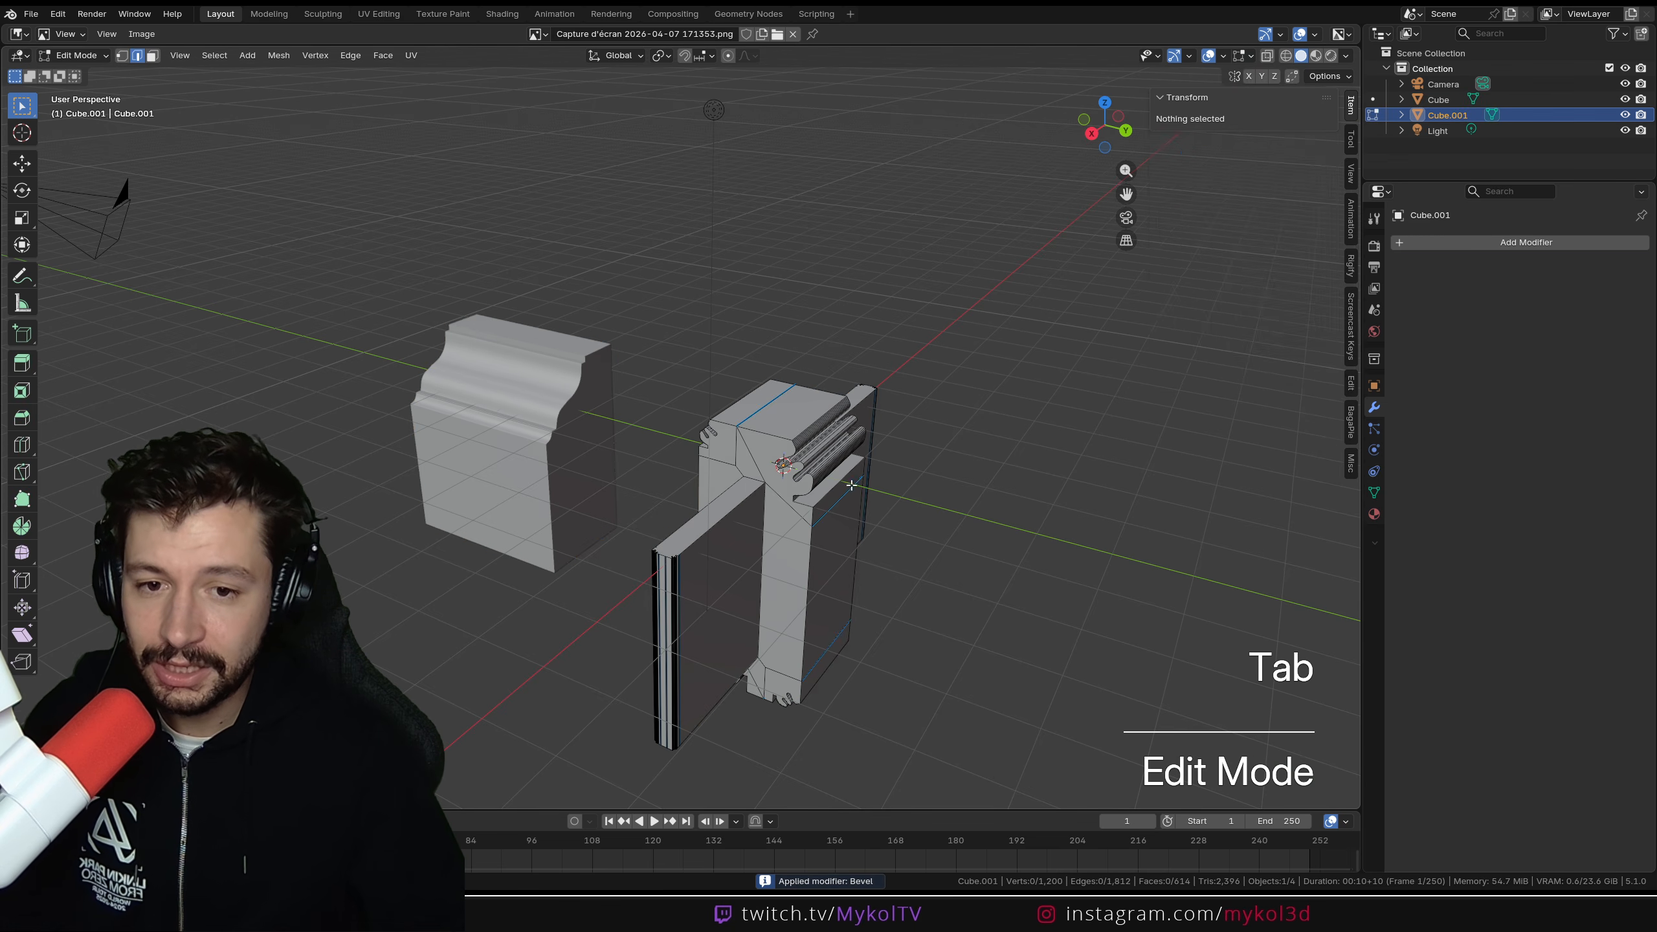
mouse_move(857, 488)
middle_mouse_down()
mouse_move(756, 446)
mouse_move(841, 474)
middle_mouse_up()
key("Tab")
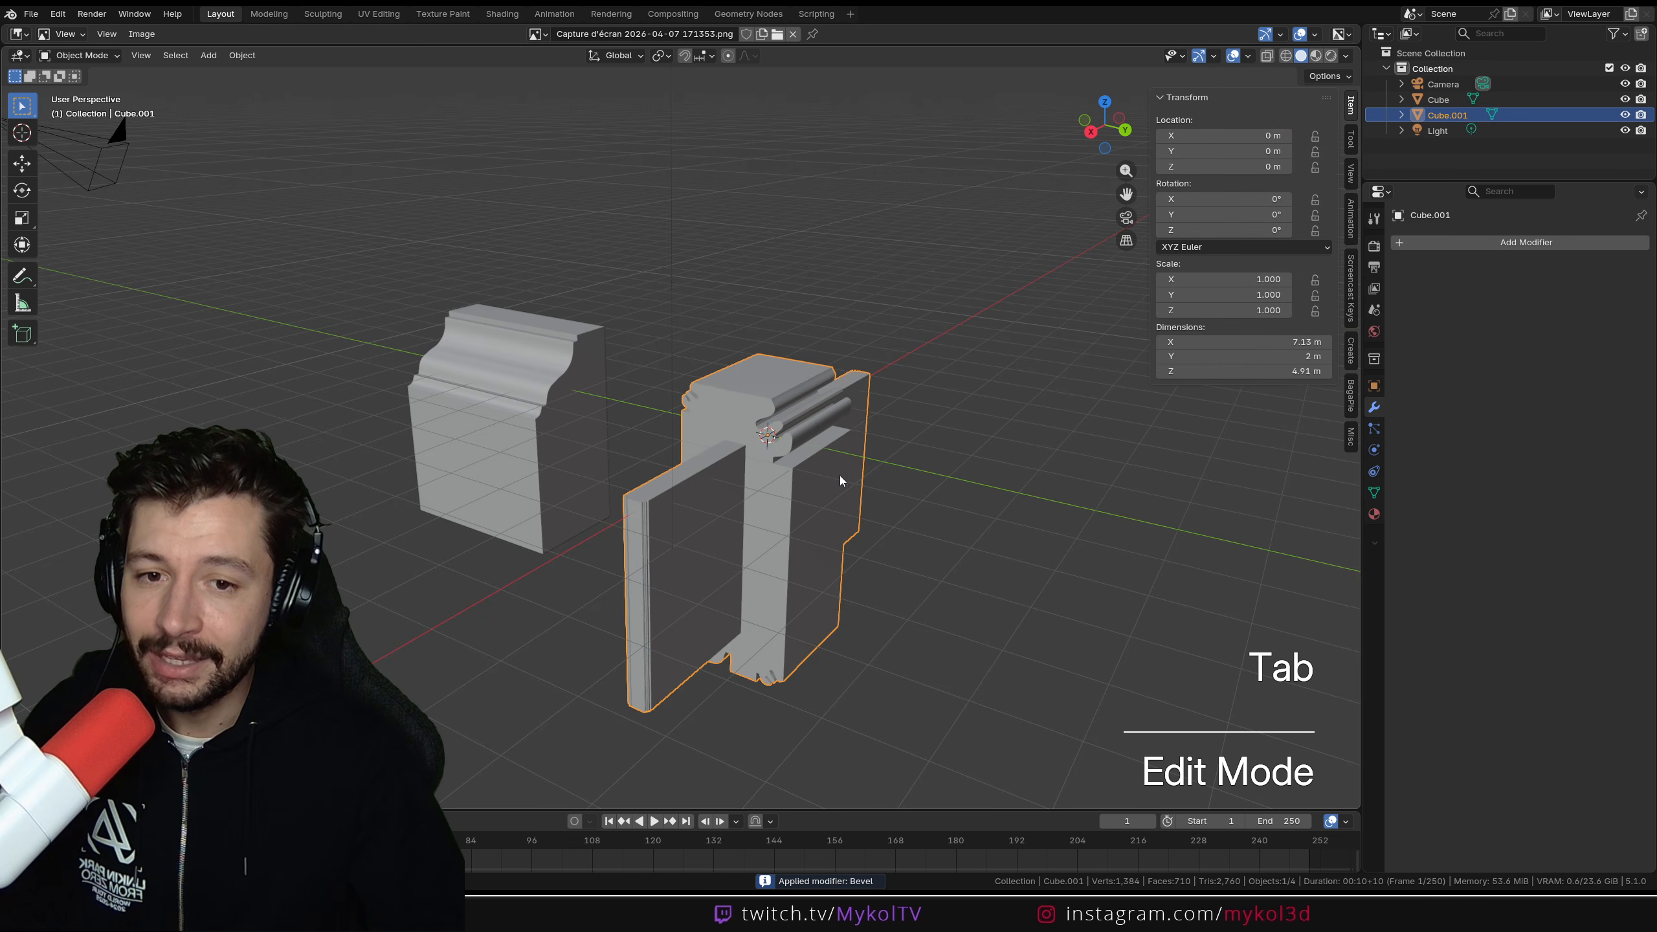
Step: Undo the applied Bevel modifier on Cube.001
key("ctrl")
key("ctrl+z")
key("ctrl+z")
key("ctrl+z")
key("ctrl+z")
key("ctrl+z")
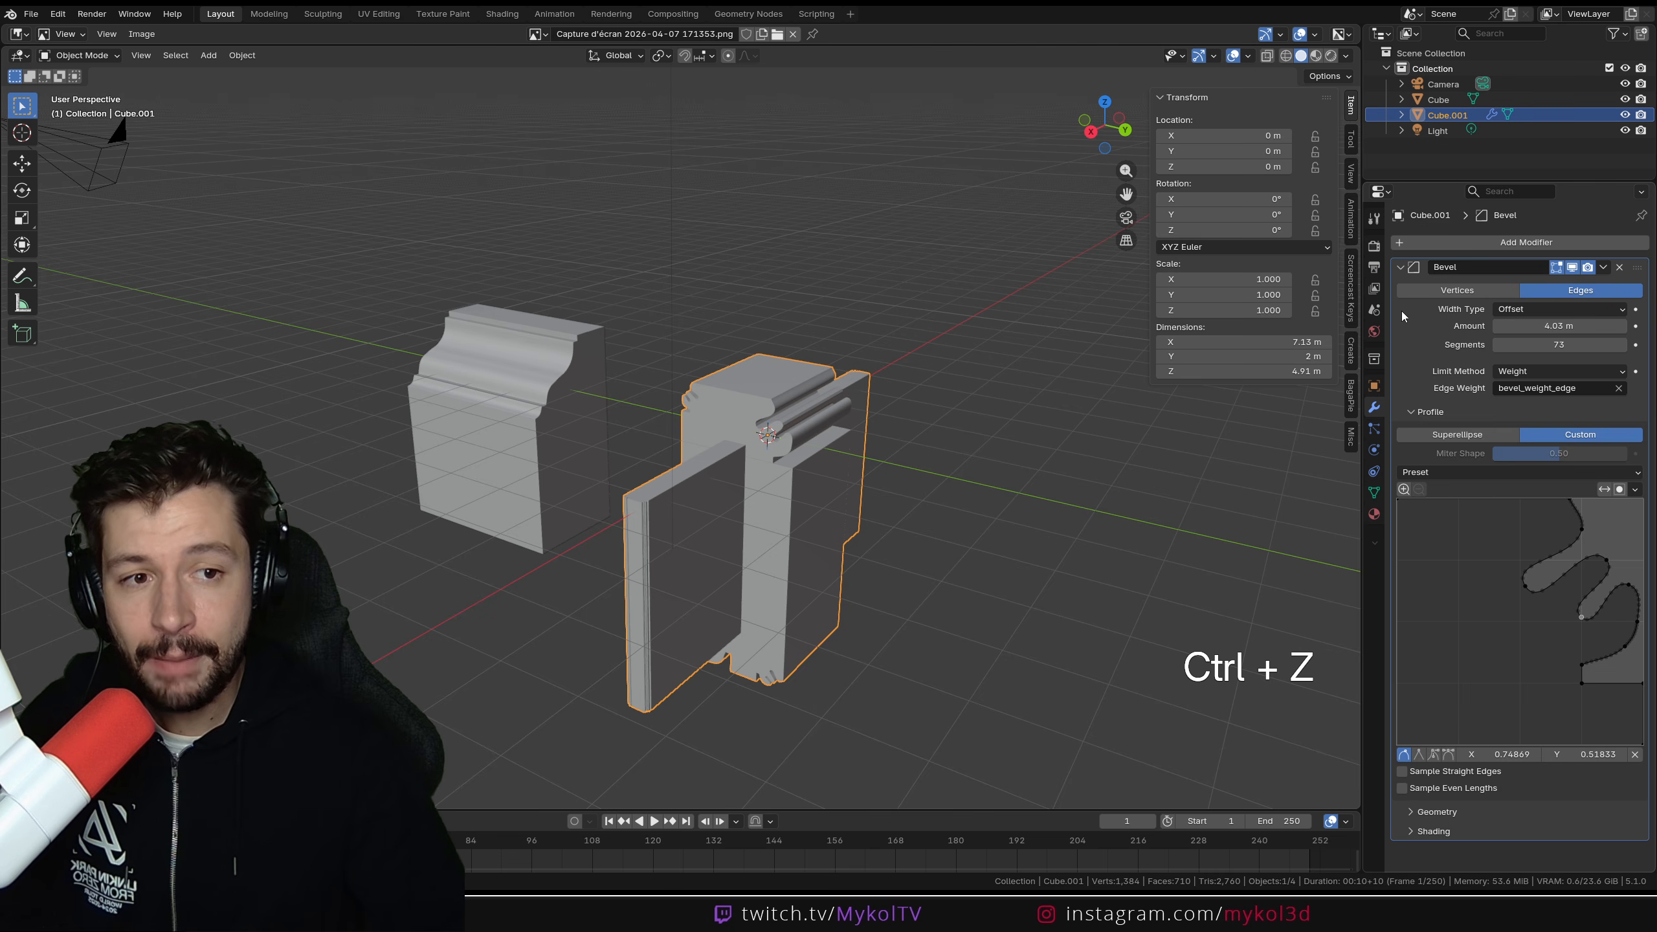
Step: Add a Simple Deform modifier that twists Cube.001 about X, and set its Bevel amount to about 0.96 m
left_click(1399, 267)
left_click(1474, 243)
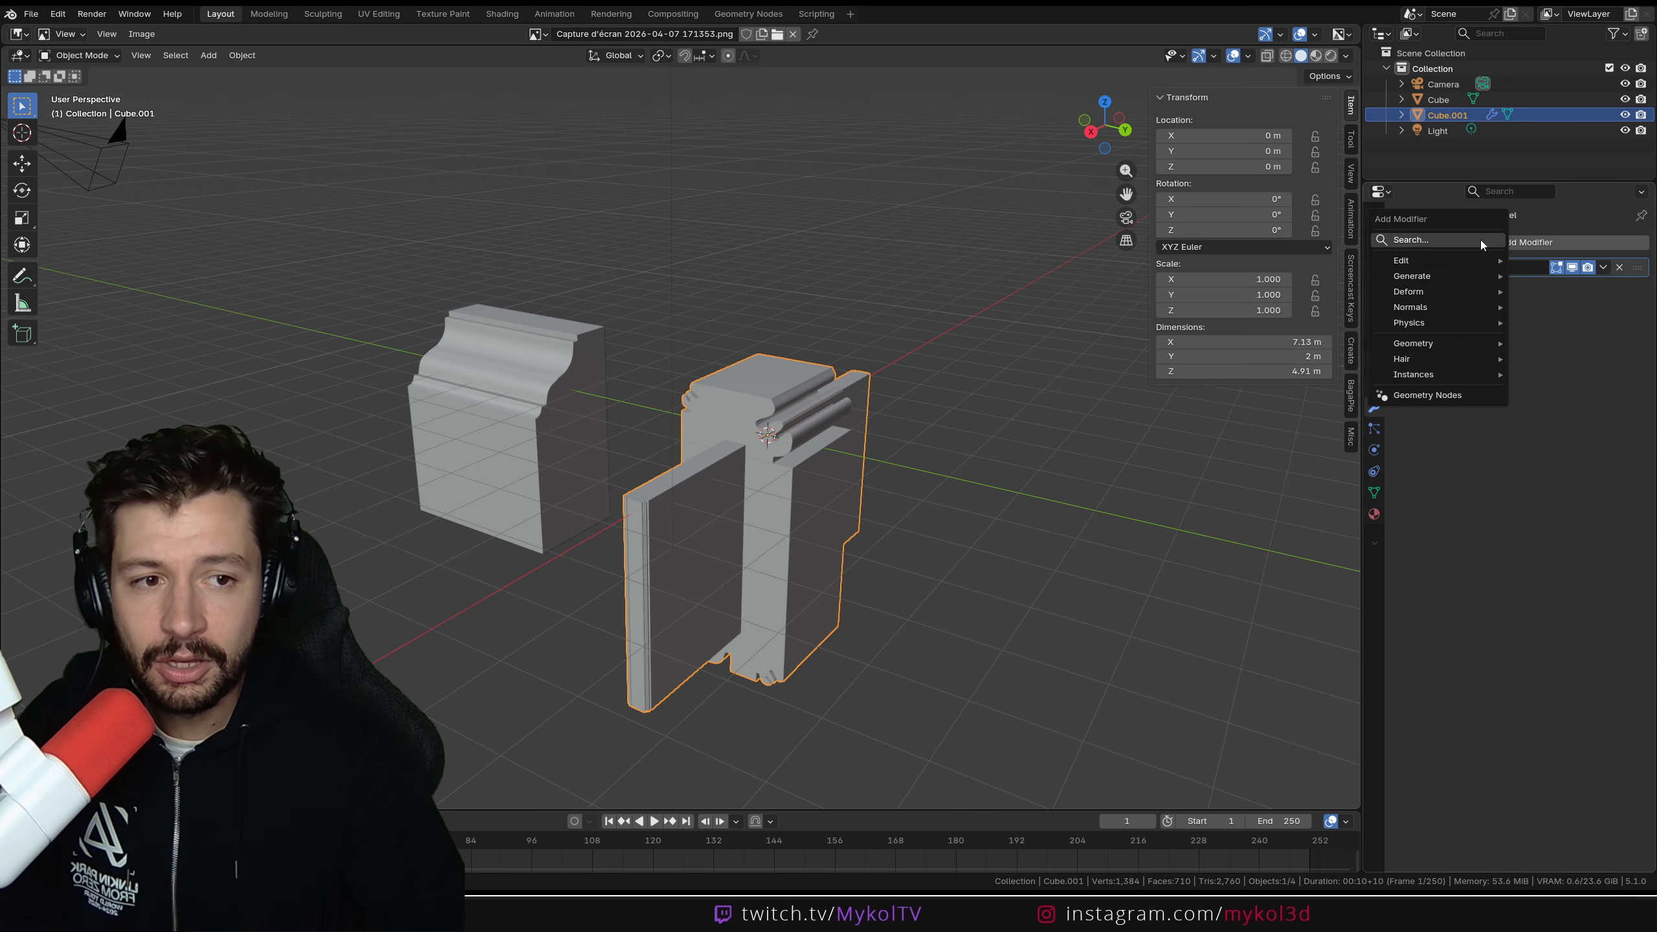
left_click(1480, 240)
type("simple")
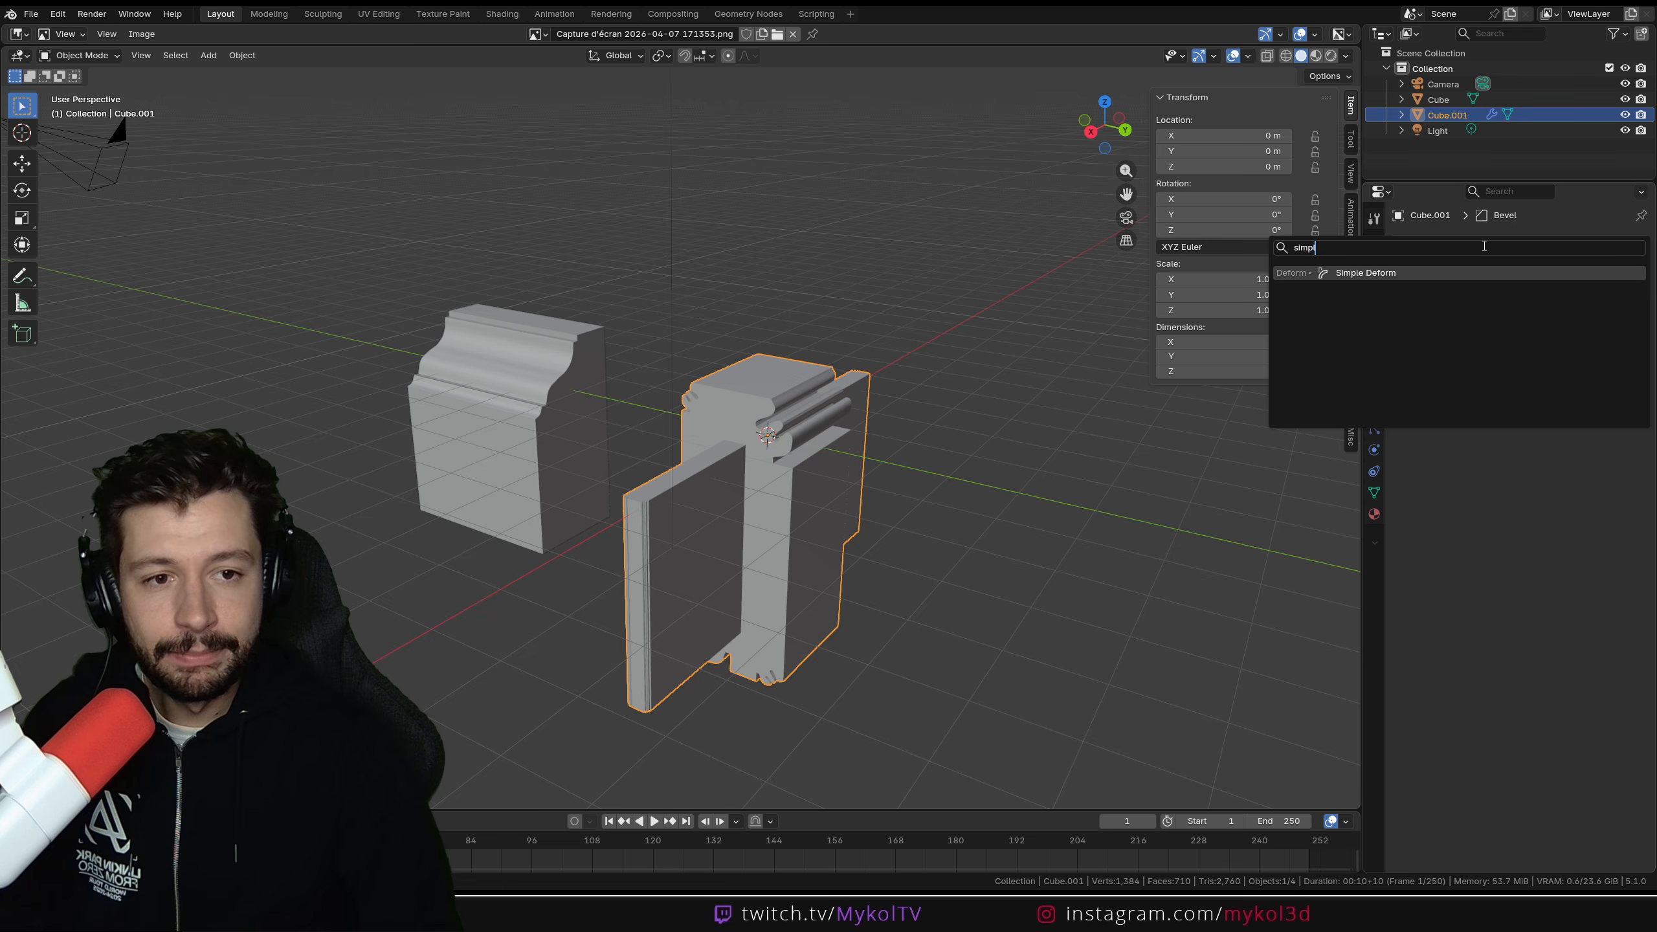
key("Return")
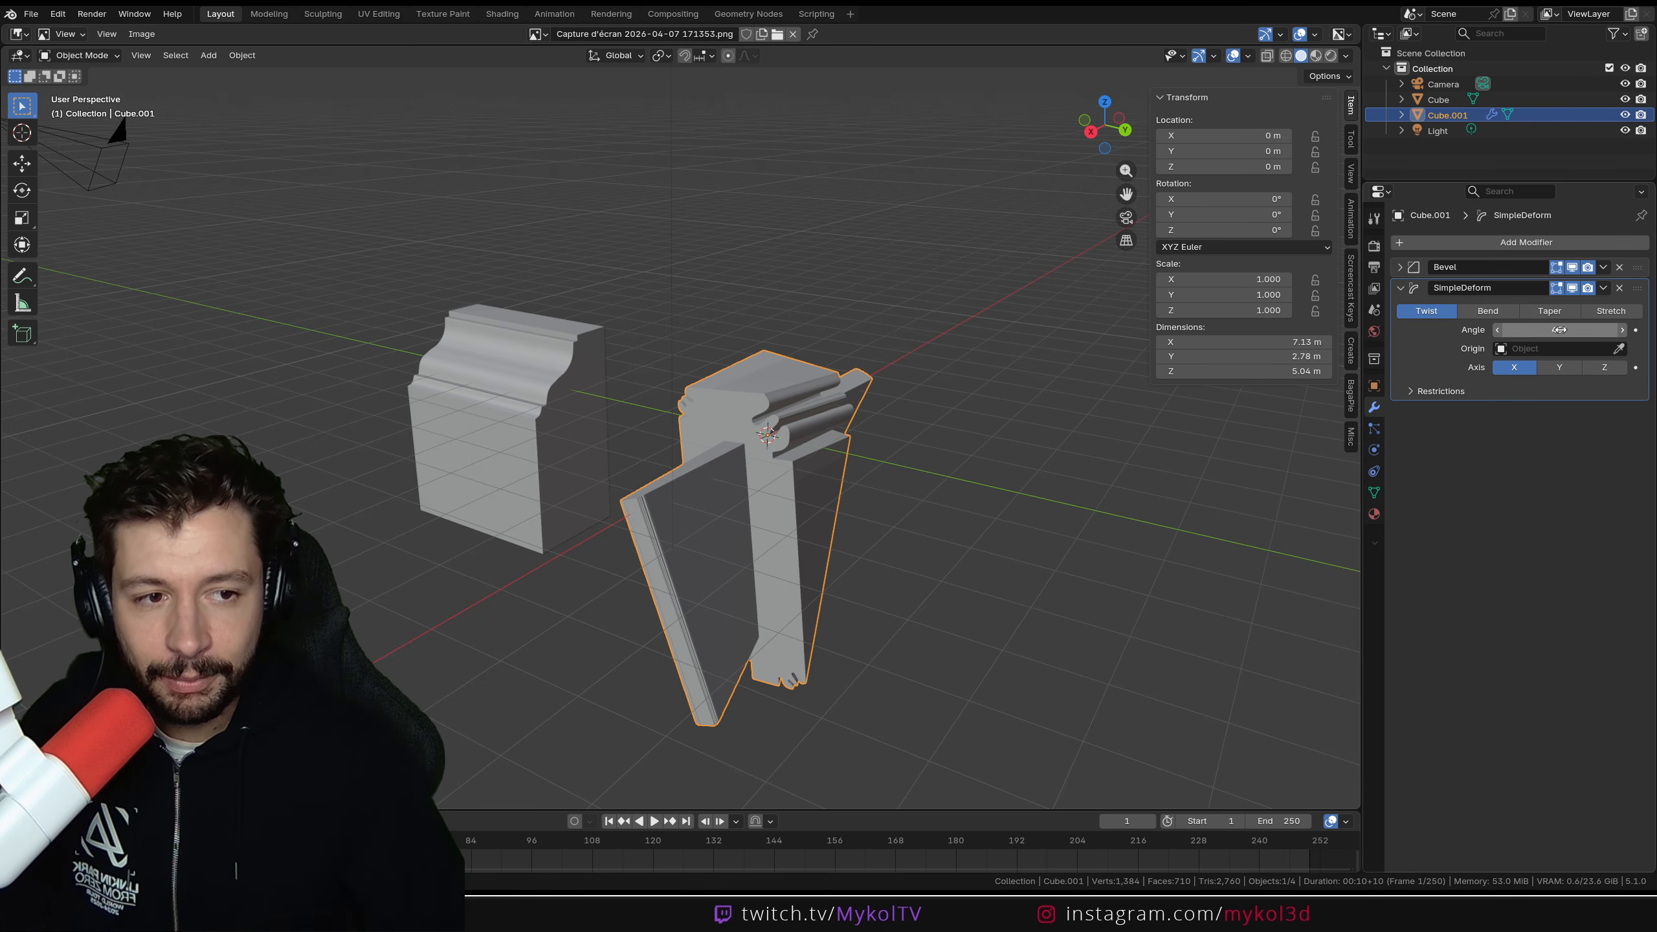
left_click_drag(1556, 329, 1520, 325)
left_click(1400, 266)
middle_click_drag(945, 486, 792, 498)
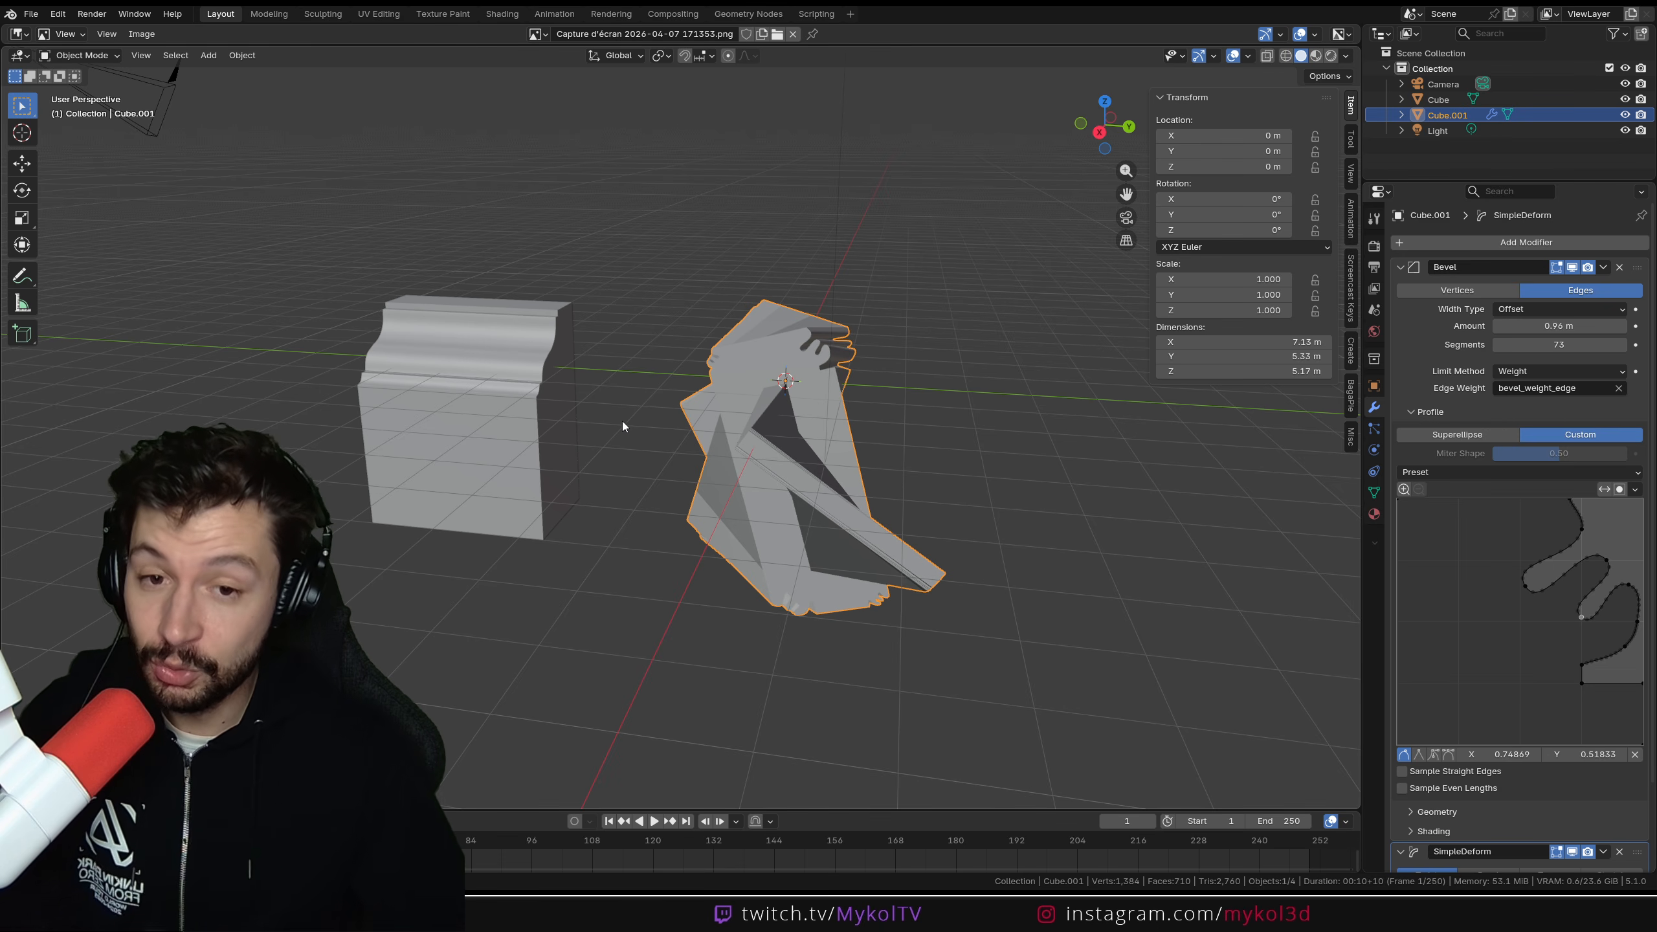
Step: Open the separate cube with the moulding-shaped bevel in Edit Mode
left_click(539, 386)
key("Tab")
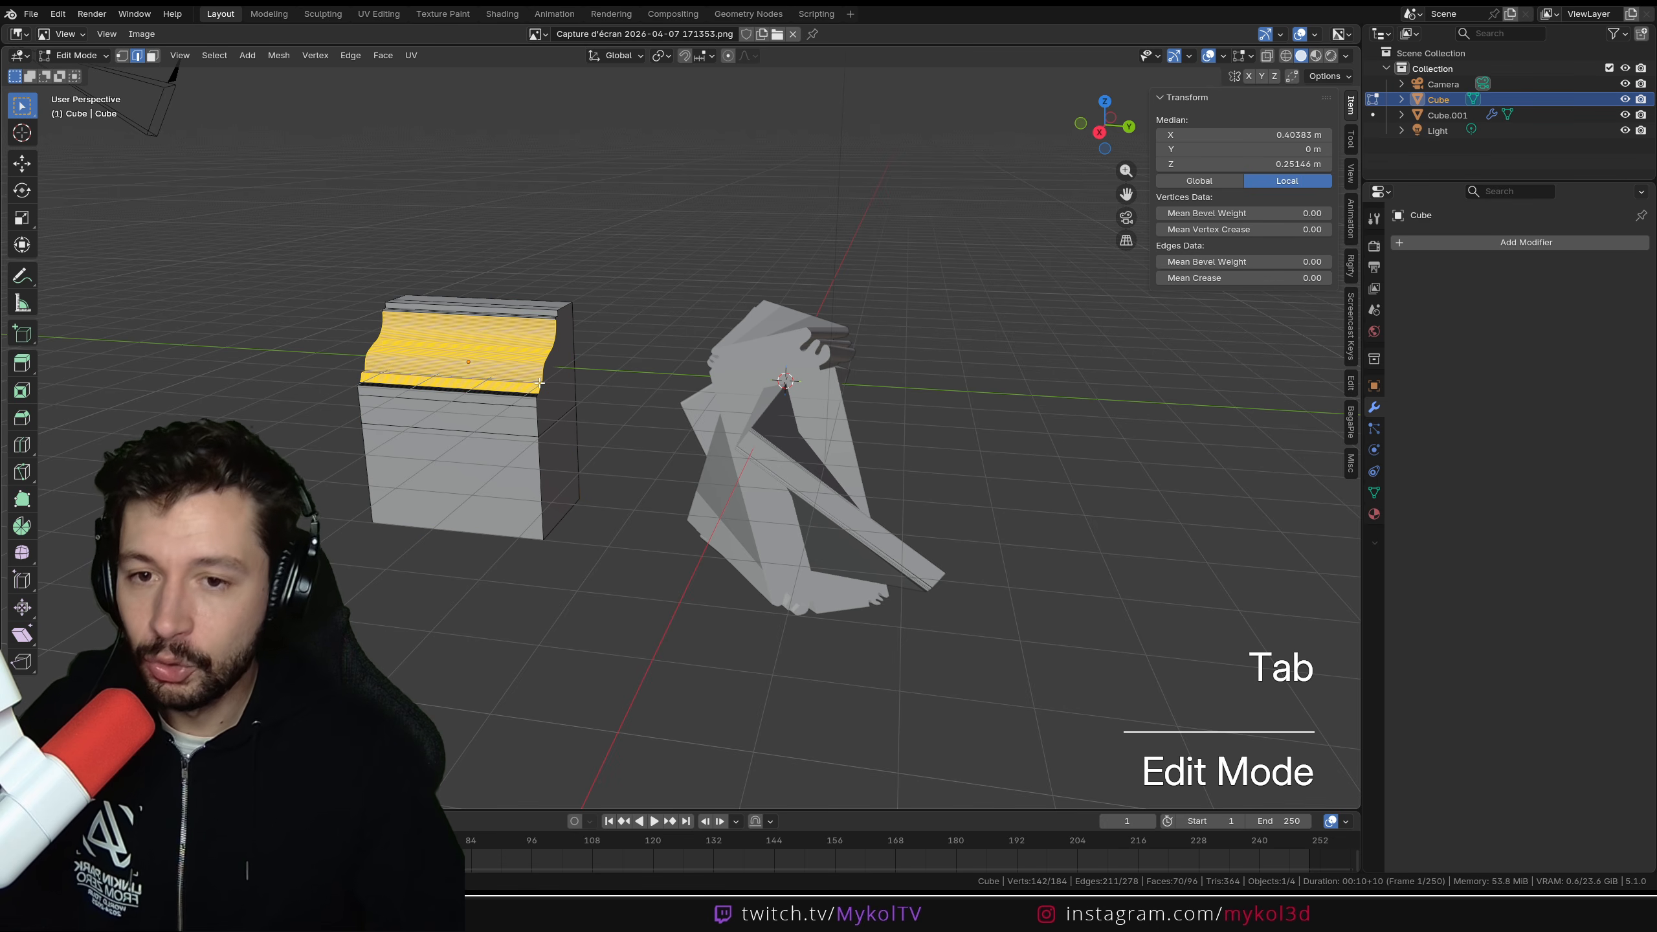